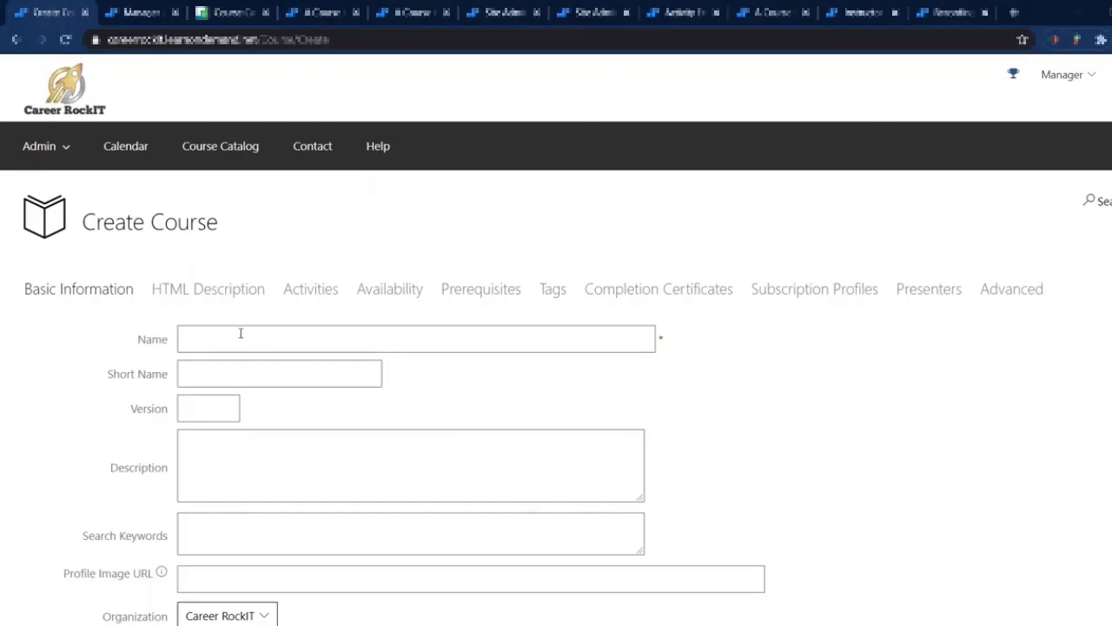
Step: Name the new course "Creating a Course"
click(564, 332)
scroll(708, 386, down, 1)
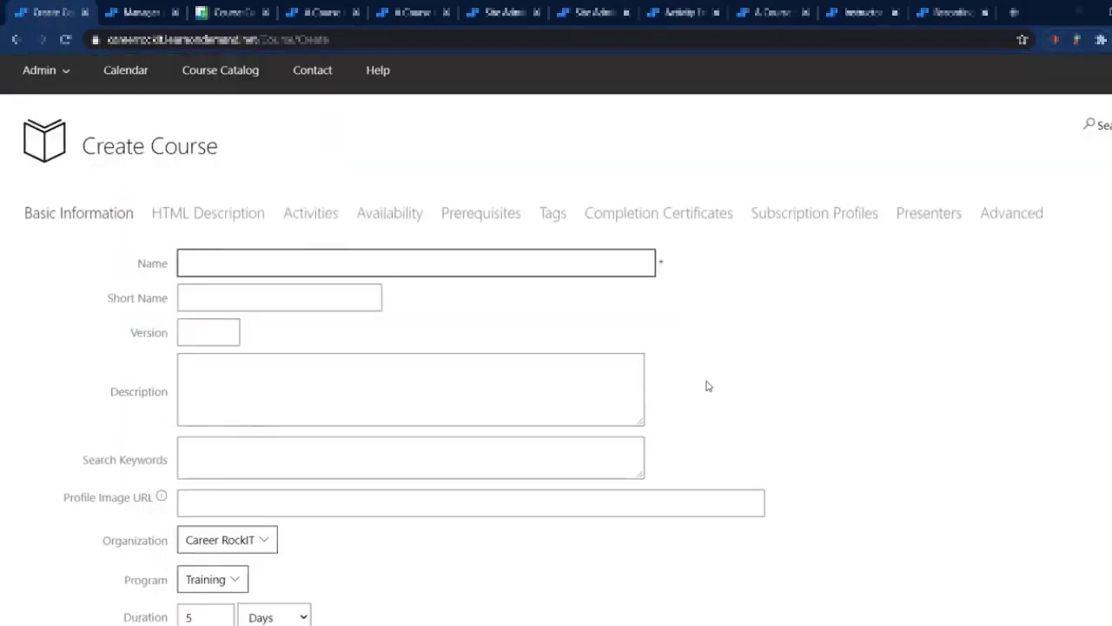
text(Creating a Course)
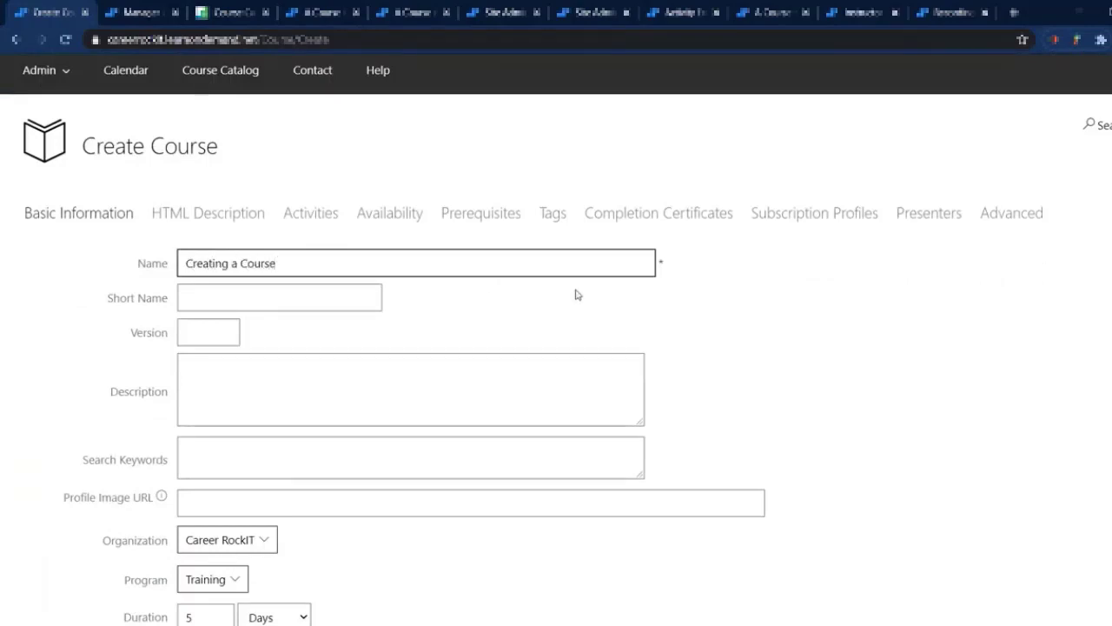
scroll(284, 401, down, 2)
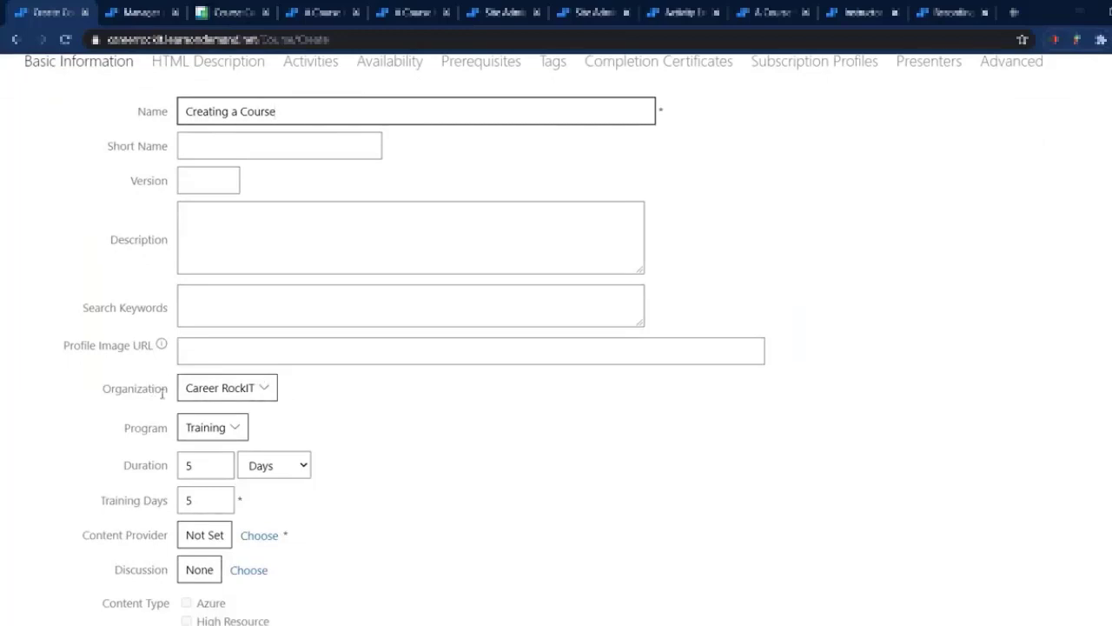
Step: Check which organizations can be chosen for the course without changing the selection
drag(170, 396, 104, 400)
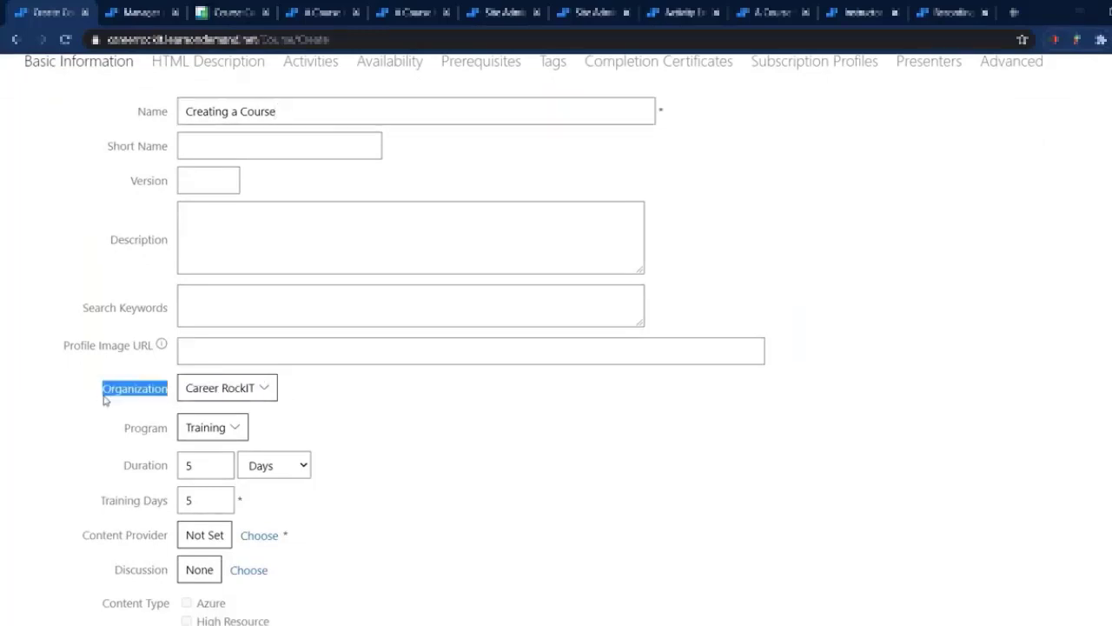
click(336, 390)
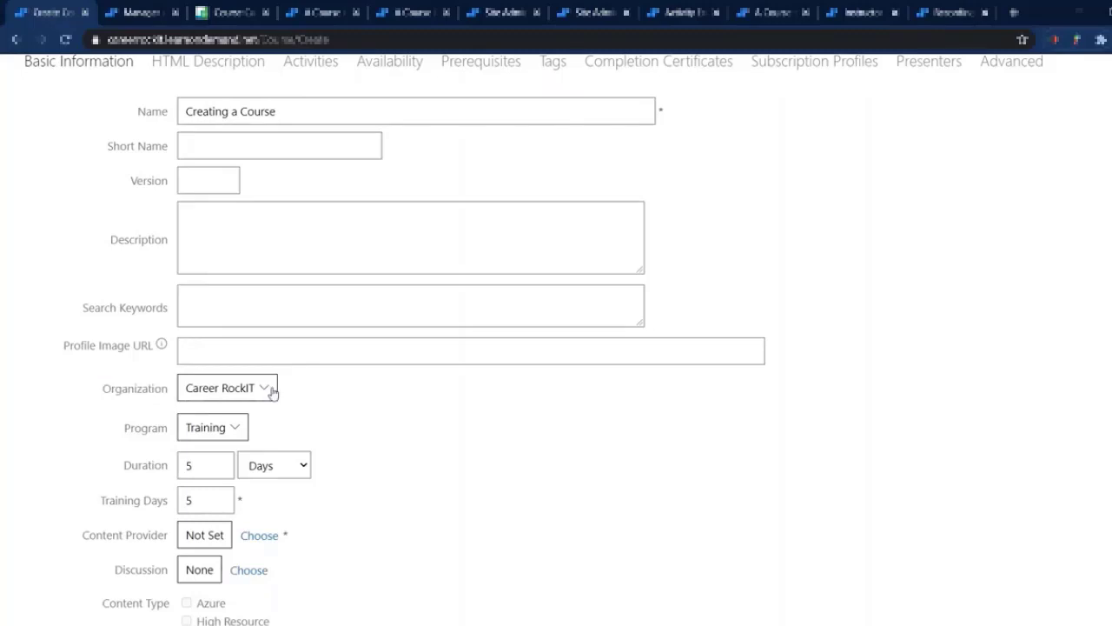
click(265, 390)
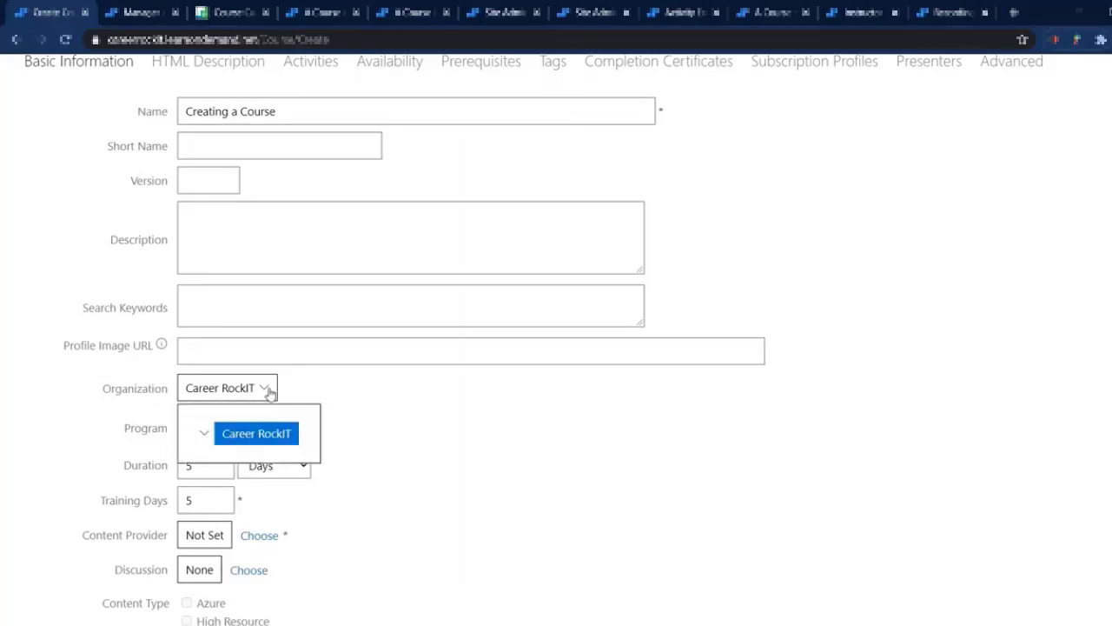
click(328, 388)
Step: Set the course duration to 1 day and the training days to 1
scroll(329, 389, down, 1)
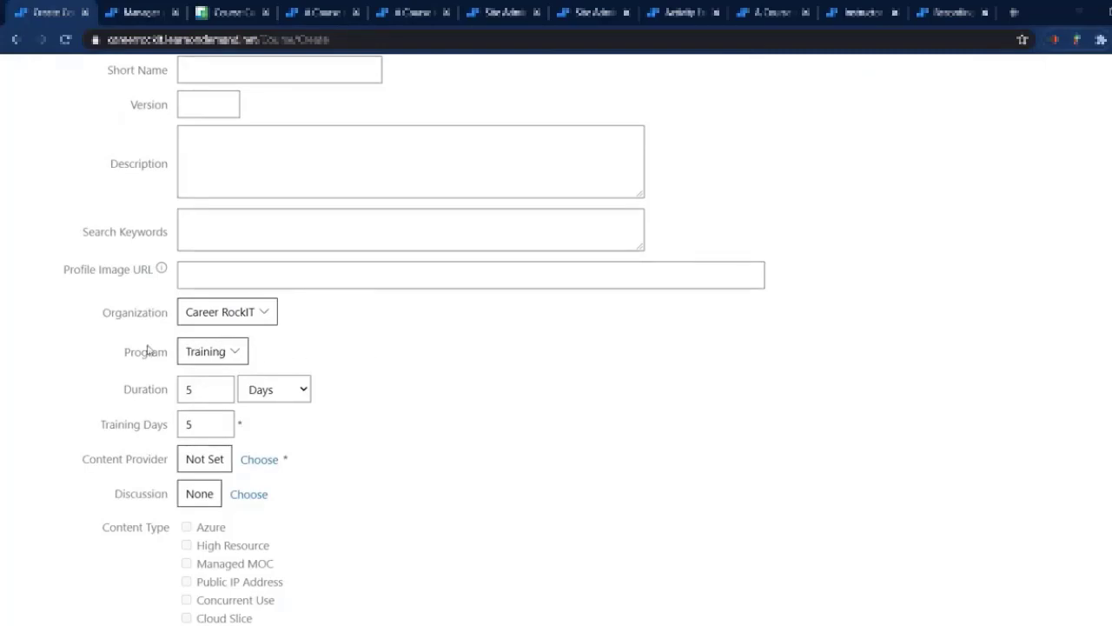
scroll(303, 365, down, 3)
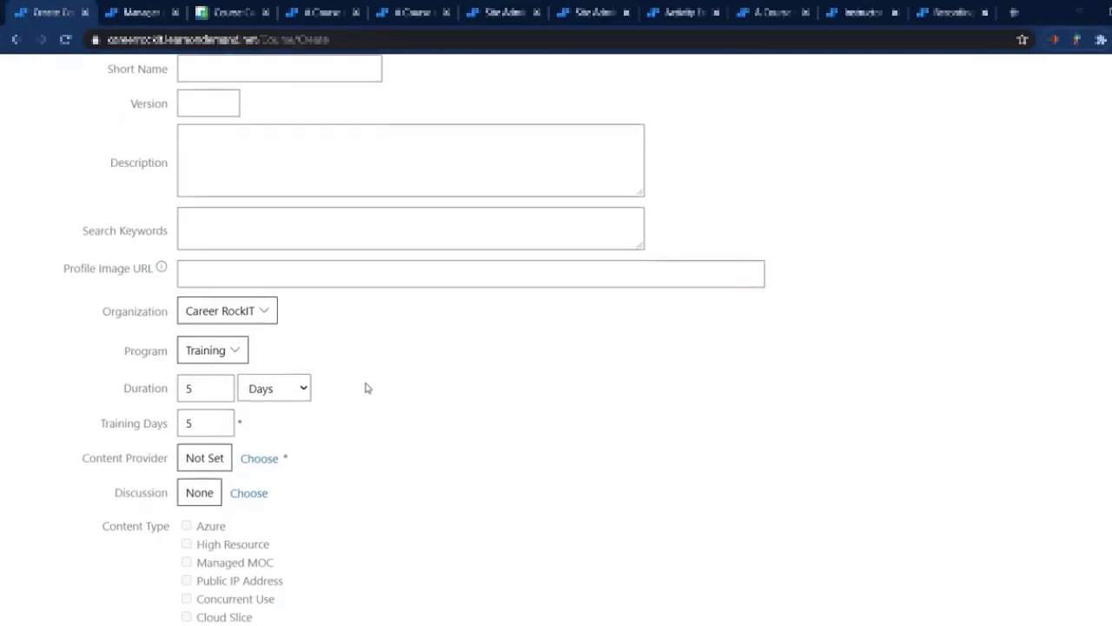
double_click(200, 238)
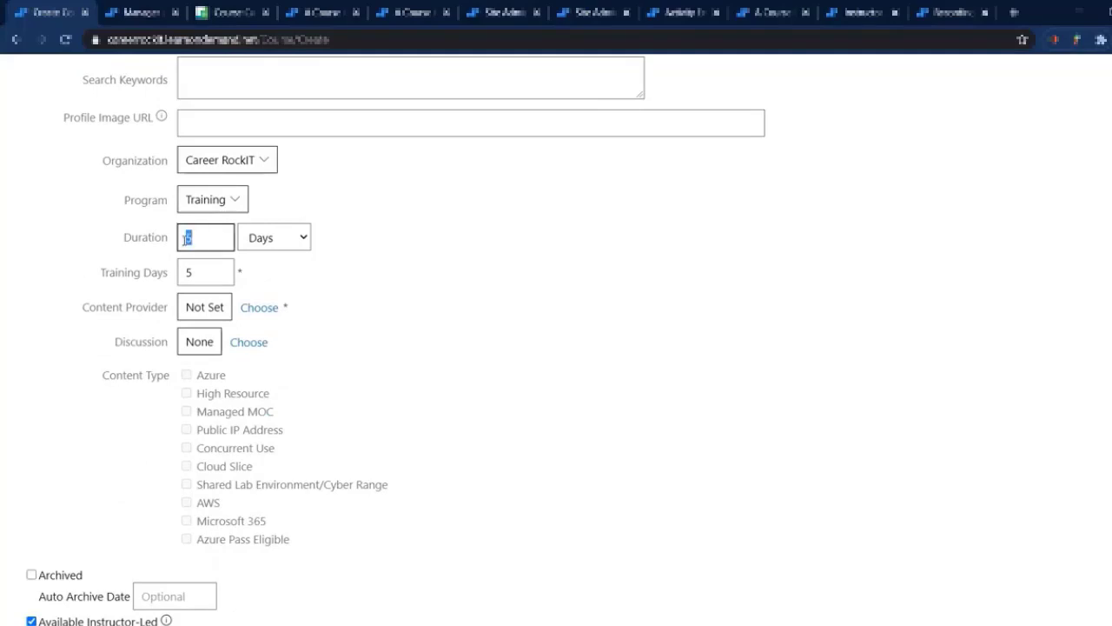
text(1)
key(Tab)
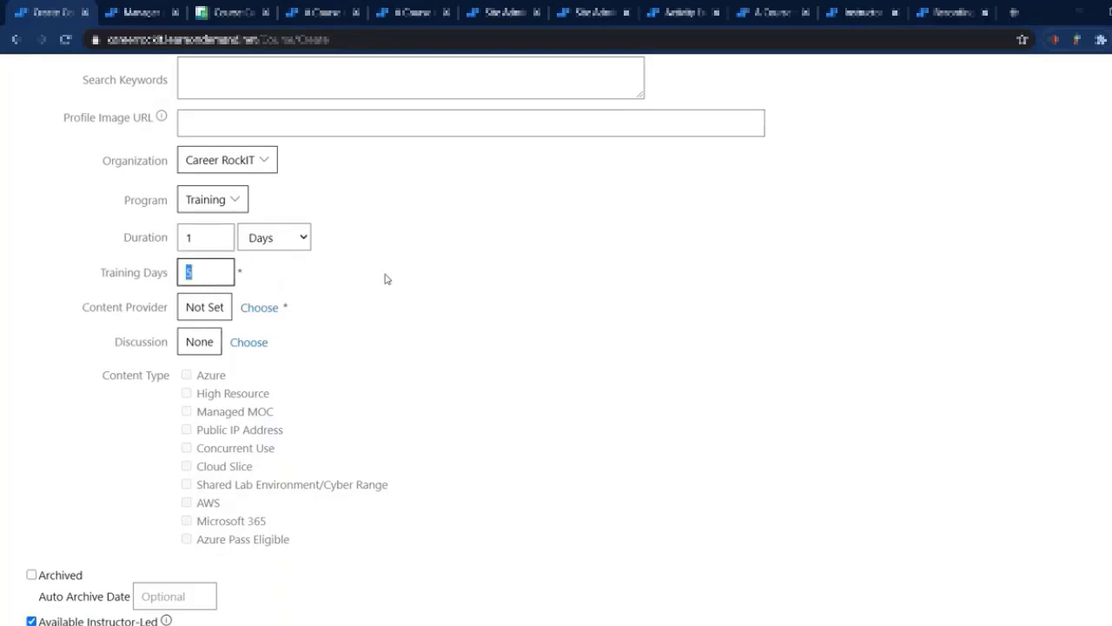
text(1)
double_click(195, 276)
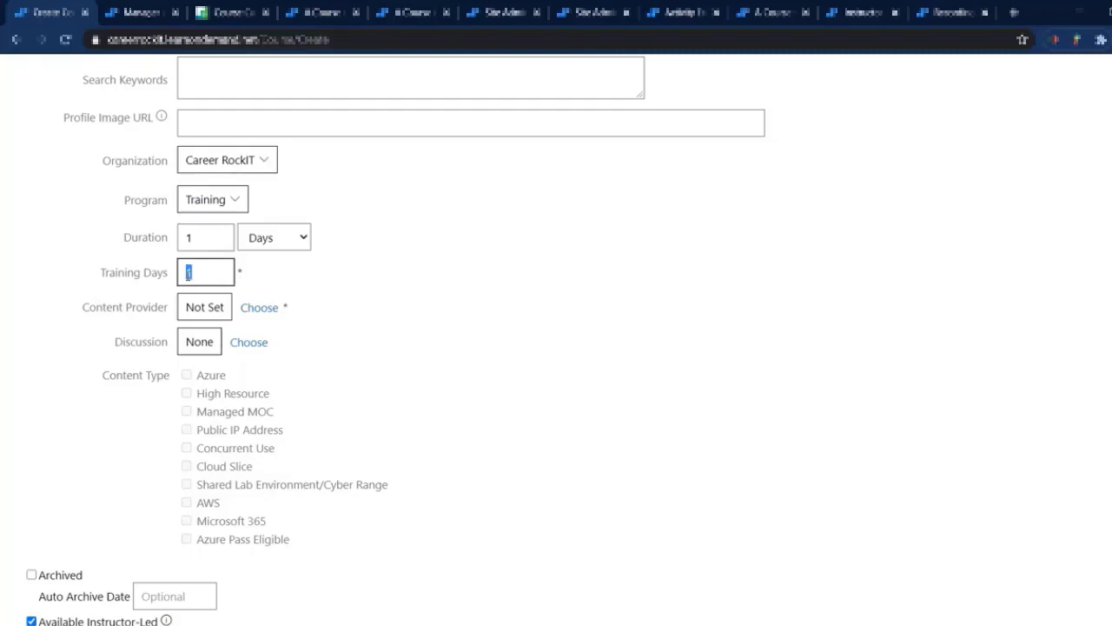
click(344, 276)
Step: Search the content providers and assign Career Rockit to the course
click(260, 311)
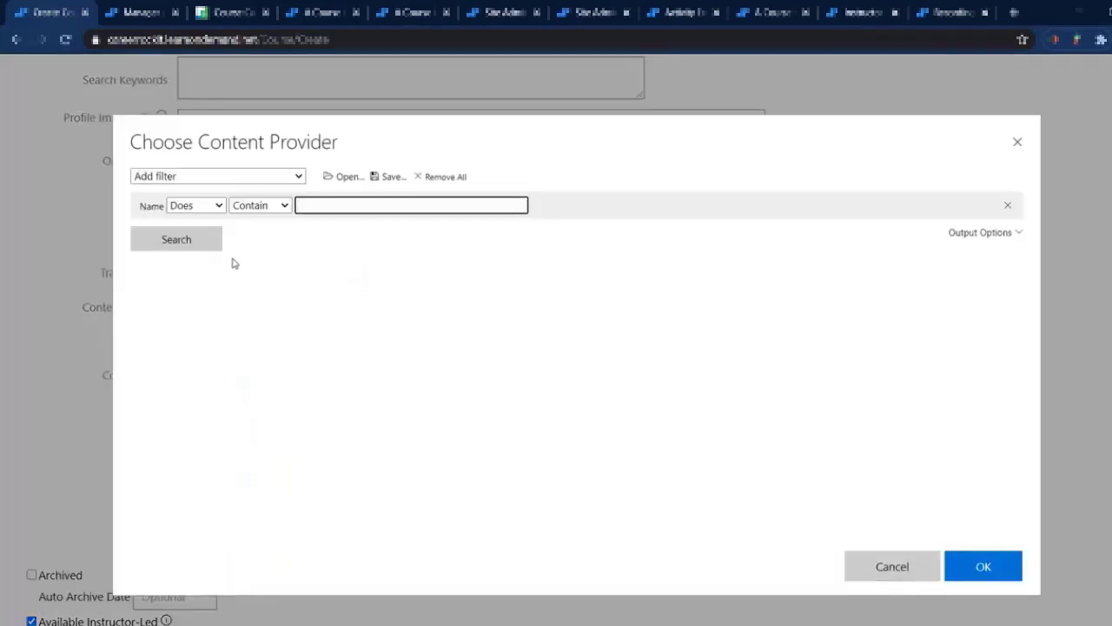
click(213, 240)
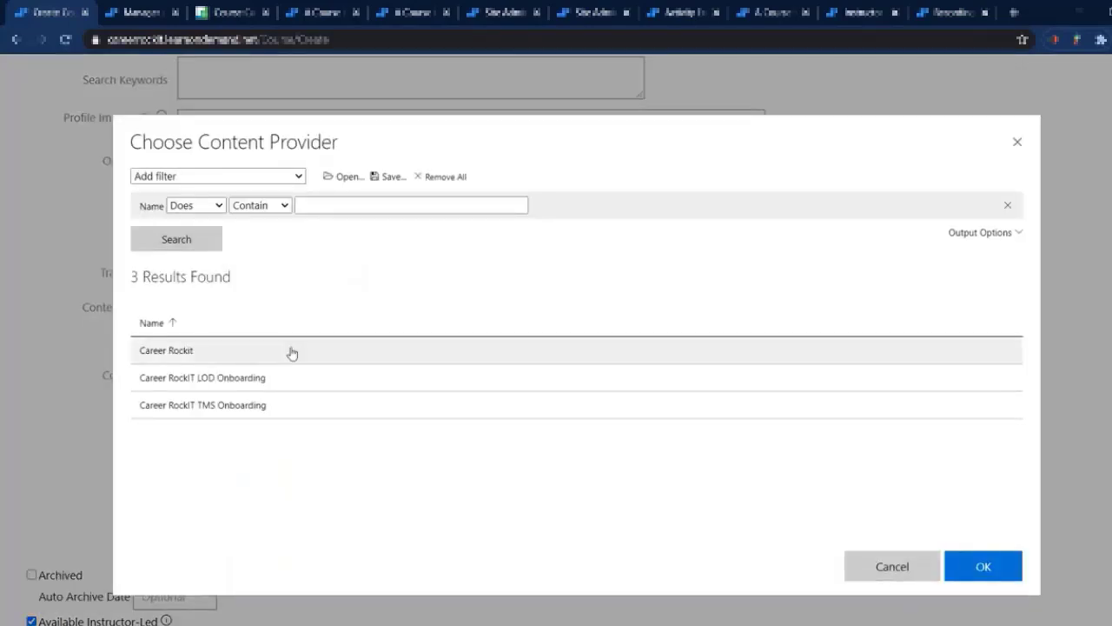
click(292, 353)
click(983, 567)
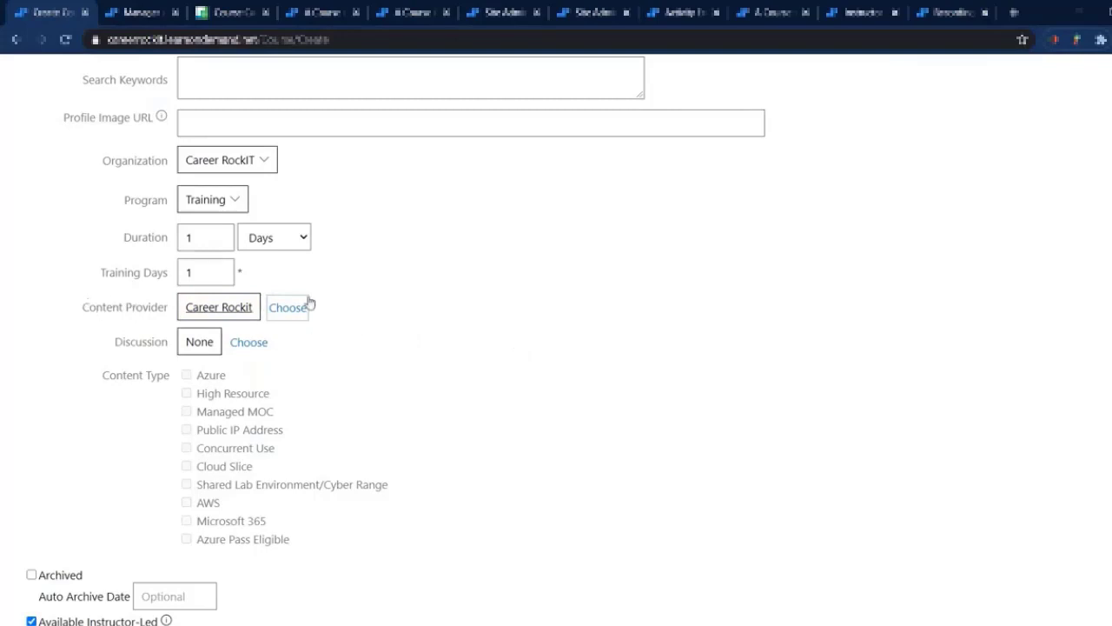
click(356, 305)
Step: Turn off both the instructor-led and the self-paced availability of the course
scroll(446, 410, down, 1)
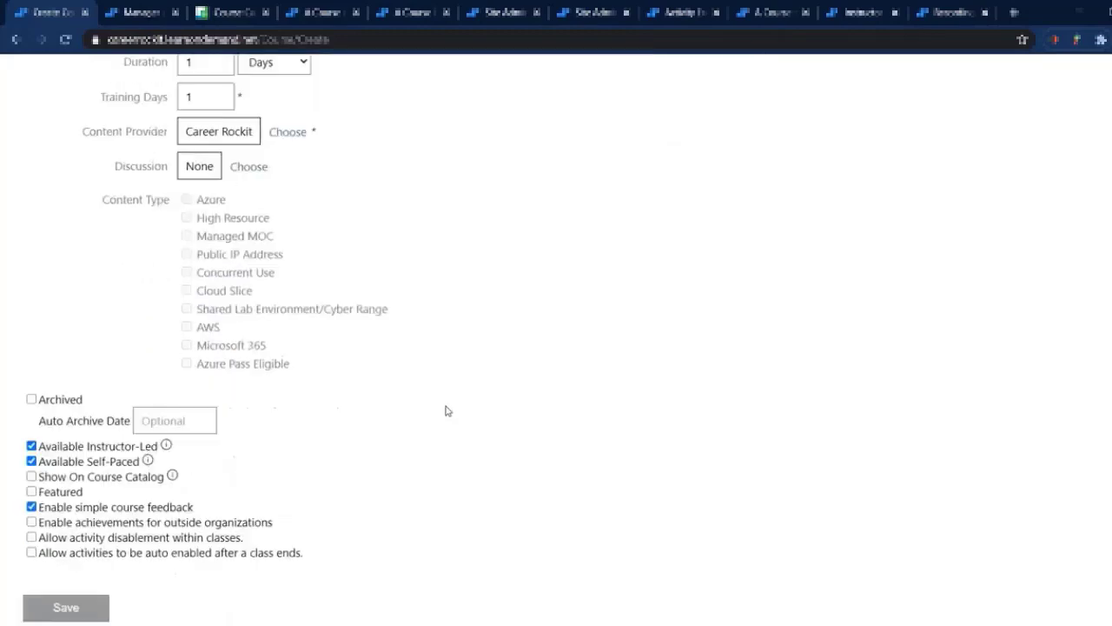
scroll(446, 410, down, 2)
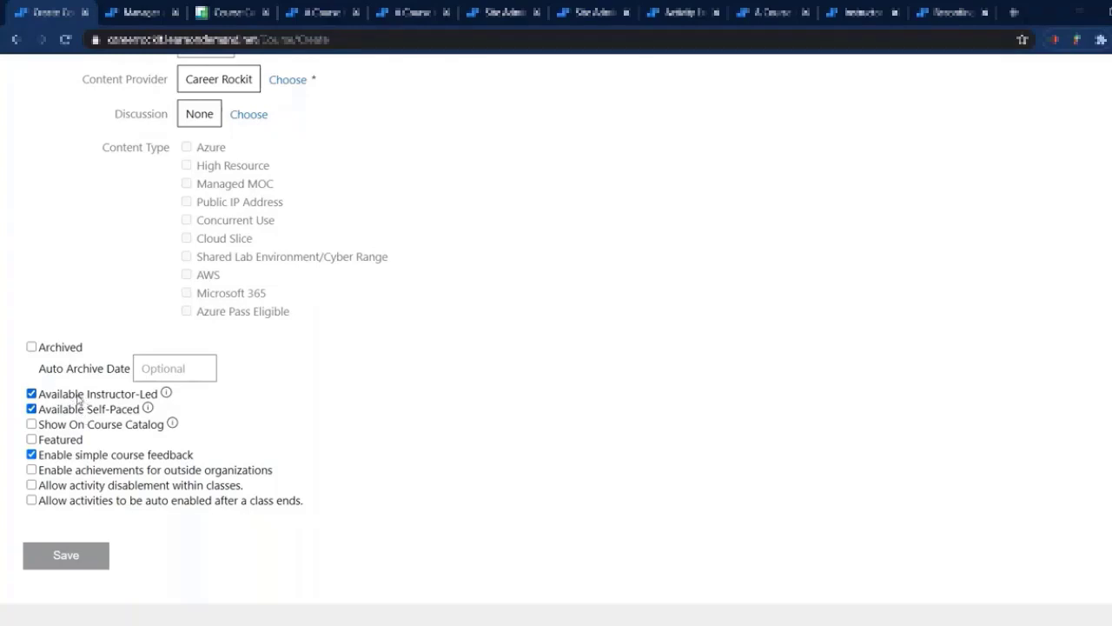
click(79, 397)
click(80, 411)
Step: View the open Challenge Labs course catalog filtered to Q4 - 2020, and return to the course form
click(214, 13)
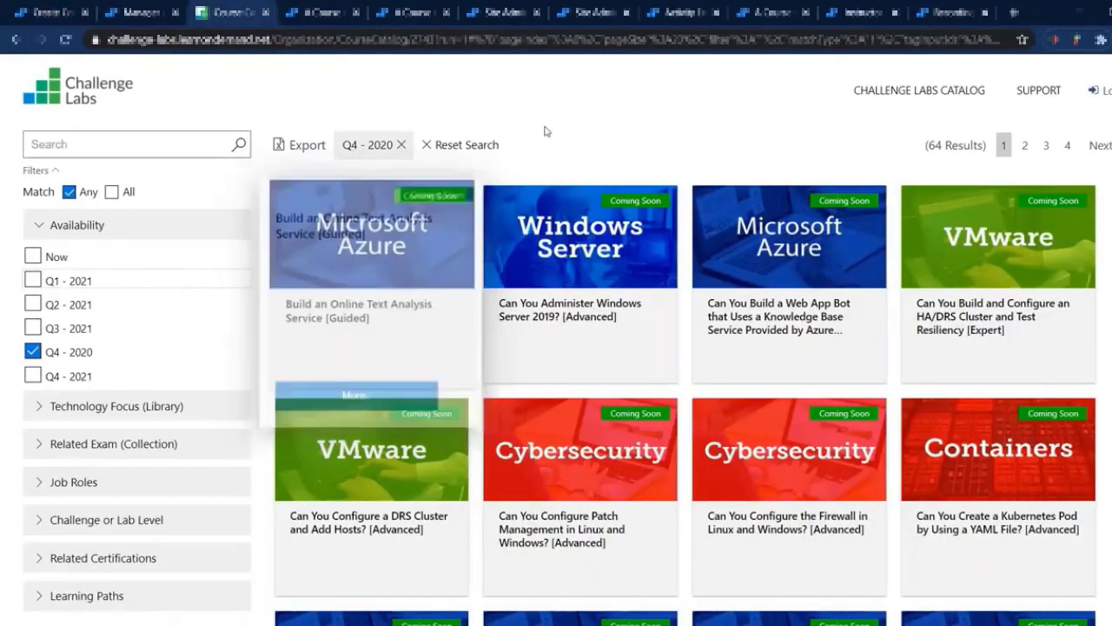
mouse_move(425, 249)
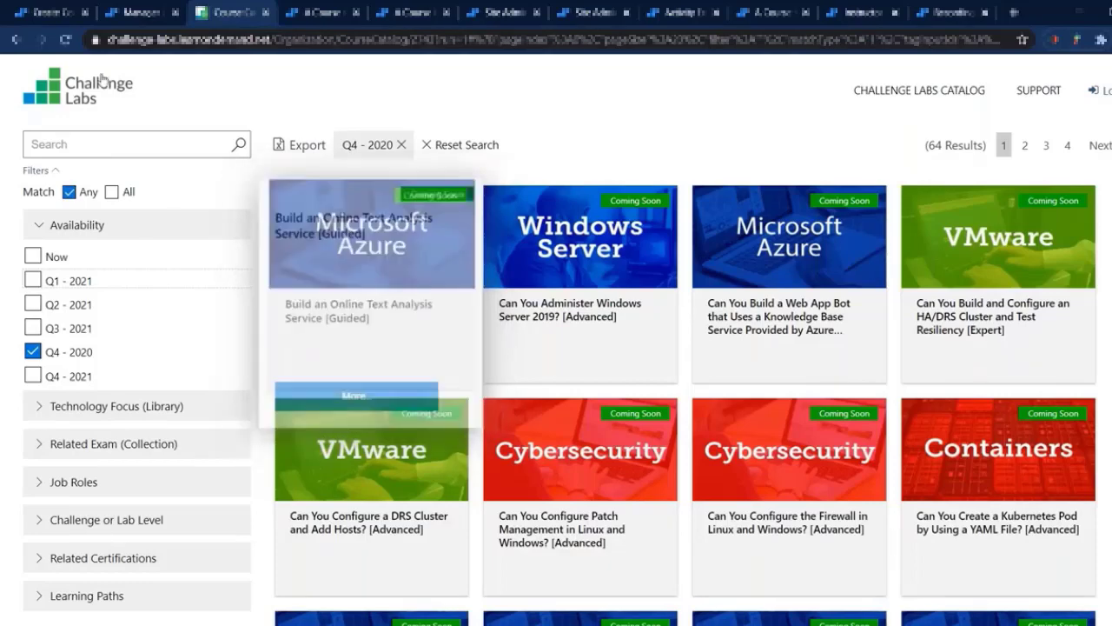
click(39, 15)
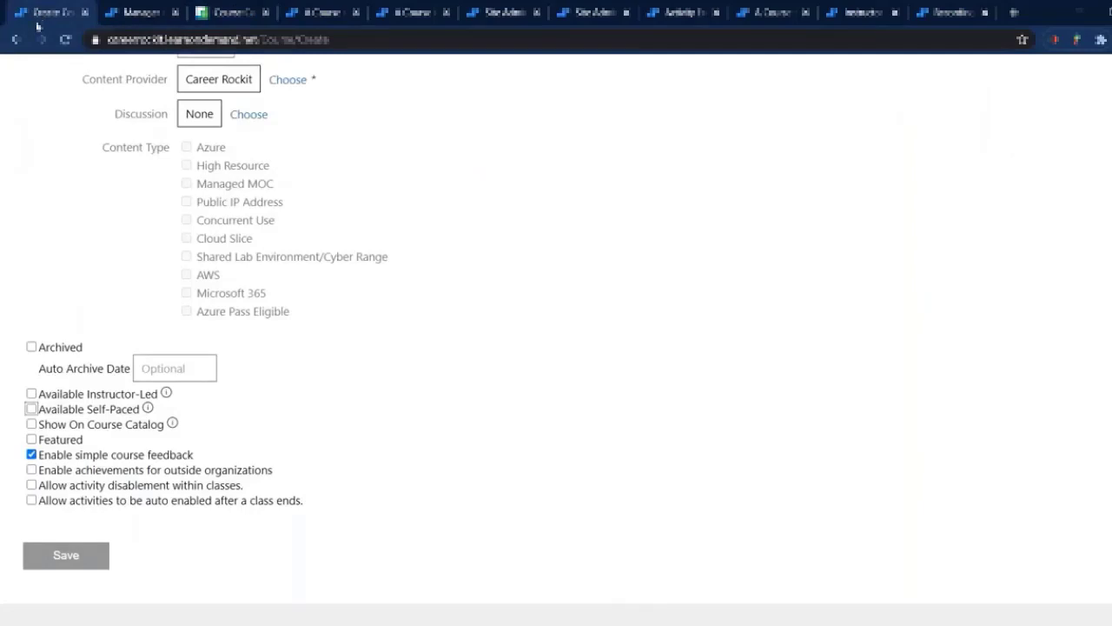
Step: Save the new course with the details entered
scroll(276, 395, up, 10)
scroll(178, 442, down, 12)
click(64, 441)
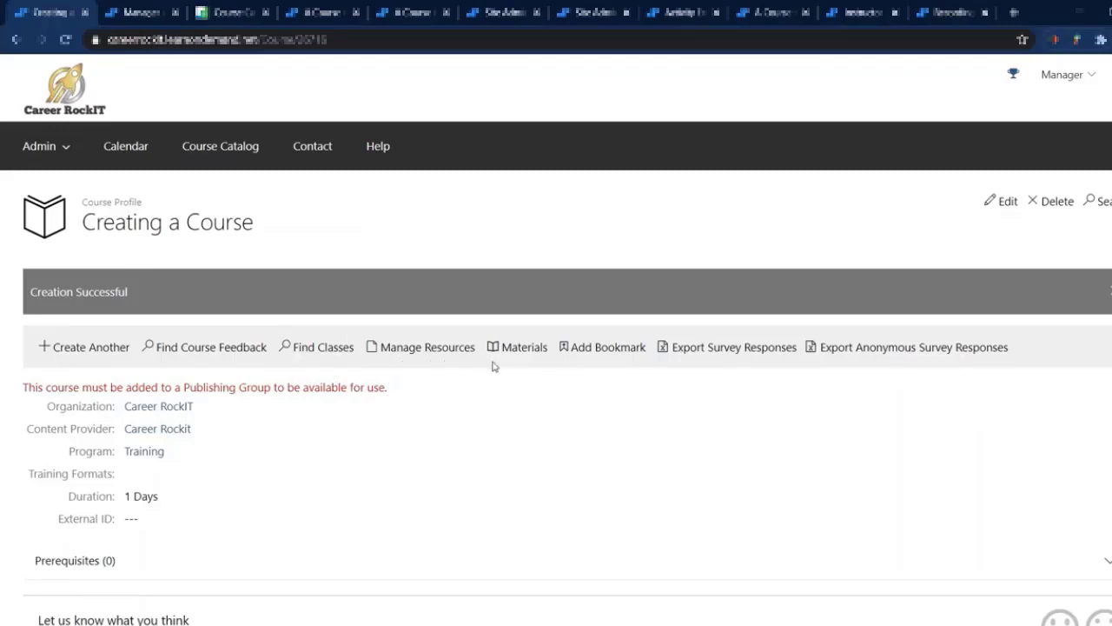
drag(400, 392, 17, 385)
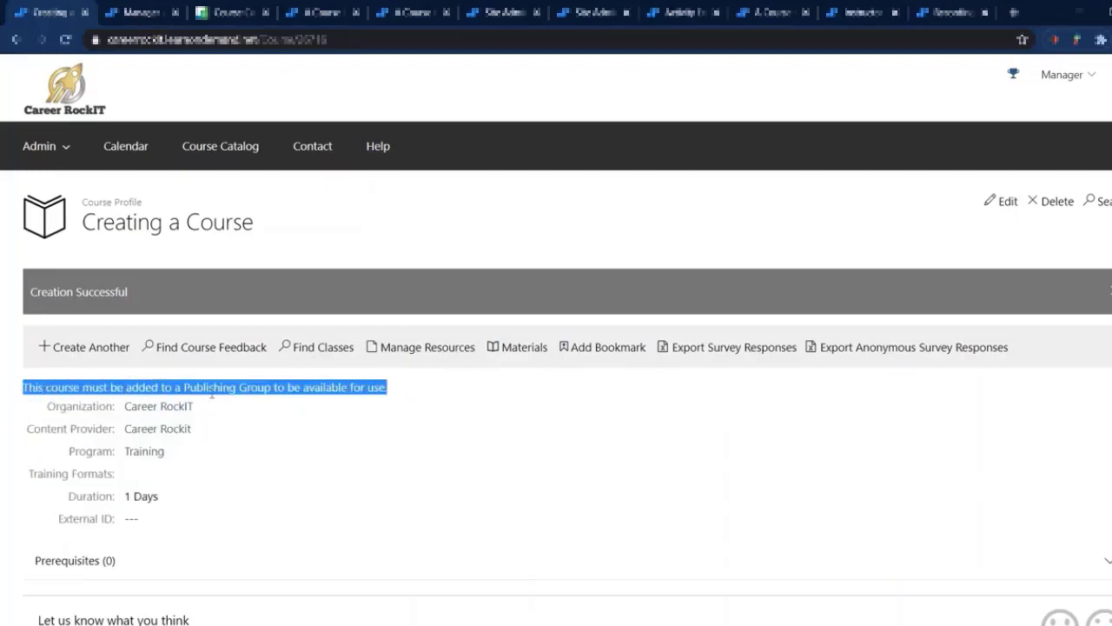
click(427, 394)
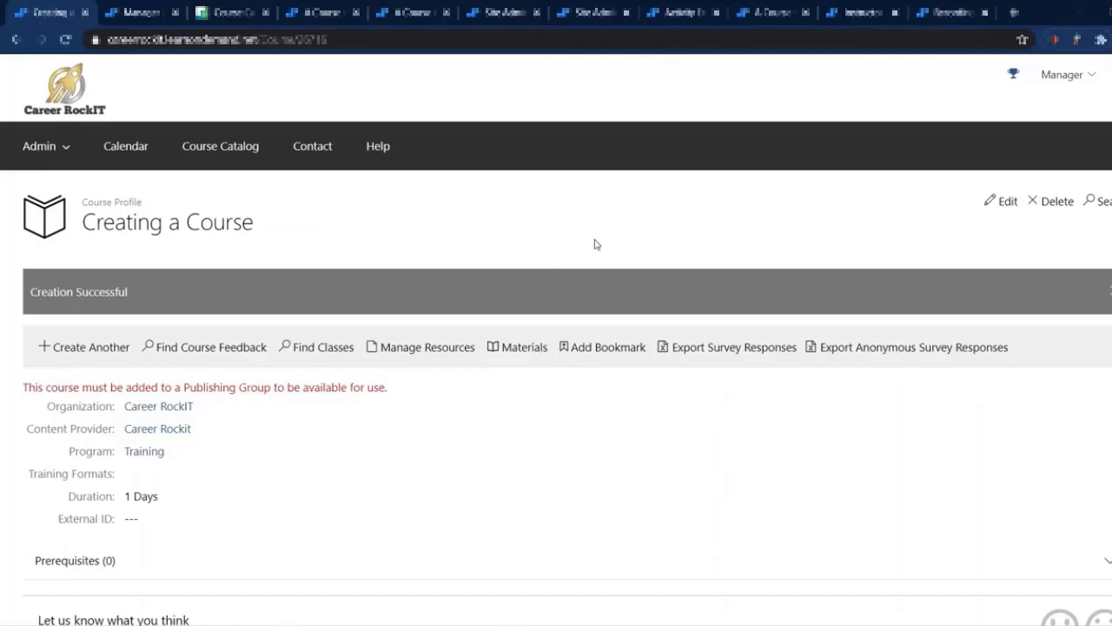
Step: Edit the course's availability to add the Career RockIT (Internal) publishing group, and save the course
click(1002, 207)
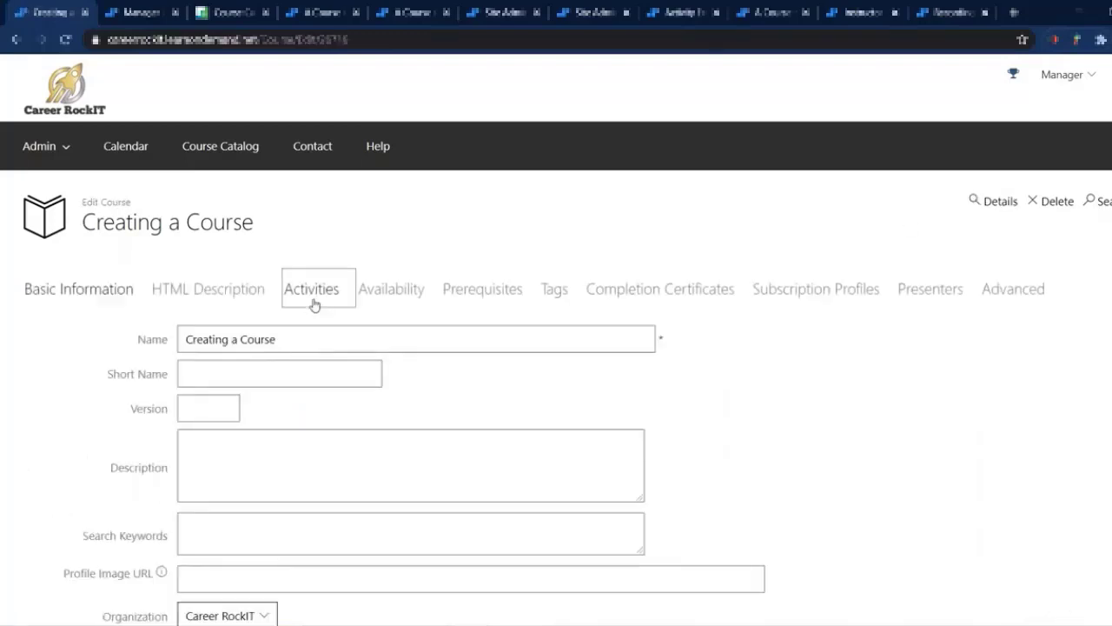
click(315, 303)
click(372, 294)
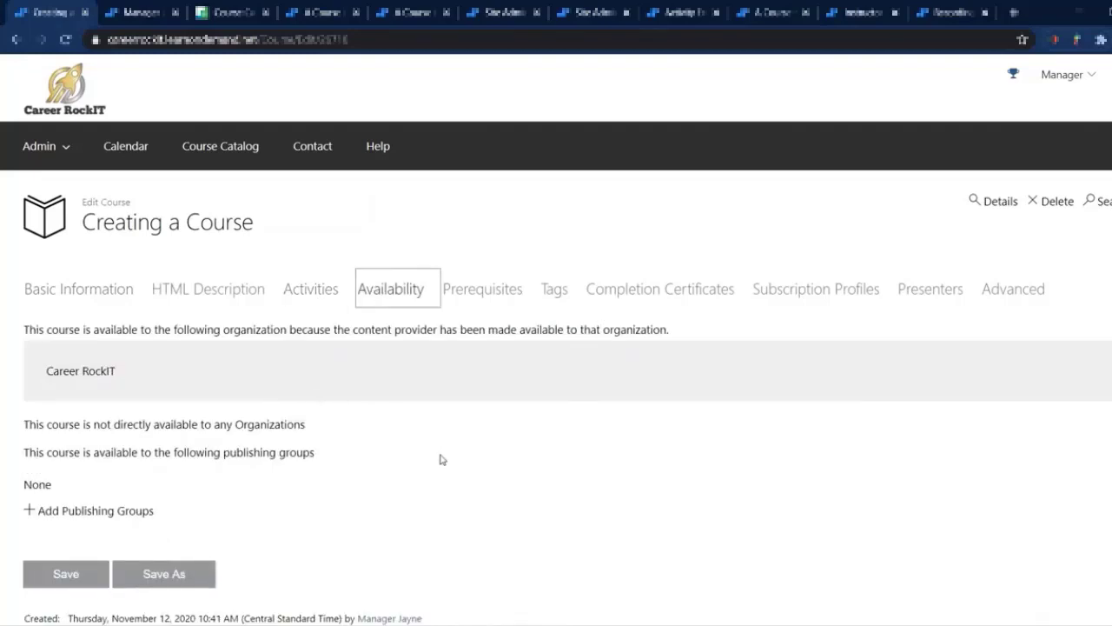
drag(162, 513, 32, 532)
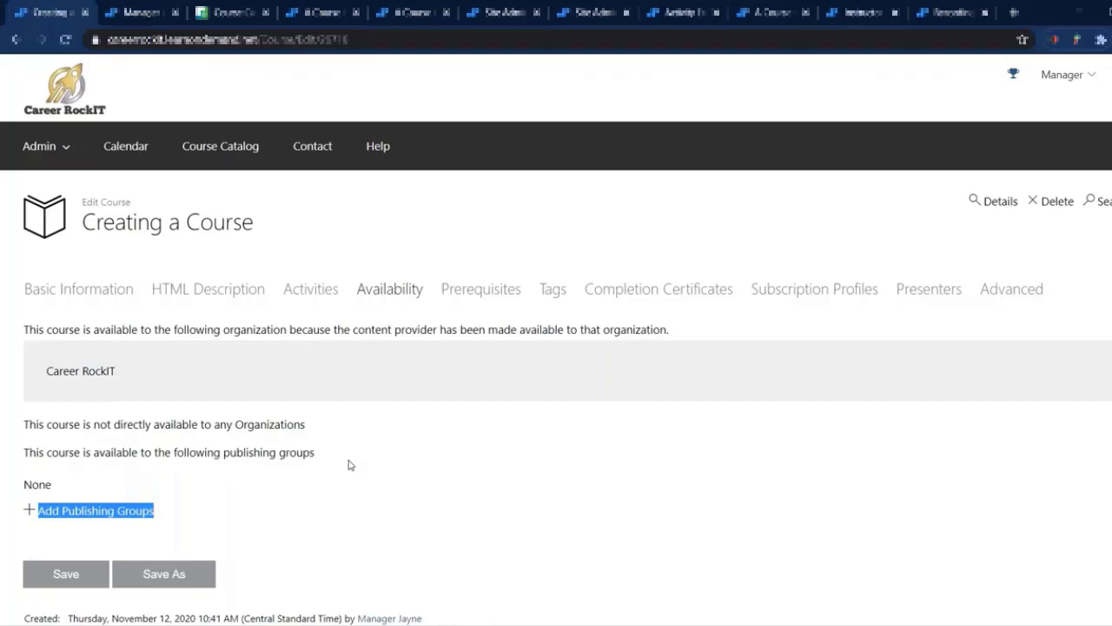
click(83, 514)
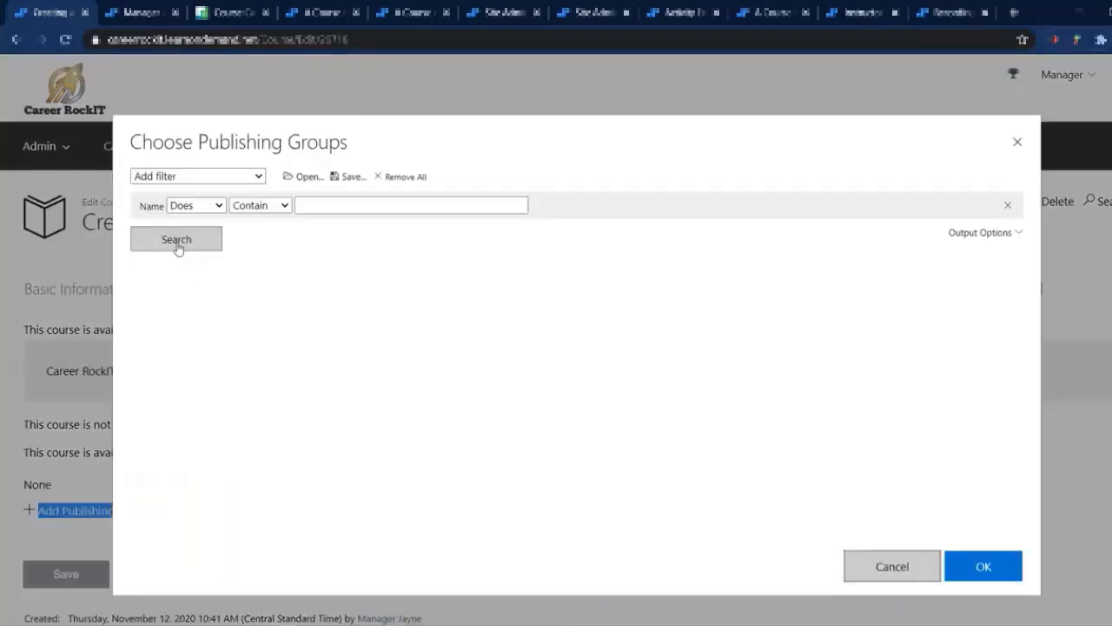
click(179, 247)
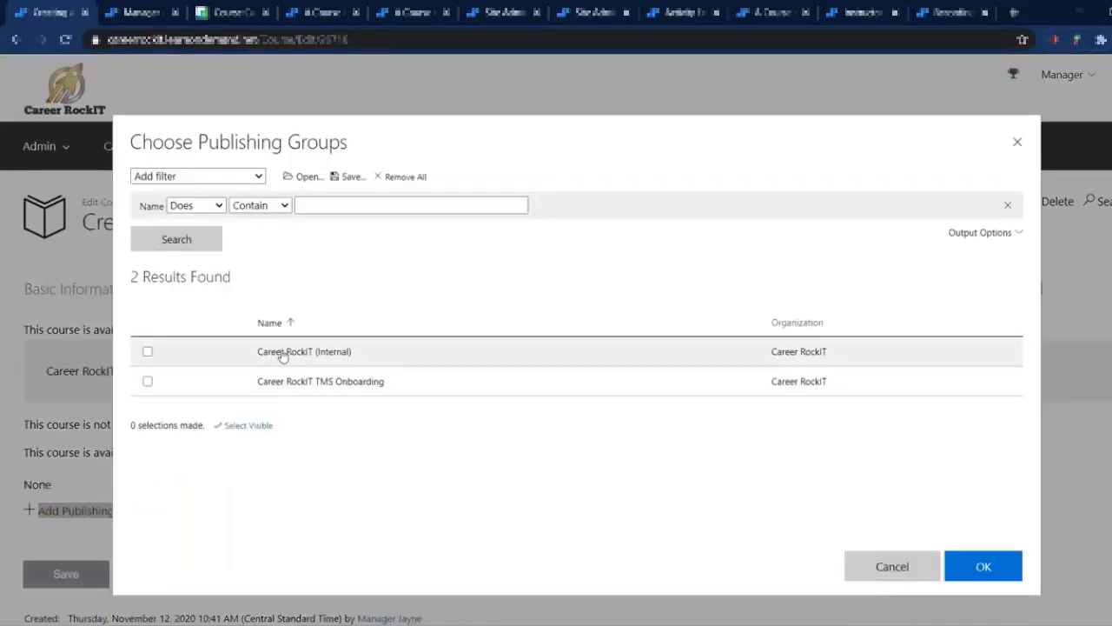
click(280, 353)
click(982, 565)
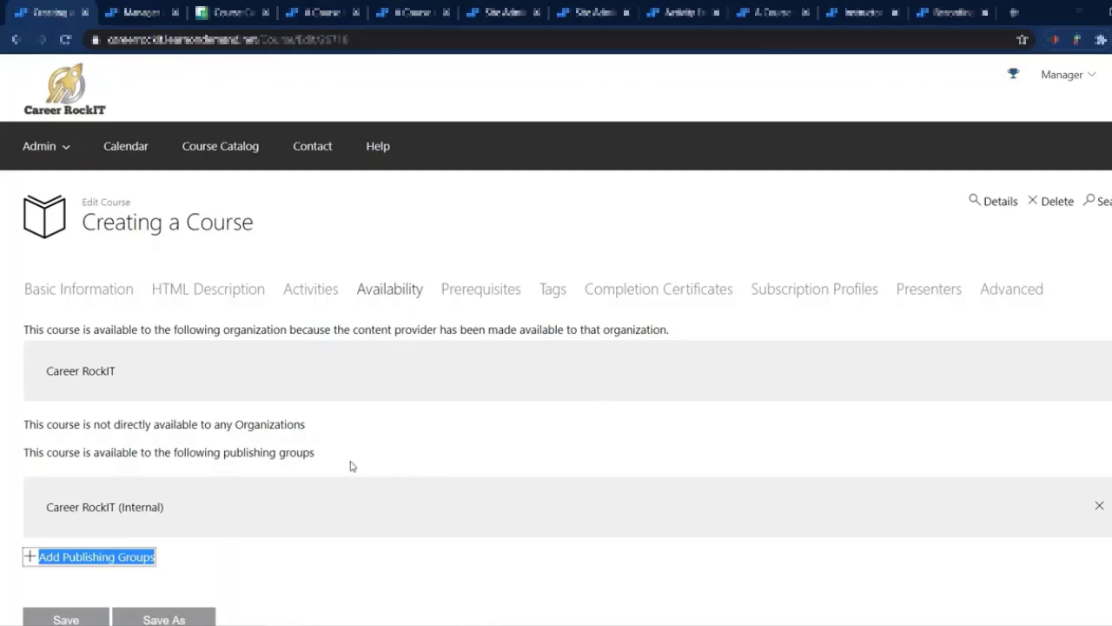
scroll(223, 516, down, 1)
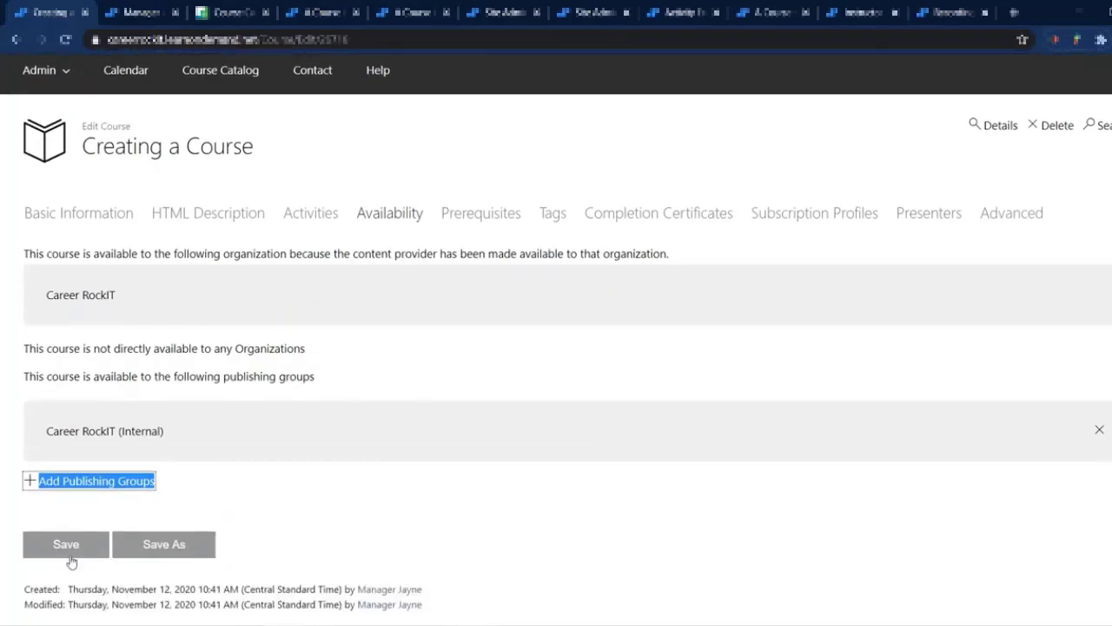
click(70, 559)
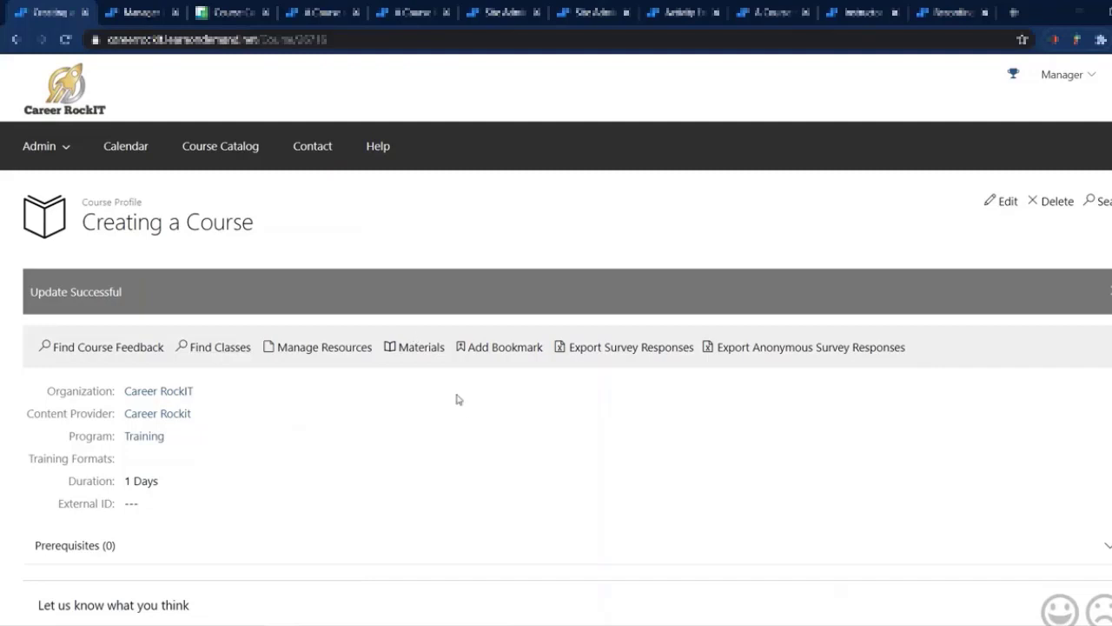
Step: Edit the course to make it available both instructor-led and self-paced, and save the changes
click(1003, 201)
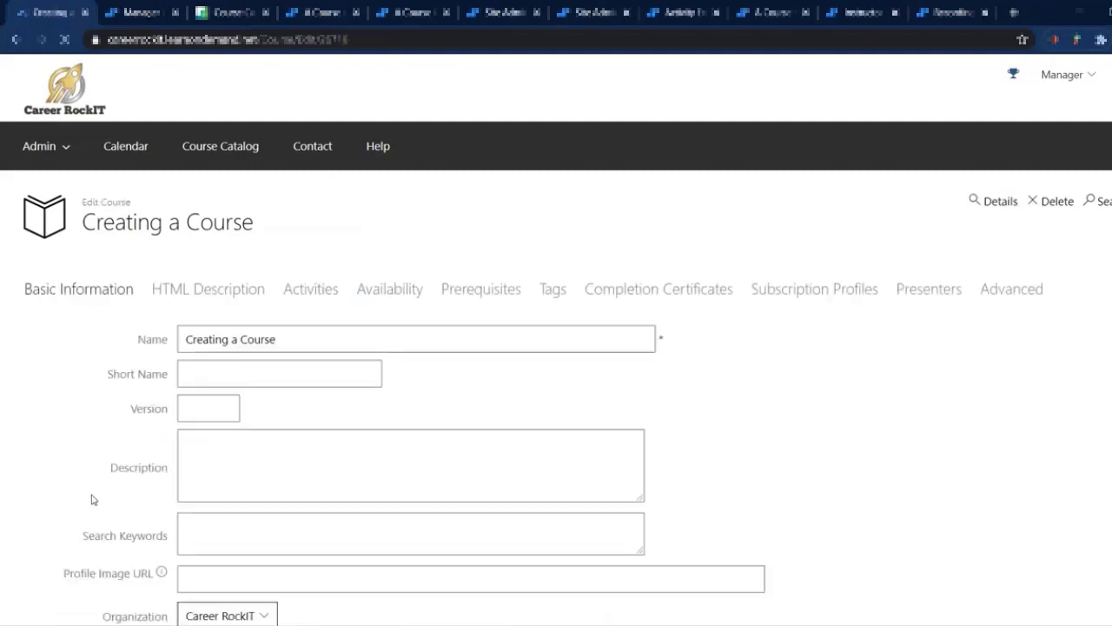
scroll(87, 502, down, 5)
scroll(79, 507, down, 4)
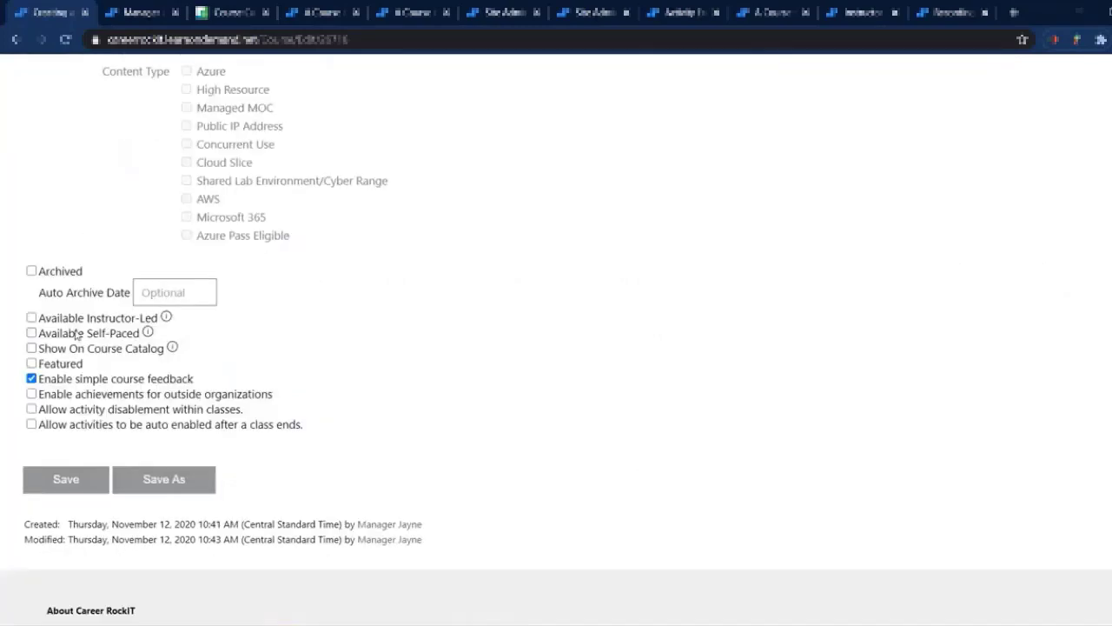
click(75, 320)
click(76, 339)
click(67, 479)
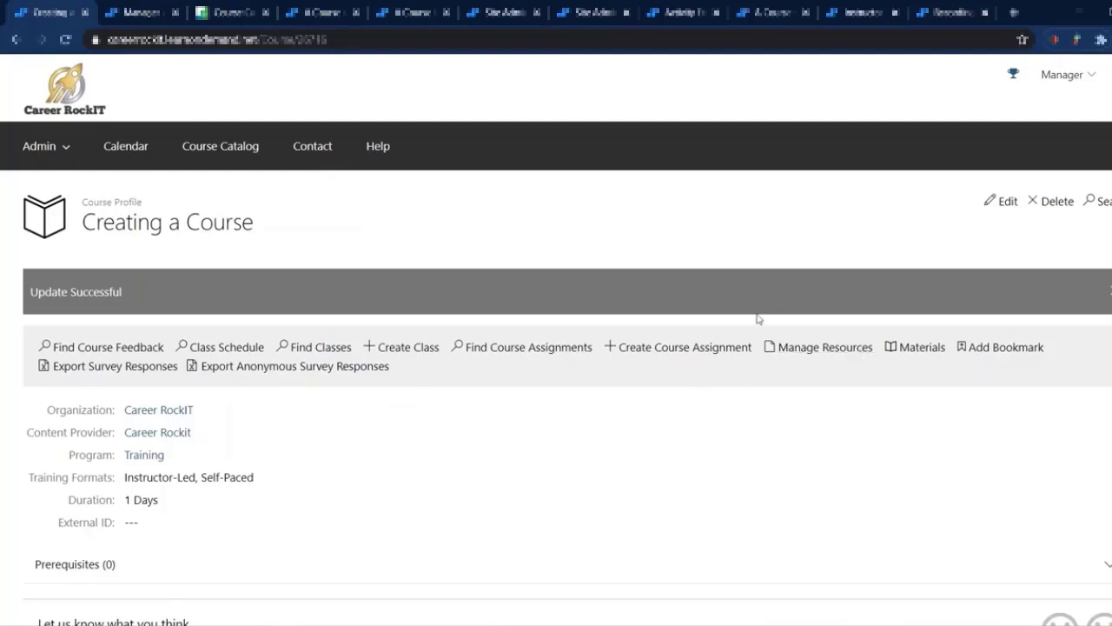
Step: Open the course's resource management, view the form for adding a new resource, cancel it, and return to the course profile
click(817, 349)
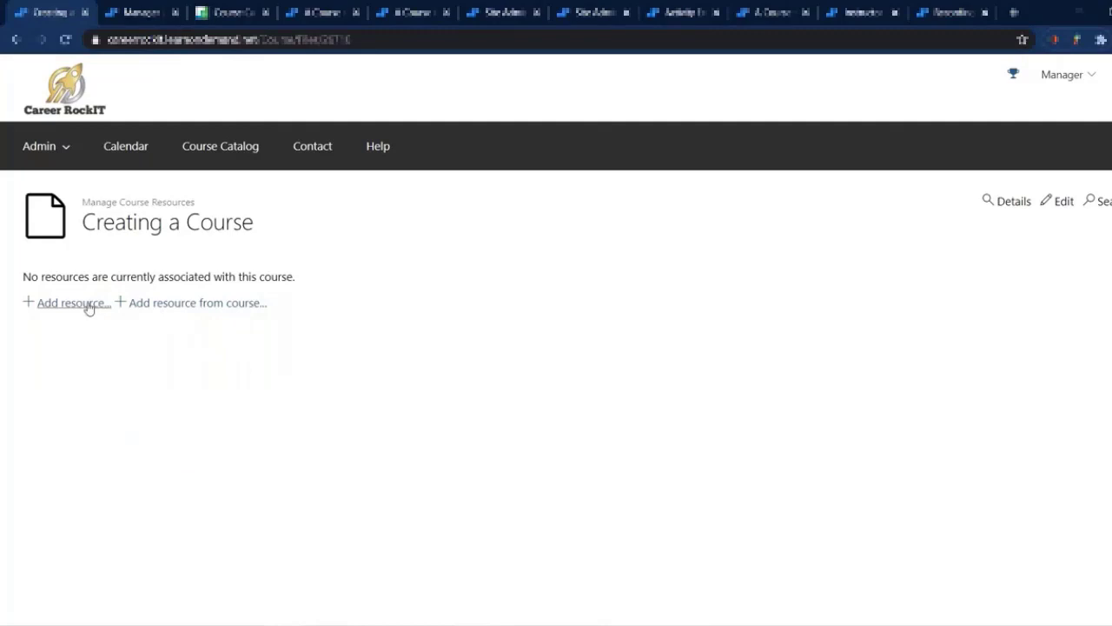
click(90, 306)
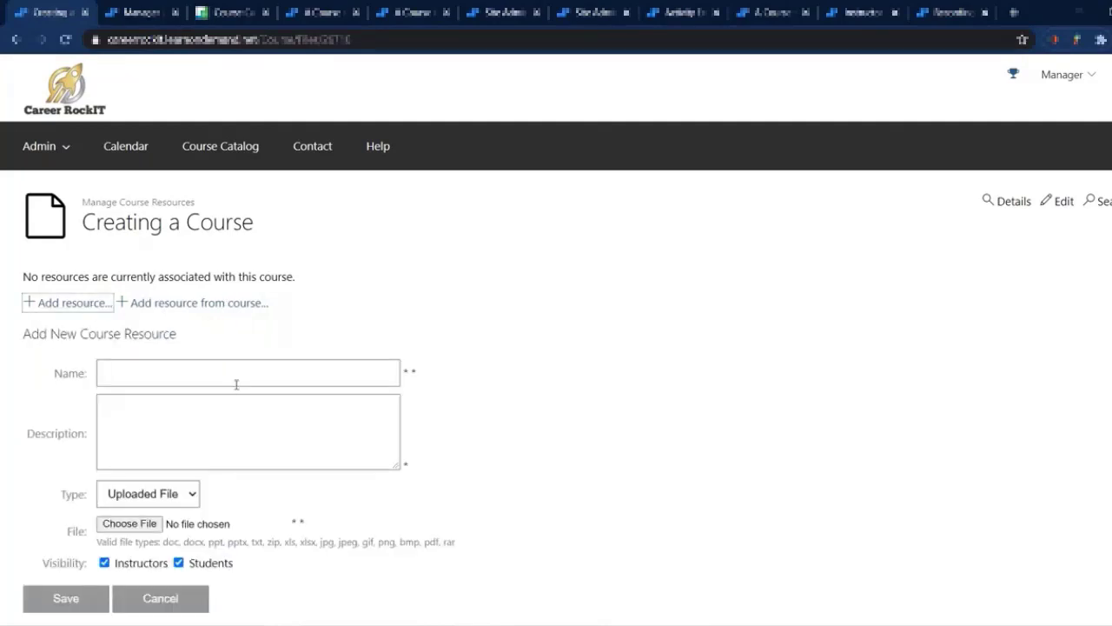
drag(465, 546, 96, 553)
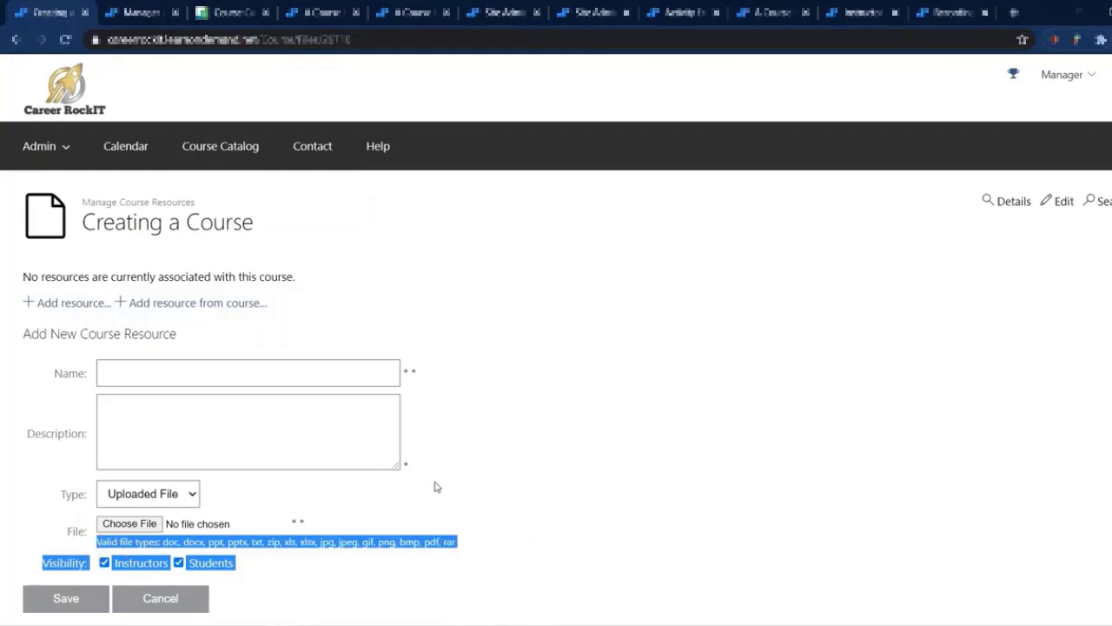
click(352, 569)
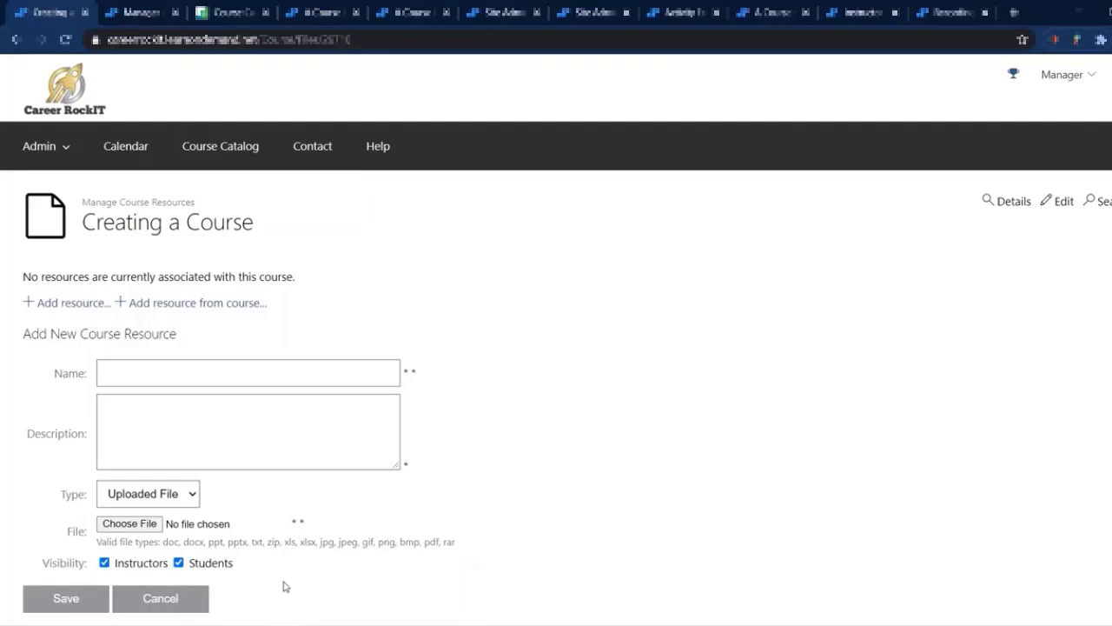
click(188, 601)
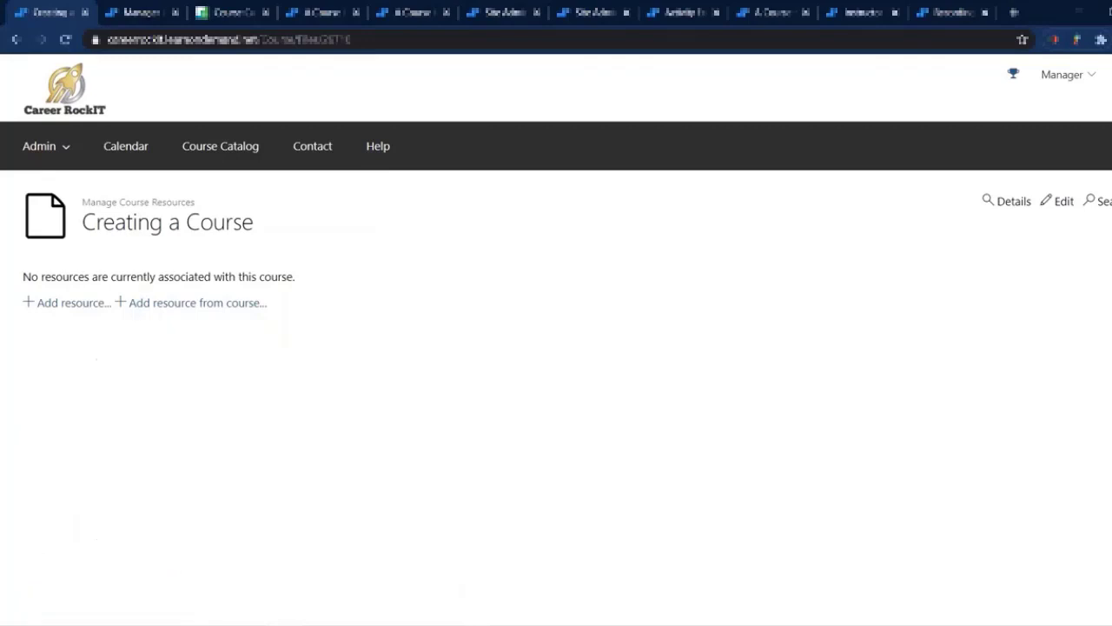
click(997, 209)
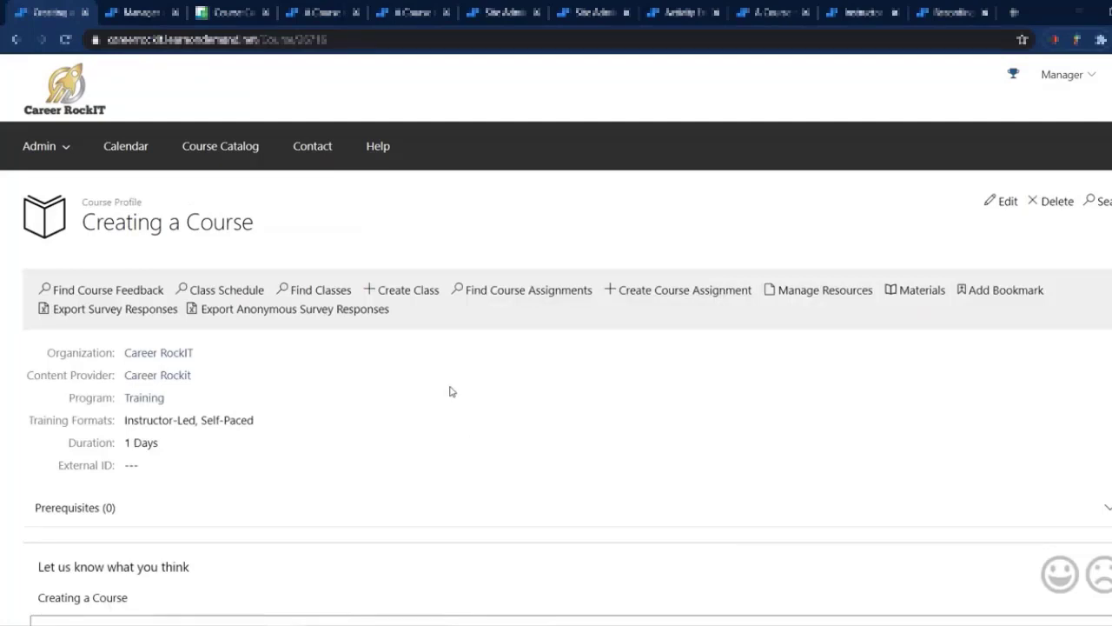
Step: Open the course for editing and examine the Short Name, Version and Description fields and the HTML Description editor
scroll(450, 391, down, 1)
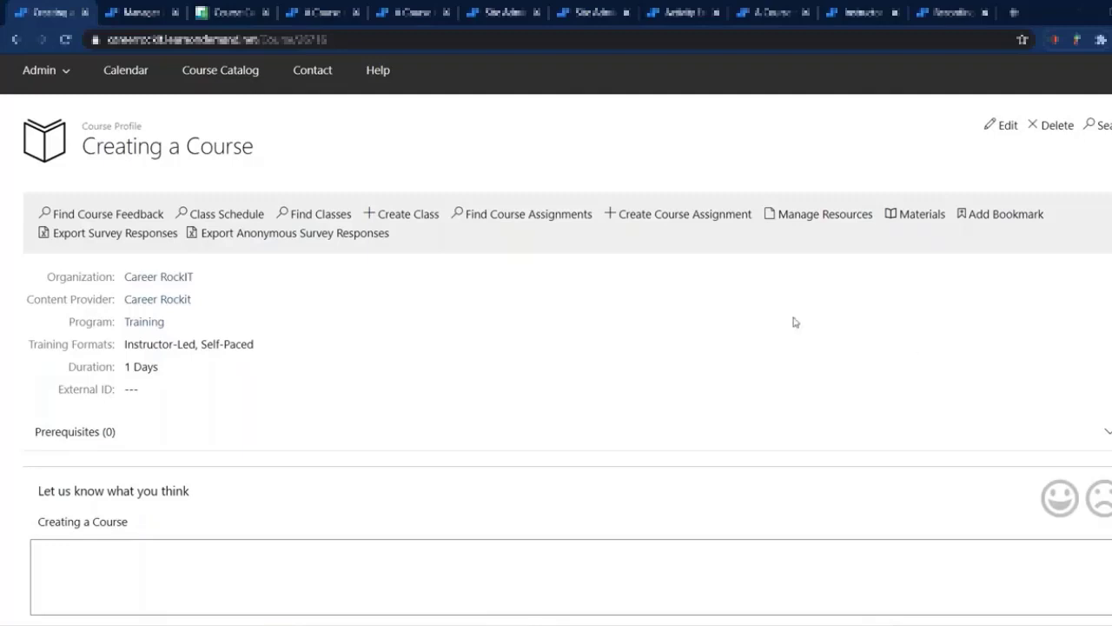
click(1002, 128)
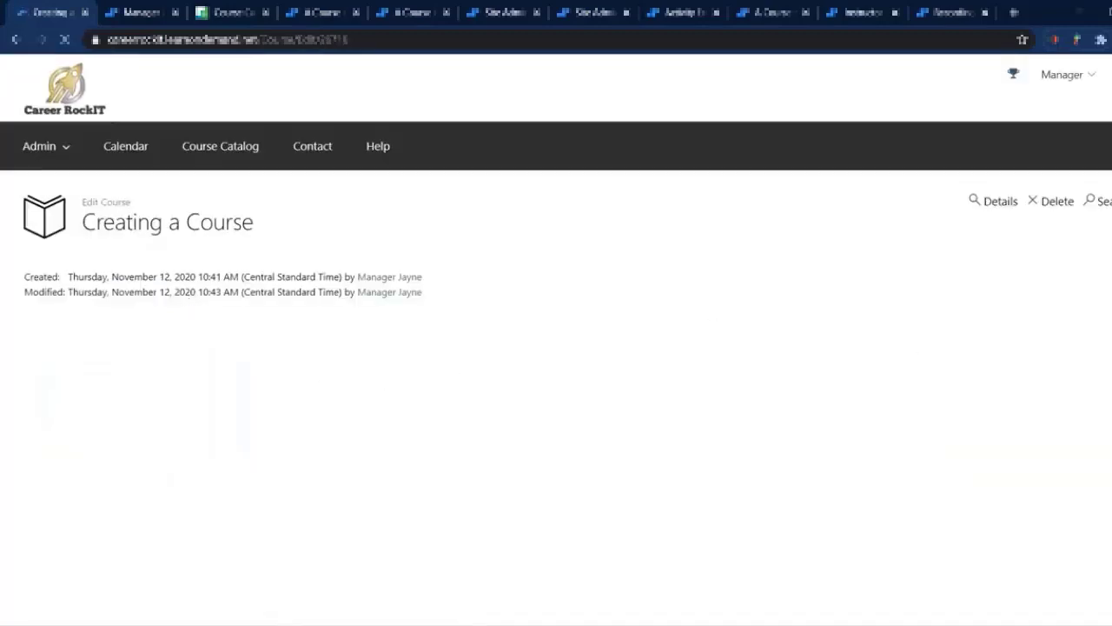
scroll(75, 364, down, 2)
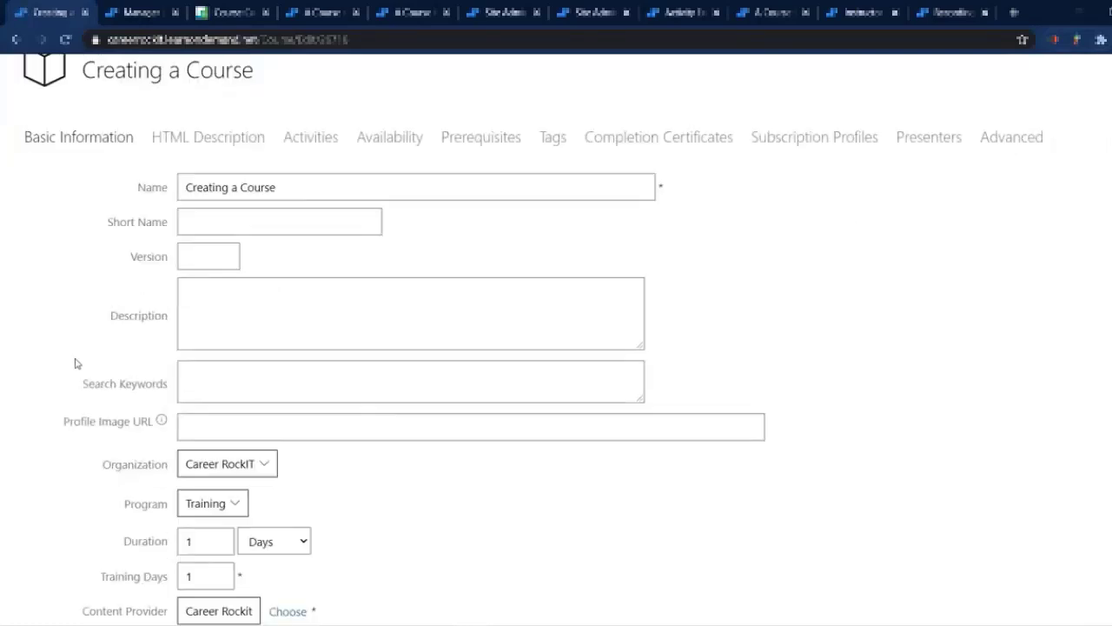
click(221, 226)
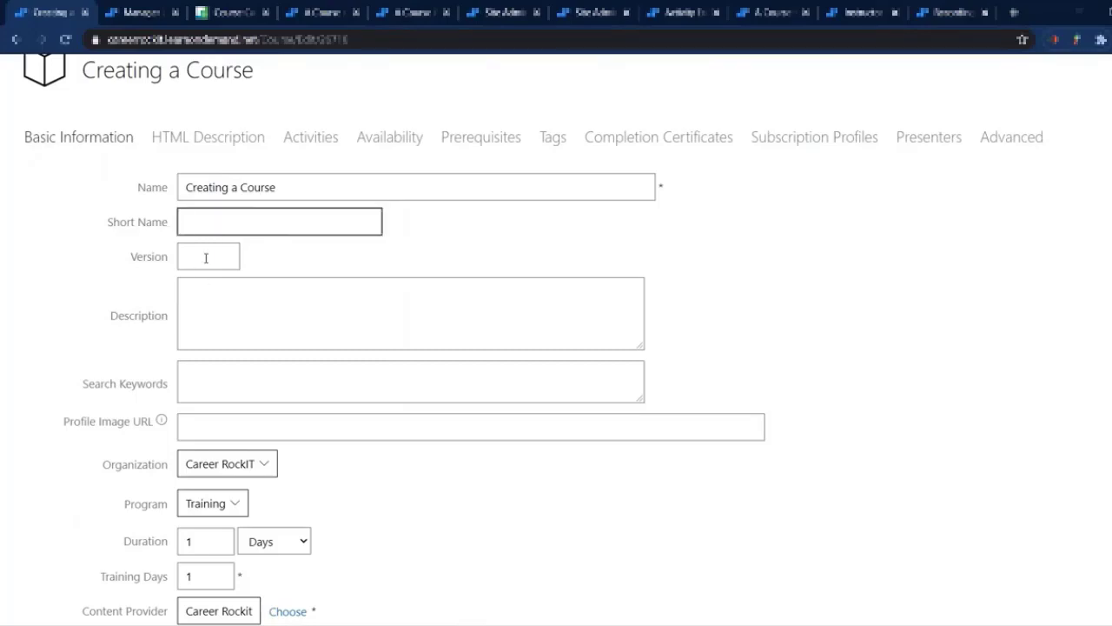
click(206, 257)
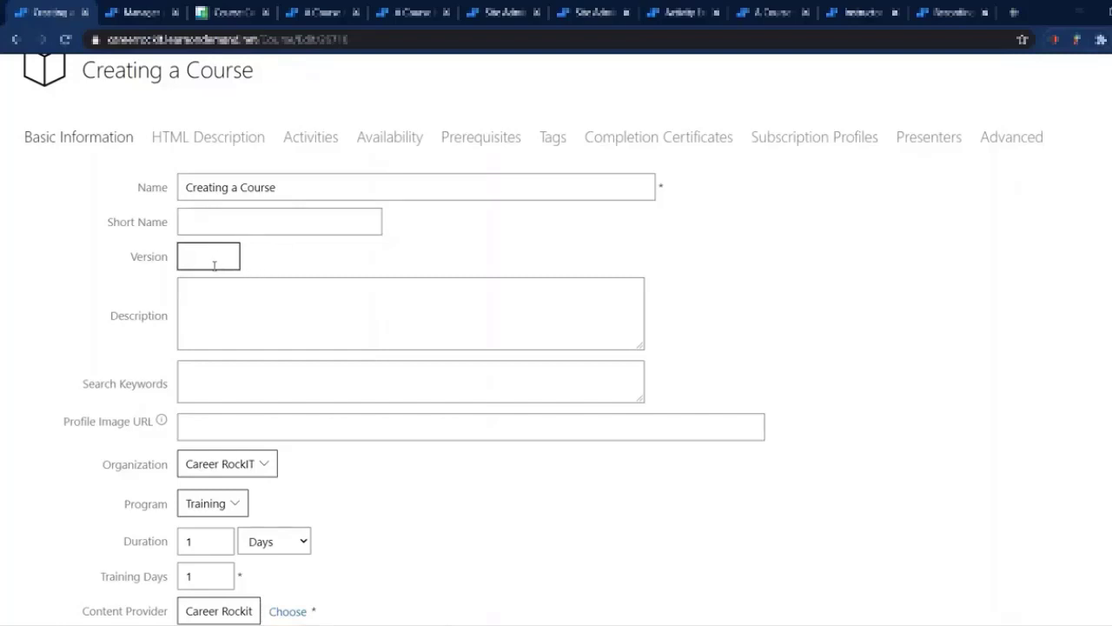
mouse_move(169, 260)
mouse_down()
mouse_move(131, 270)
mouse_move(176, 276)
mouse_up()
click(199, 295)
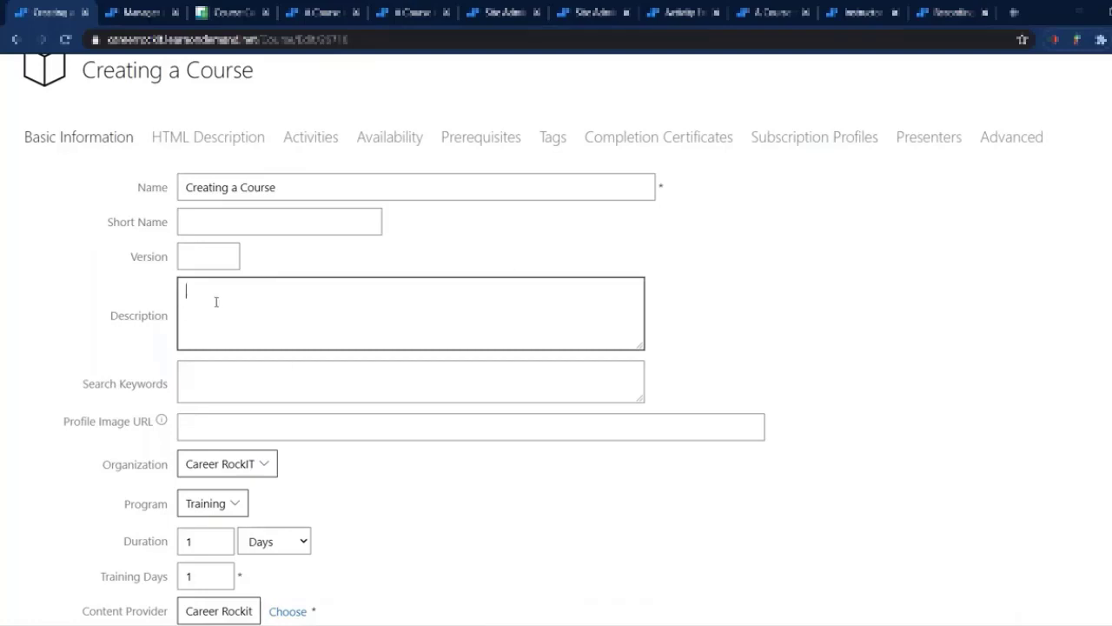
click(231, 151)
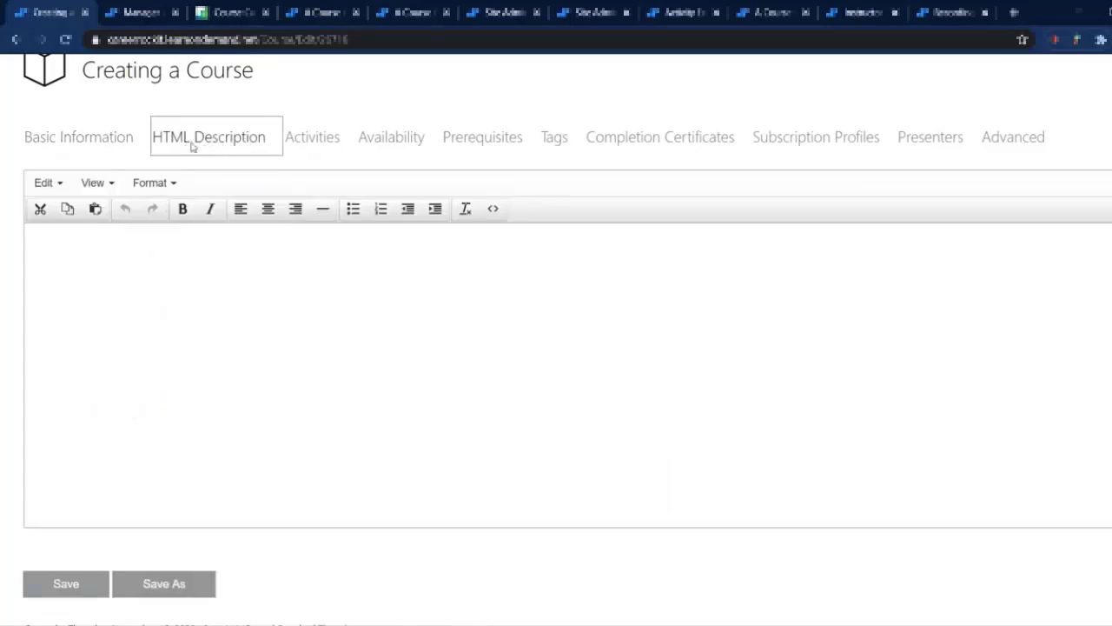
click(116, 144)
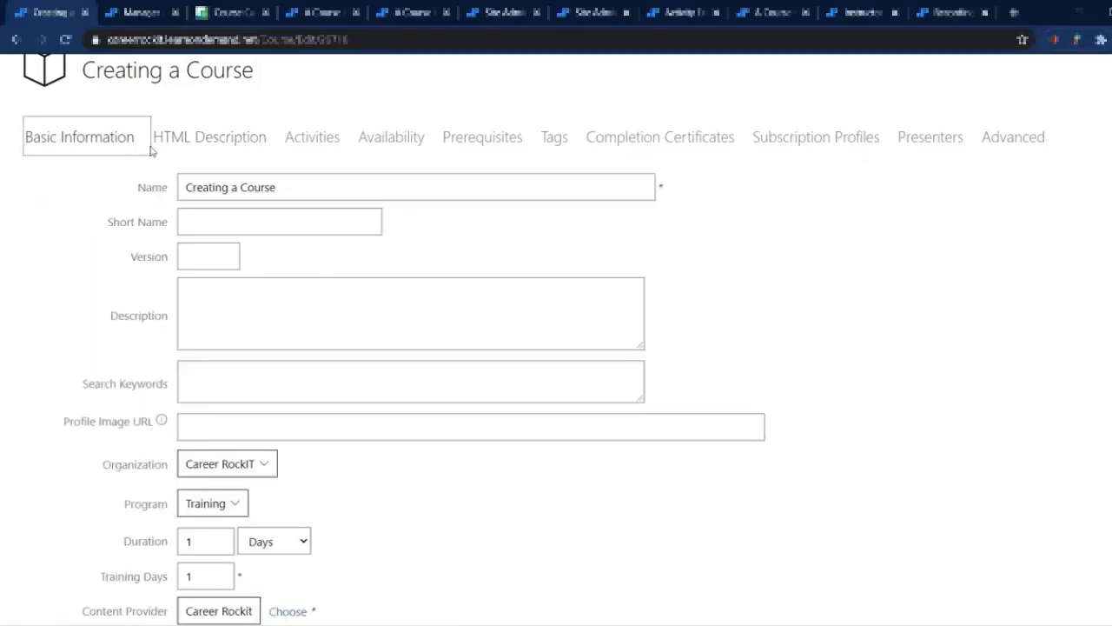
Step: View the plain-text and HTML descriptions on the course profile of A Course for a class
click(301, 13)
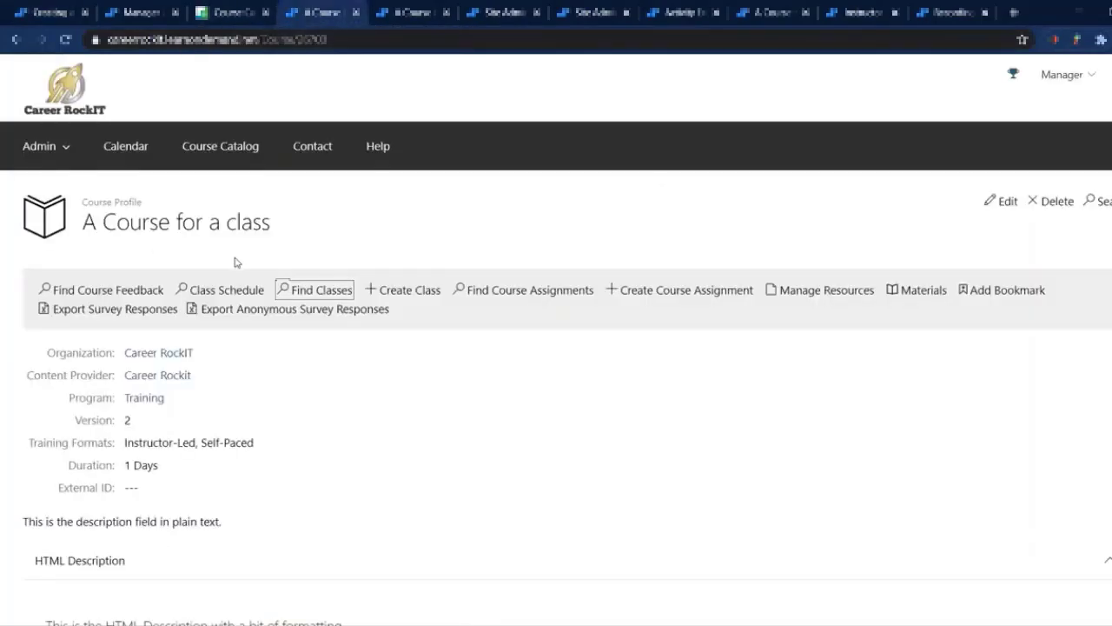
scroll(234, 262, down, 3)
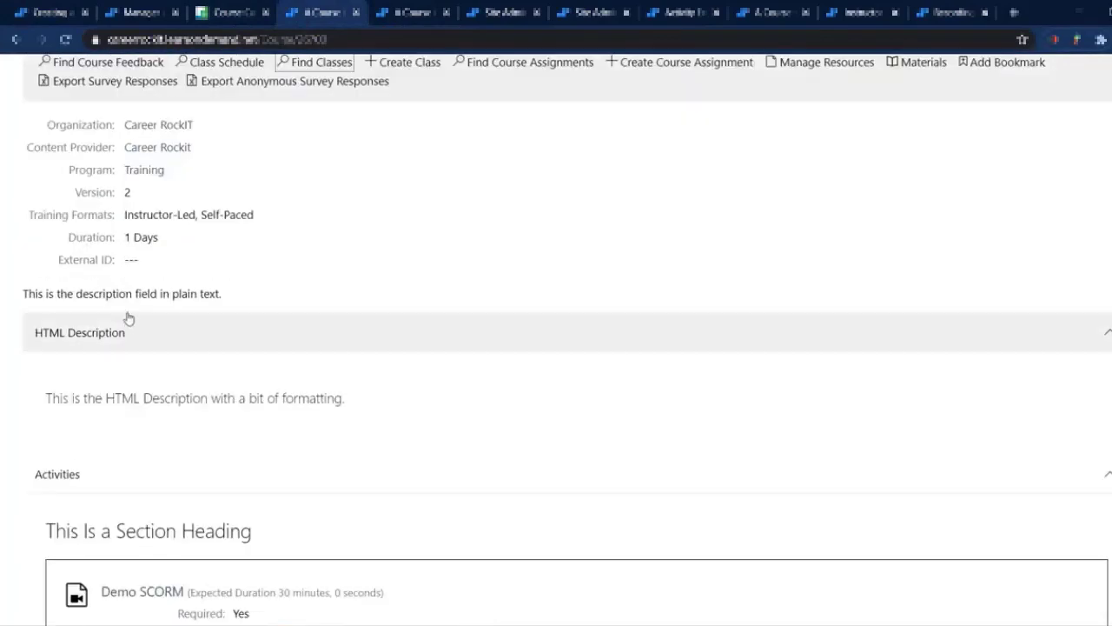
drag(235, 301, 23, 302)
drag(351, 401, 45, 400)
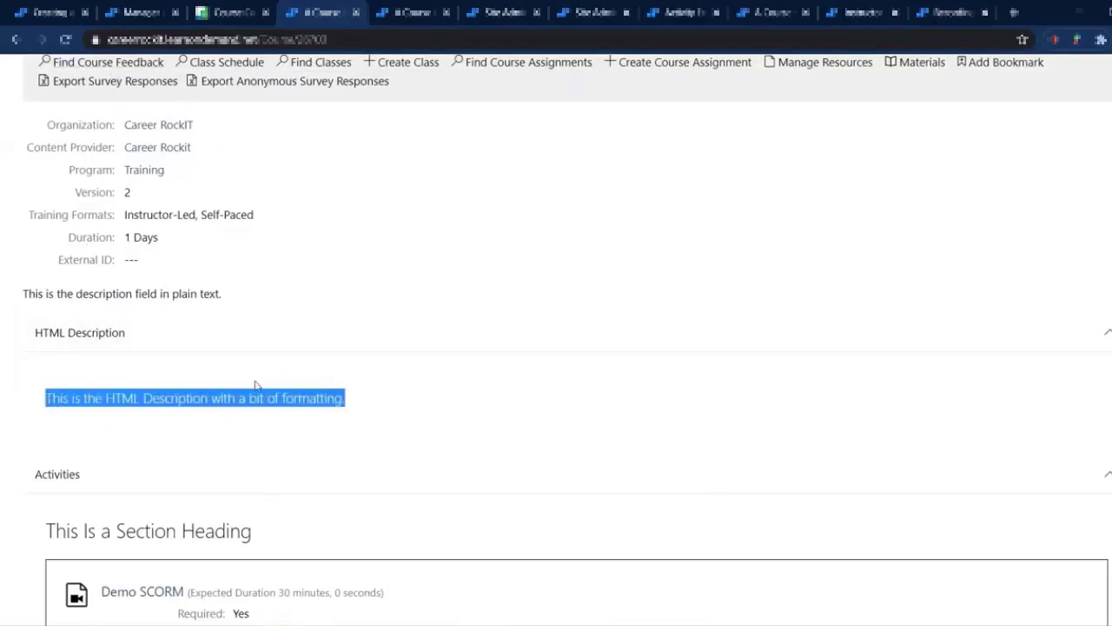
Step: Return to editing Creating a Course, check the HTML Description editor's options, and go back to the basic information
click(52, 12)
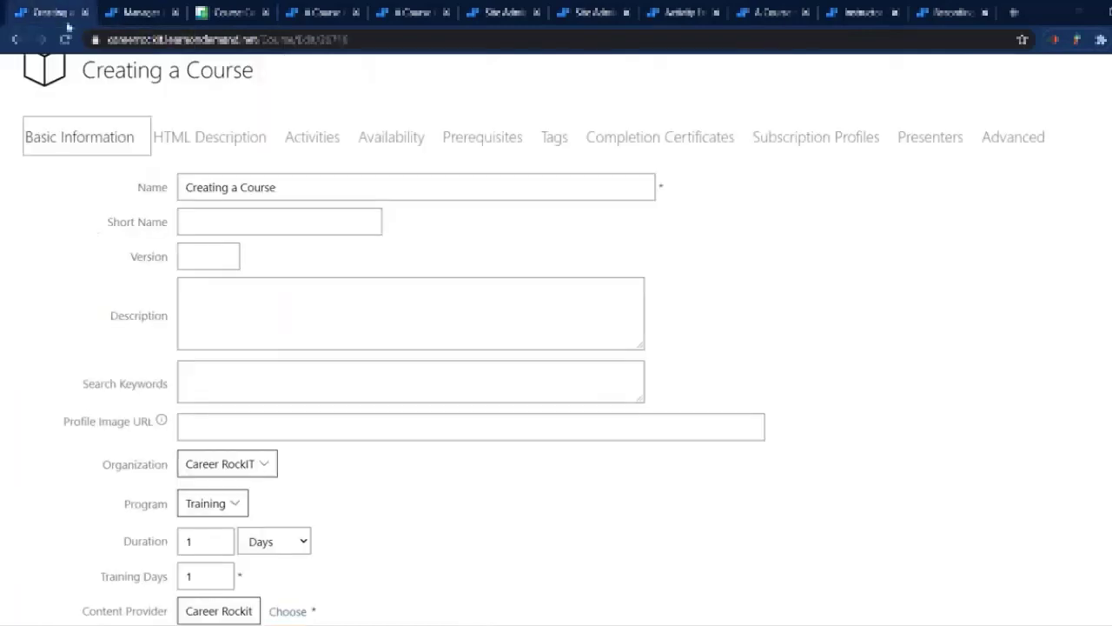
click(194, 136)
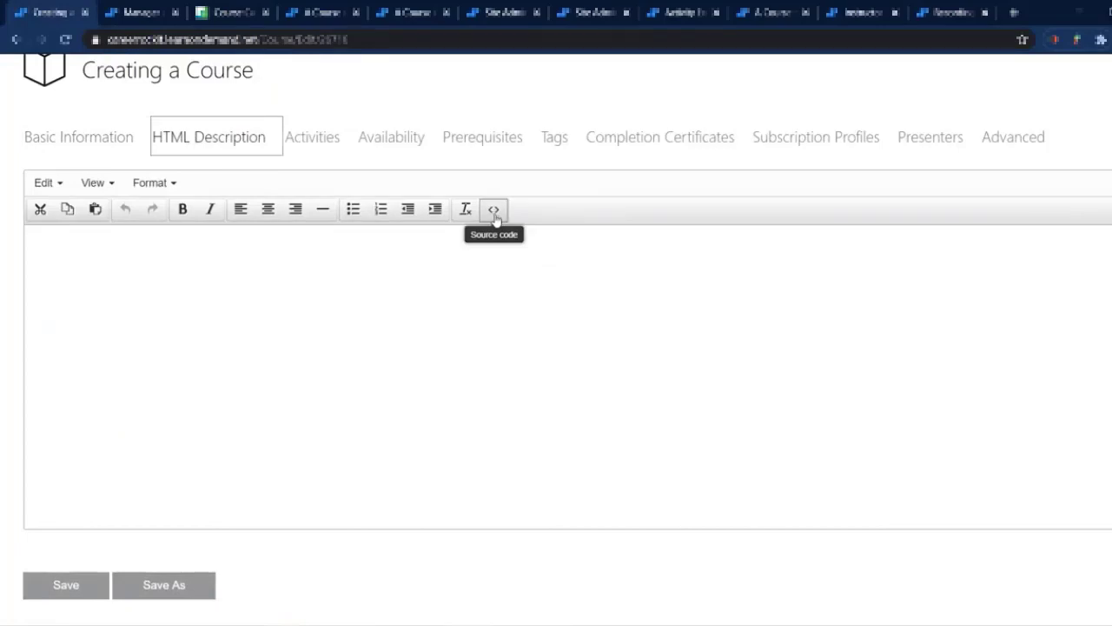
click(62, 141)
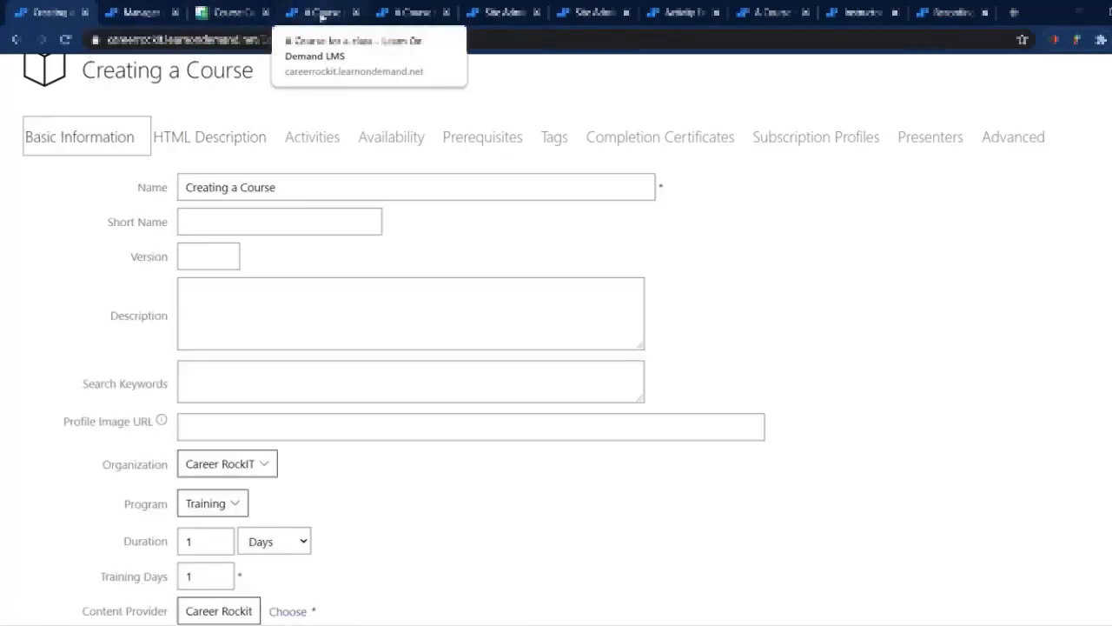
Step: Examine the class page of A Course for a class for its own descriptions, activities and the inherited course information
click(321, 13)
click(395, 14)
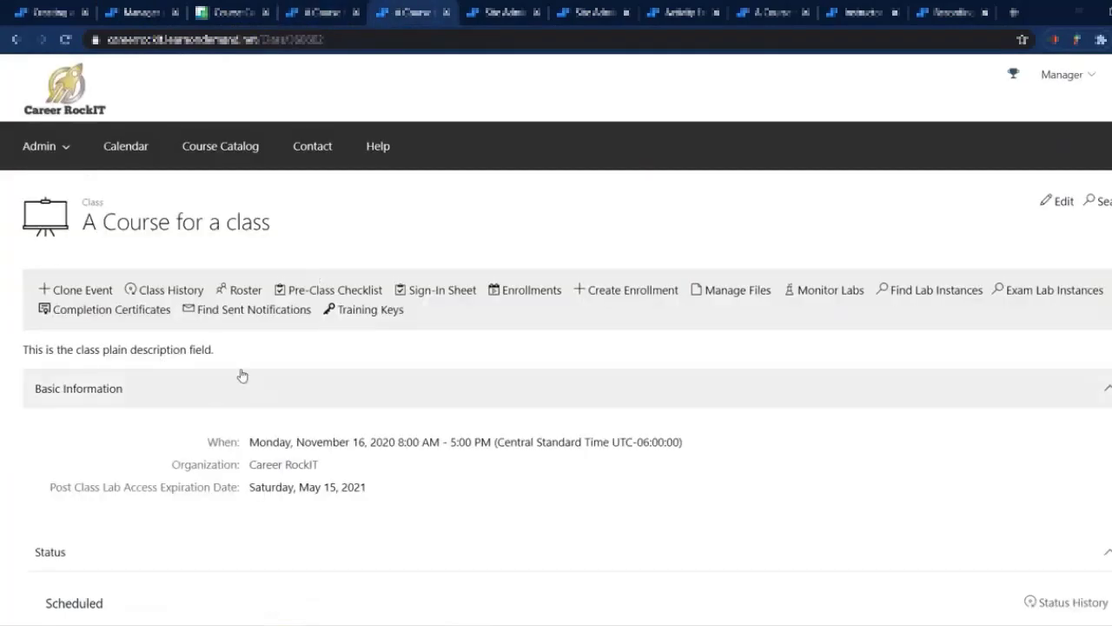
drag(252, 354, 22, 352)
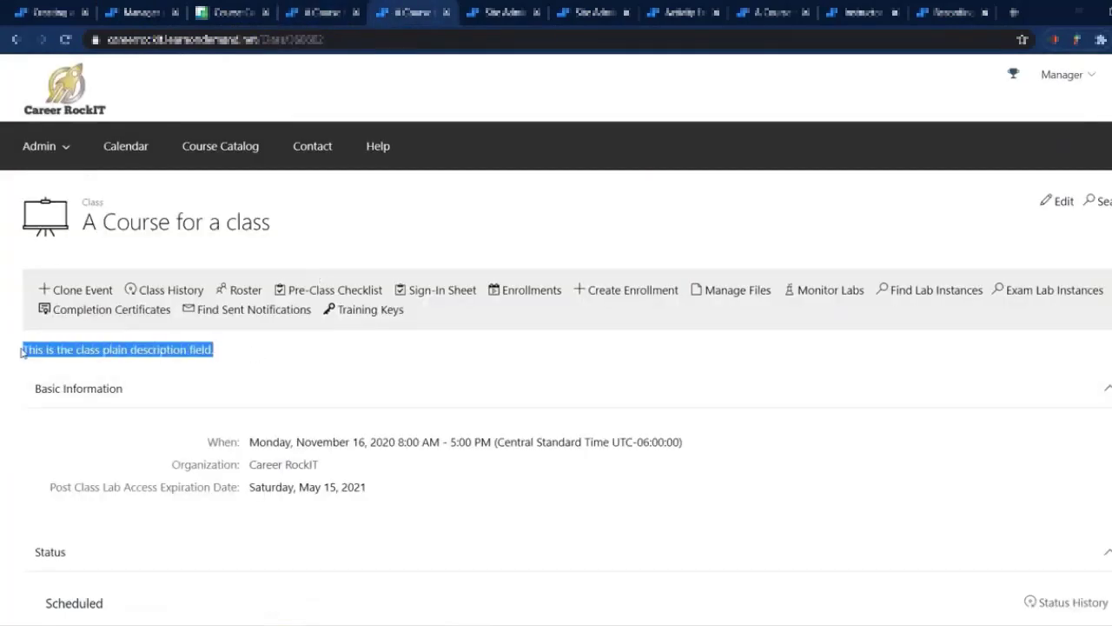
scroll(28, 351, down, 1)
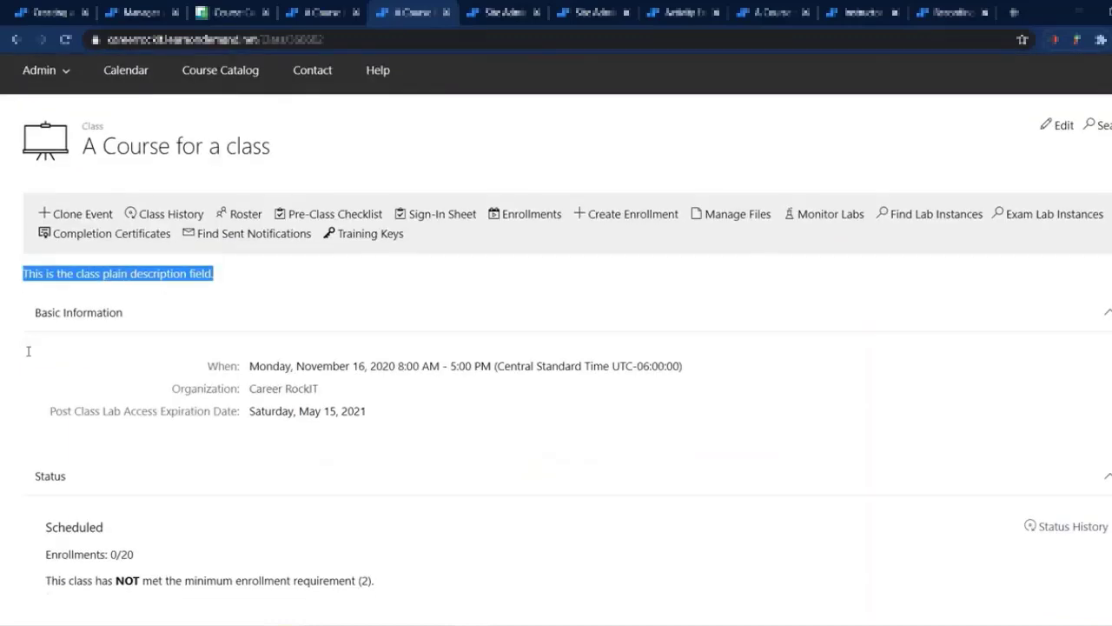
scroll(28, 352, down, 3)
scroll(27, 351, down, 3)
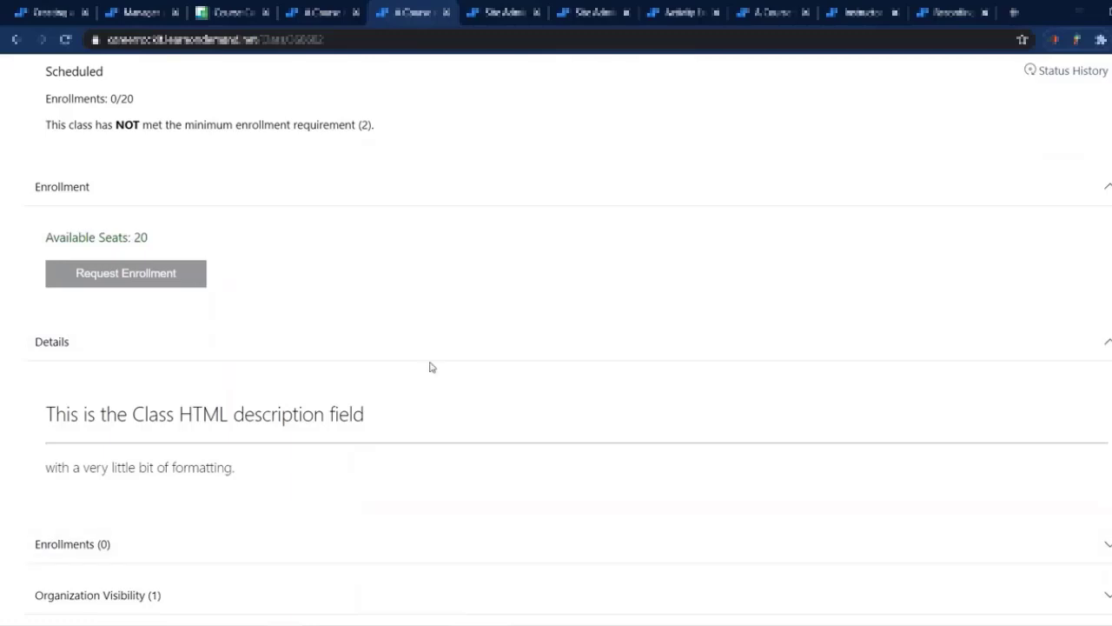
scroll(56, 376, down, 3)
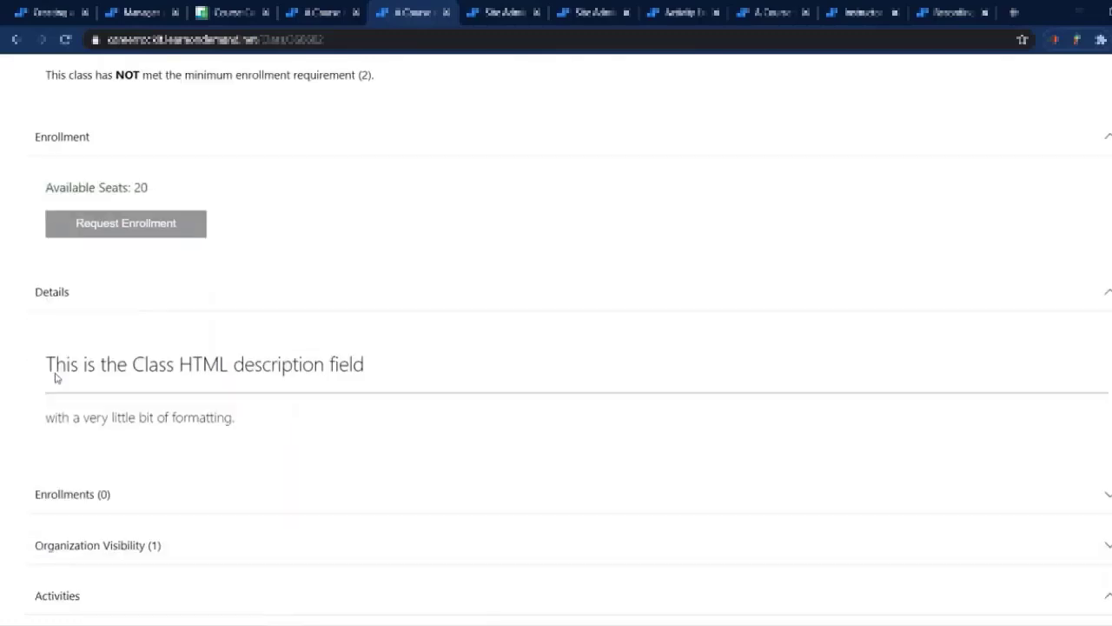
scroll(90, 440, down, 3)
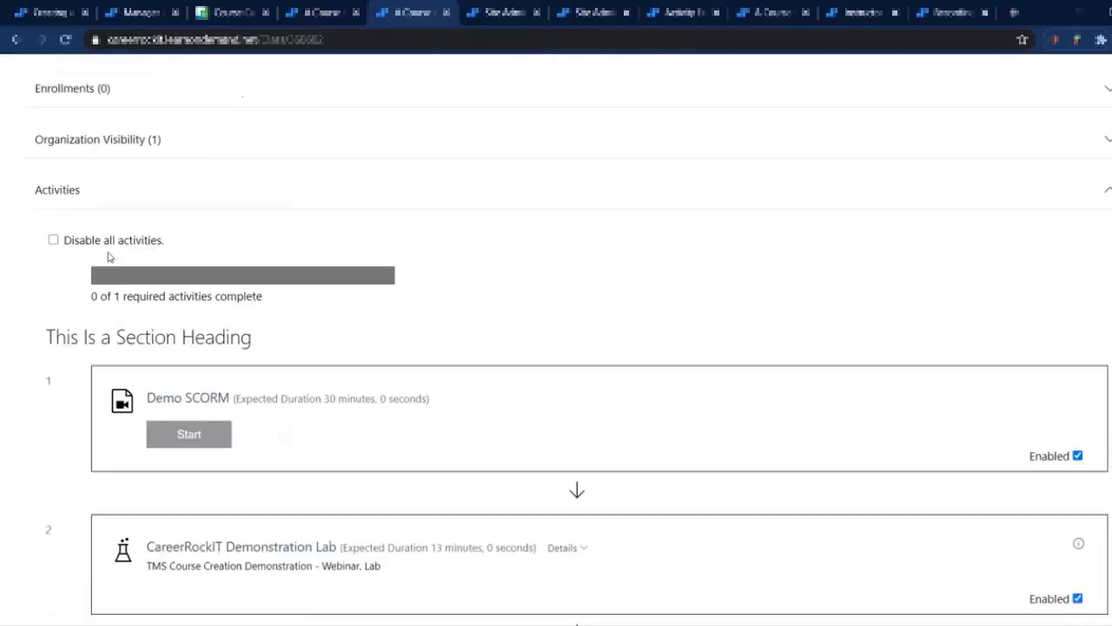
click(109, 205)
click(84, 247)
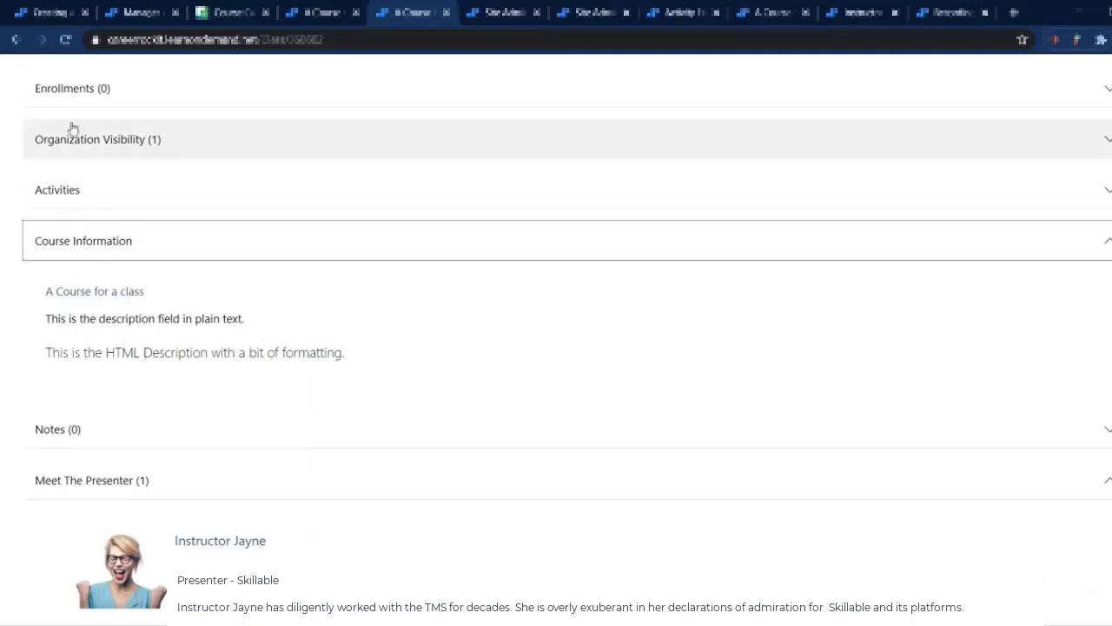
Step: Return to the Creating a Course edit form and examine Search Keywords, Profile Image URL and the remaining basic information fields
click(43, 12)
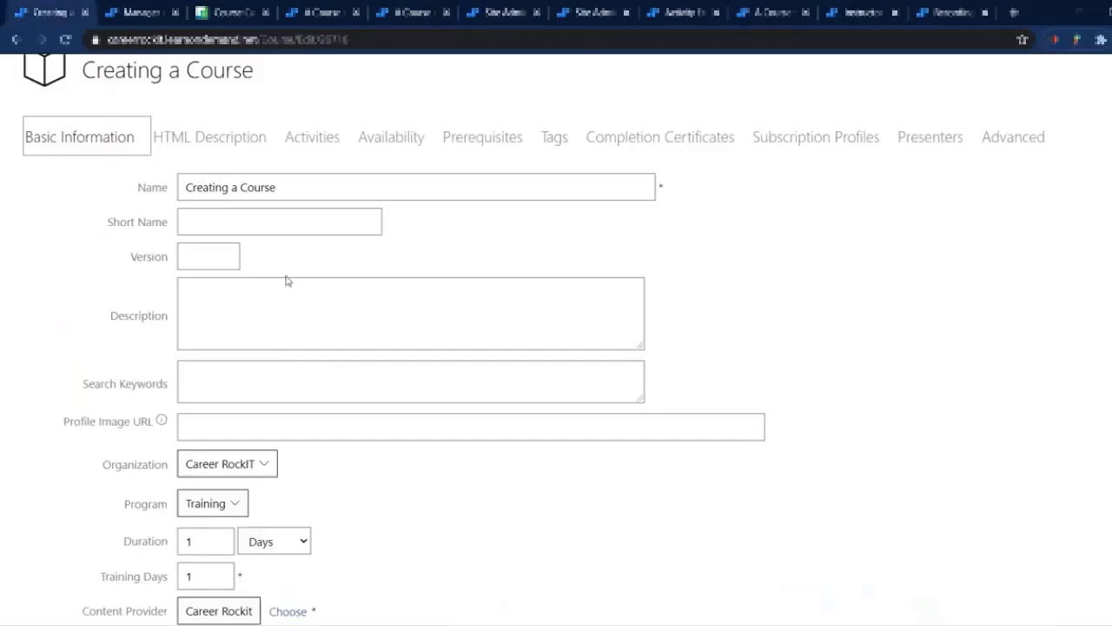
scroll(284, 283, down, 2)
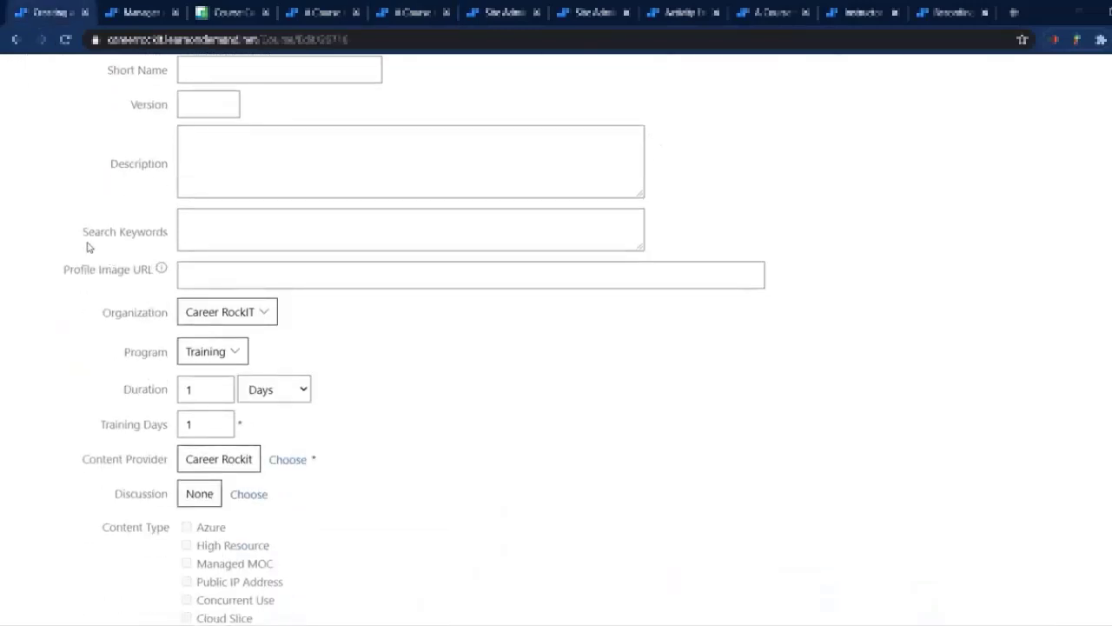
drag(82, 233, 171, 238)
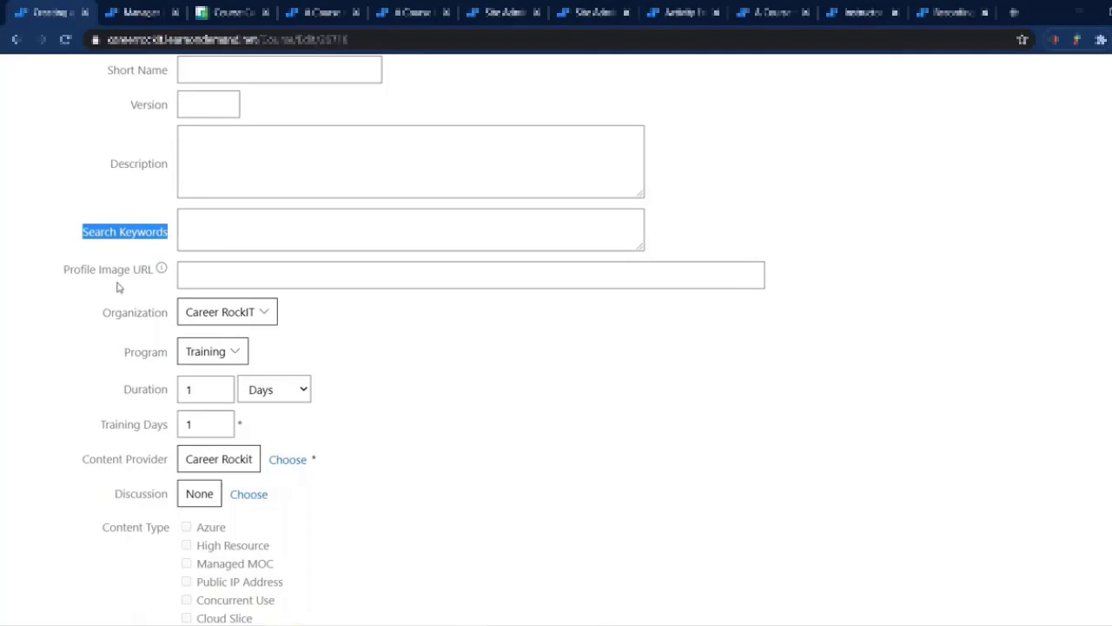
click(57, 280)
drag(56, 279, 154, 285)
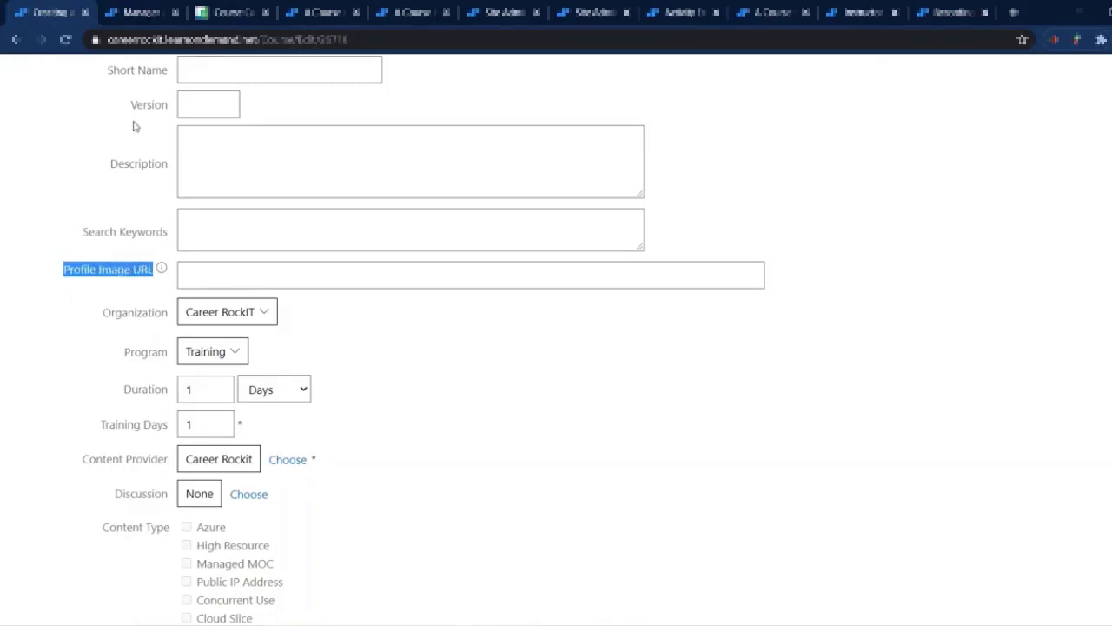
click(222, 15)
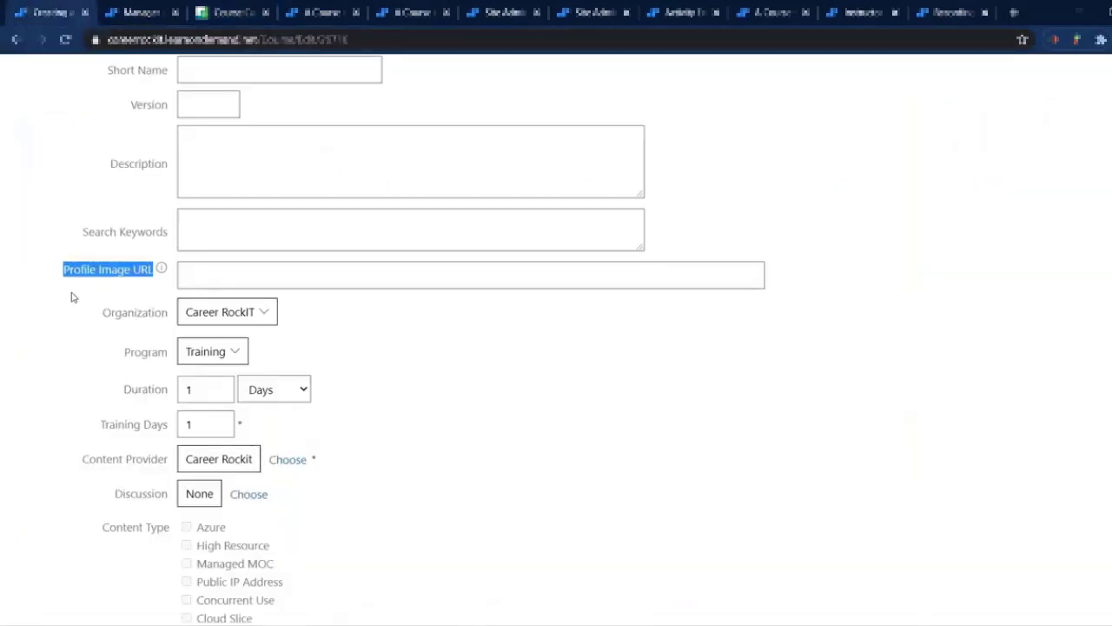
click(51, 270)
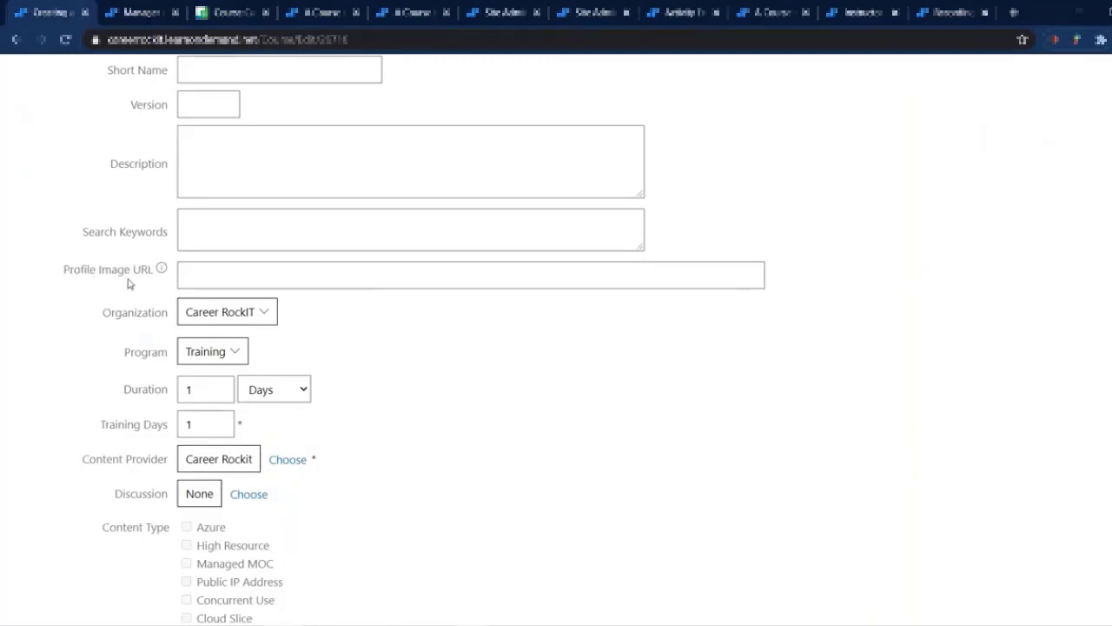
click(205, 271)
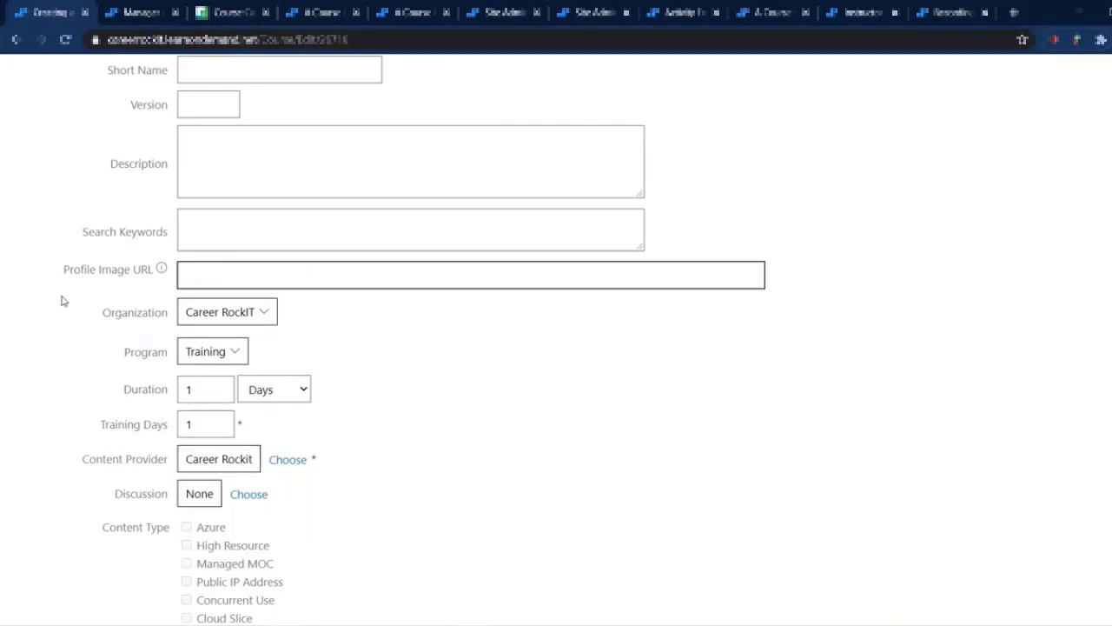
scroll(61, 301, down, 2)
scroll(61, 301, down, 2)
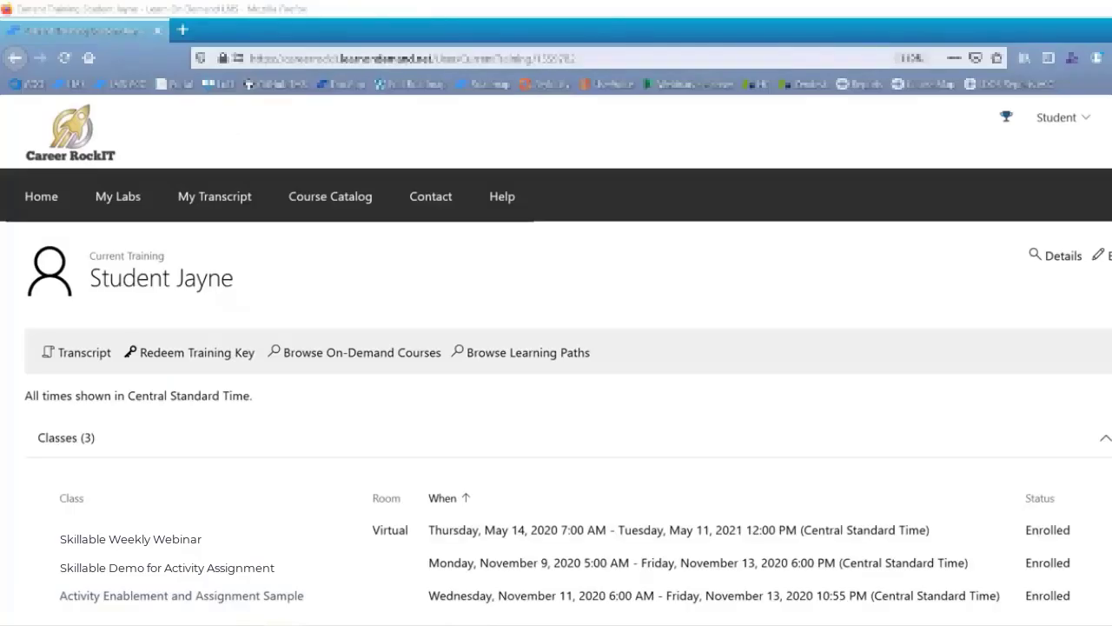
Step: Open the student's Skillable Weekly Webinar enrollment from the current training page and examine its discussion board's topics and post form
click(1089, 579)
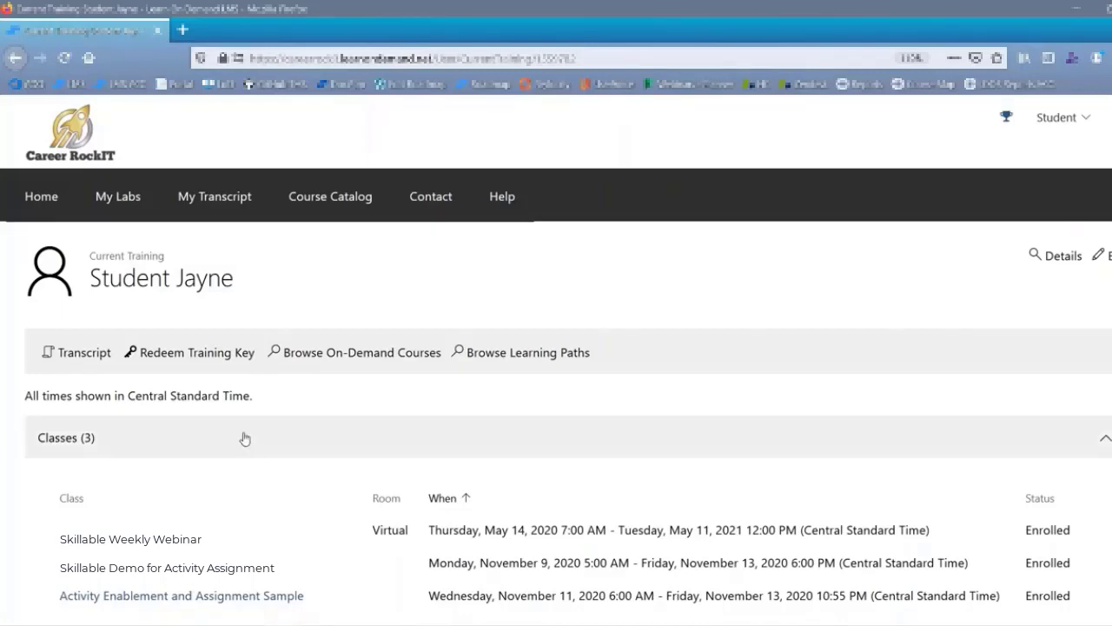
scroll(246, 439, down, 1)
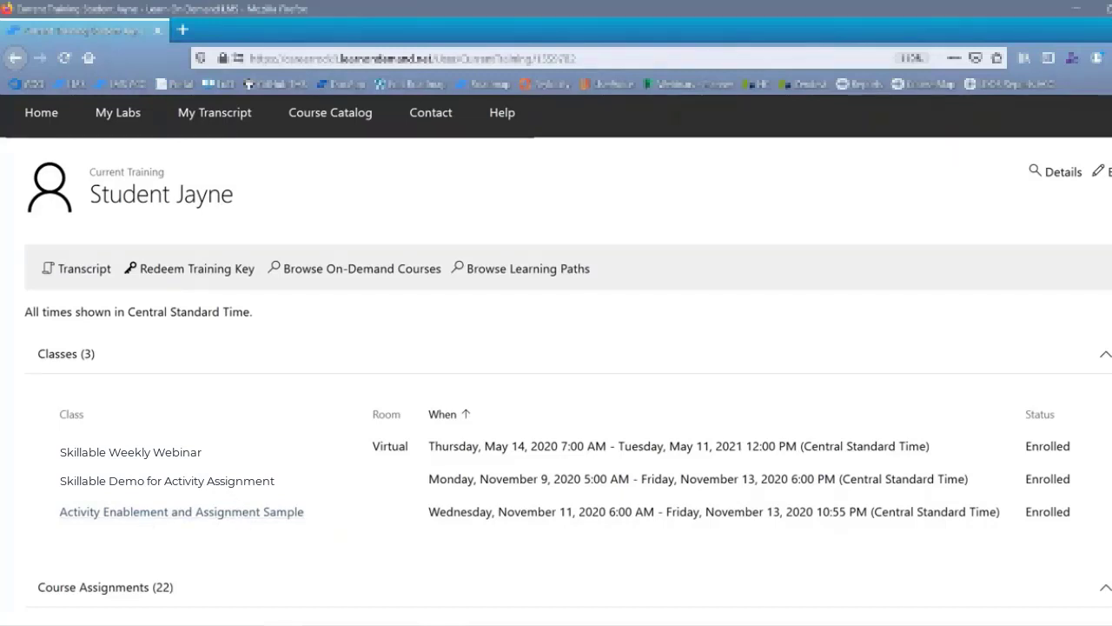
click(182, 512)
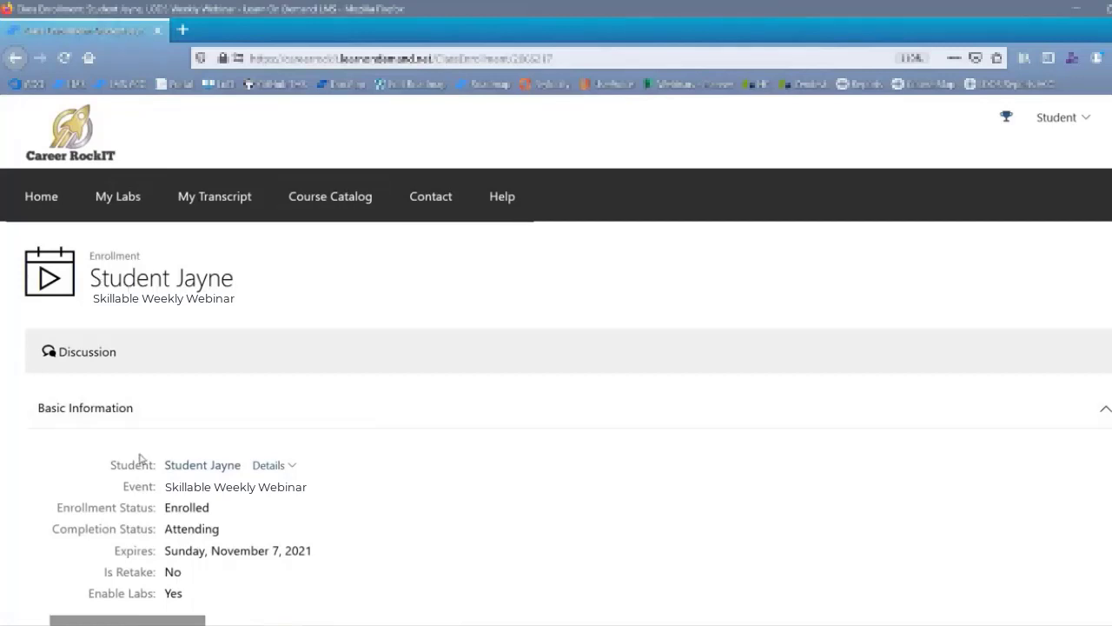
click(109, 358)
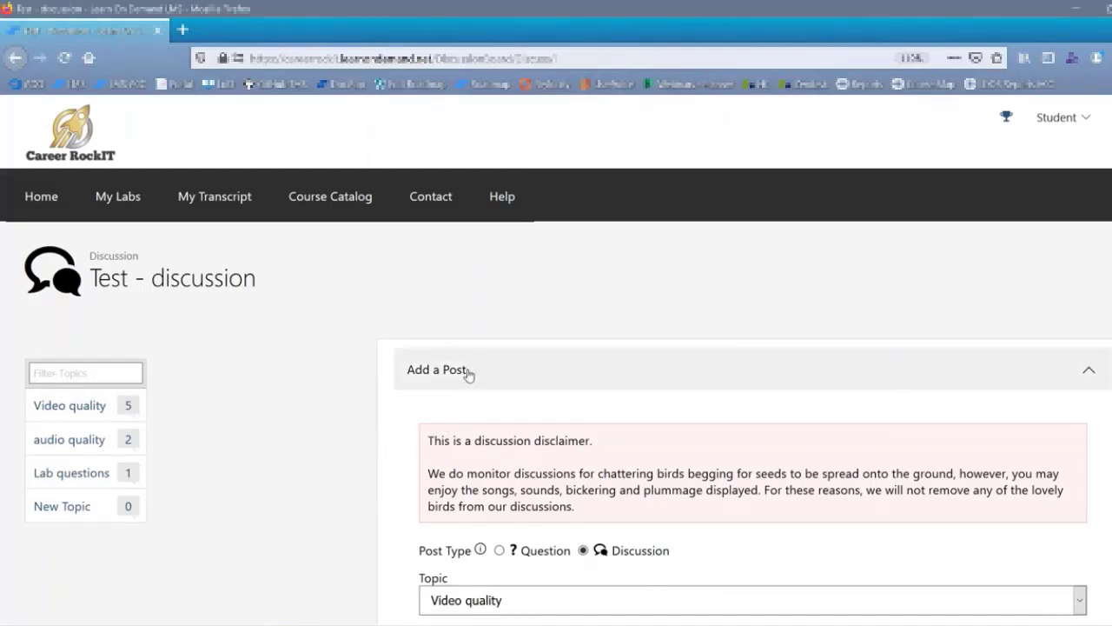
scroll(325, 485, down, 3)
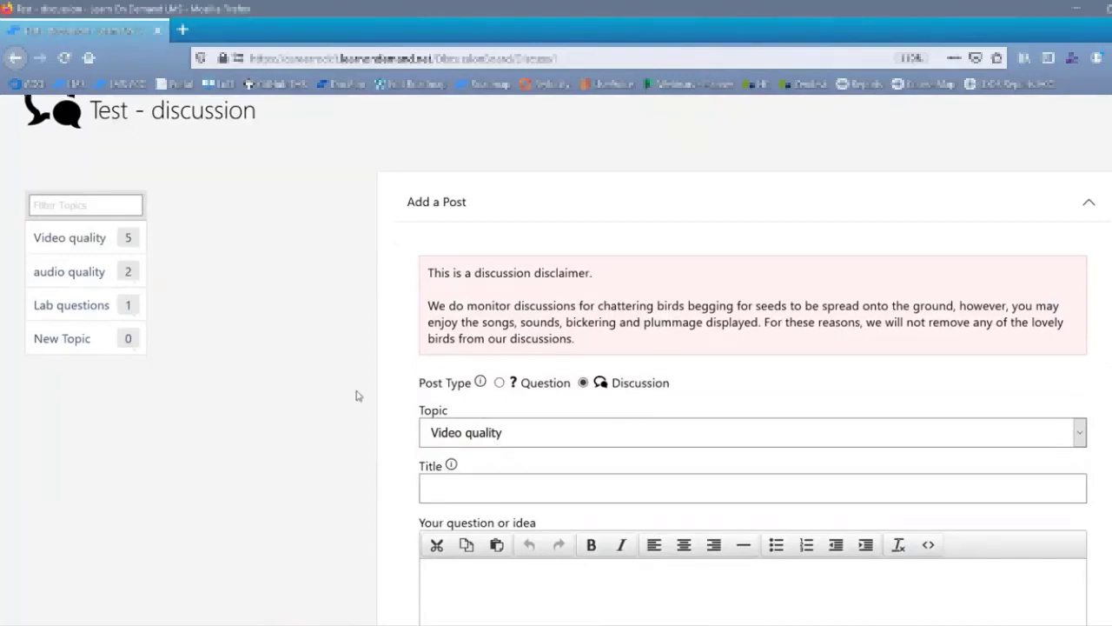
scroll(296, 313, up, 3)
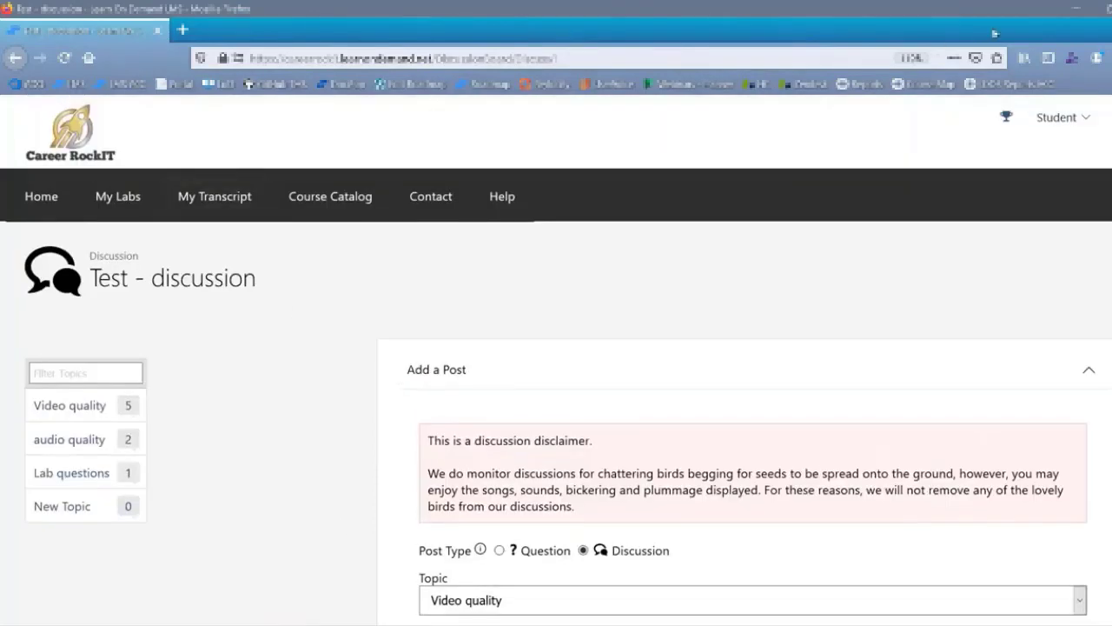
click(106, 145)
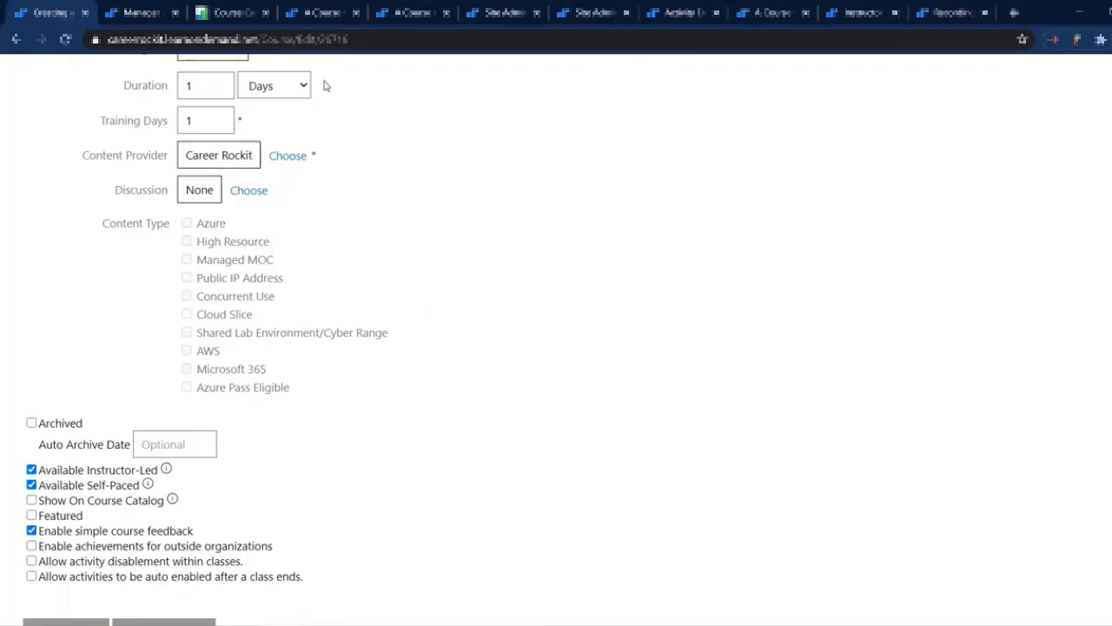
Step: From the manager's Site Administration page, start a new course custom field named Custom Field with the tool tip "Hover here"
click(498, 15)
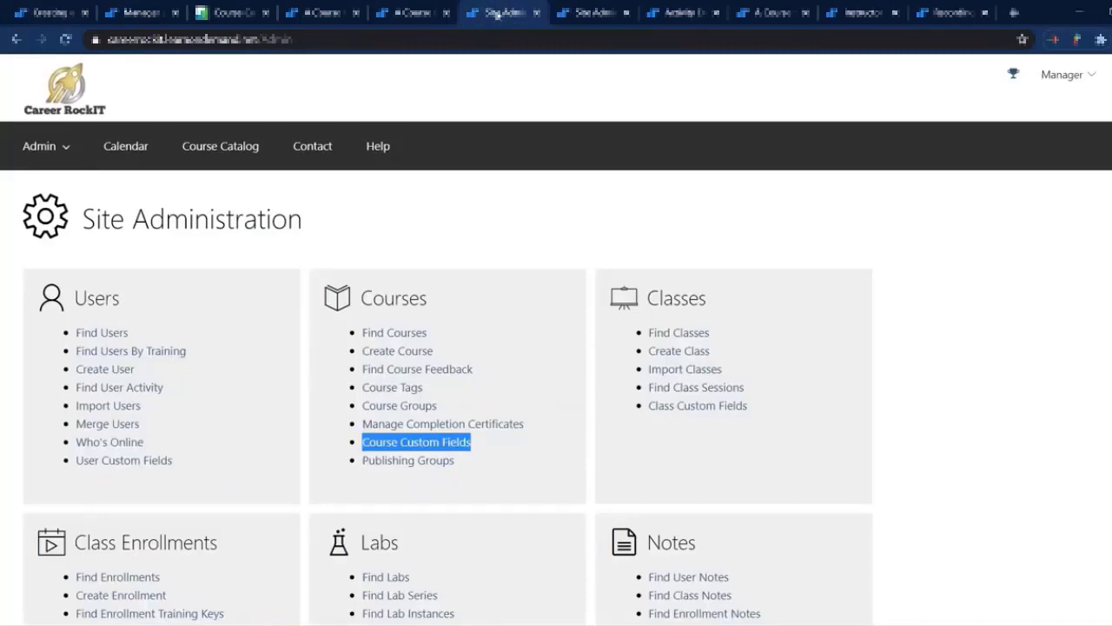
click(415, 447)
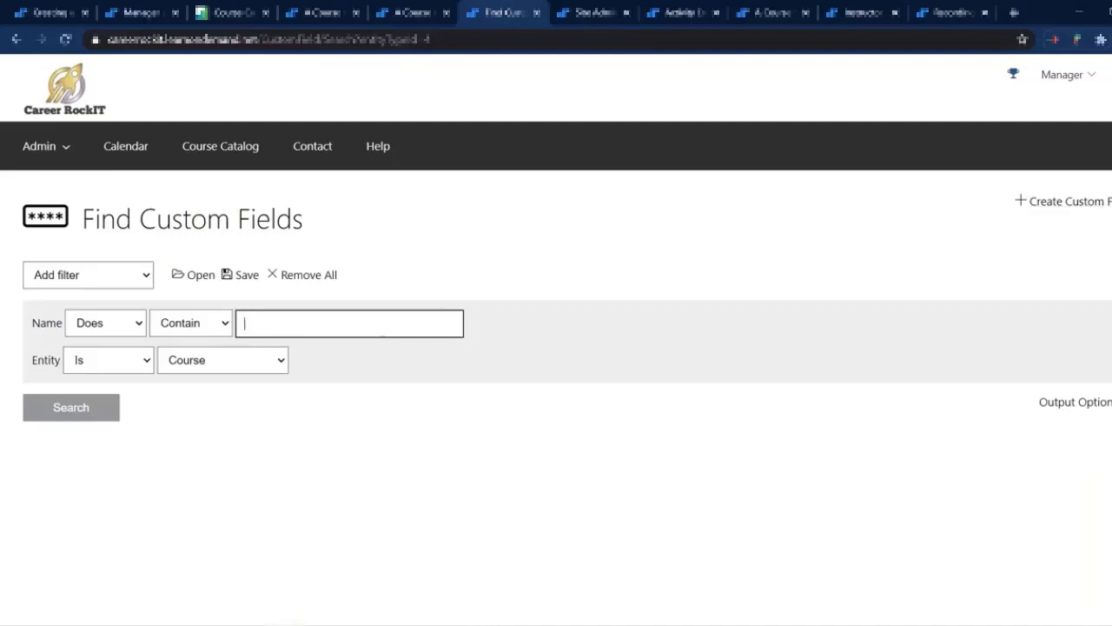
click(1097, 209)
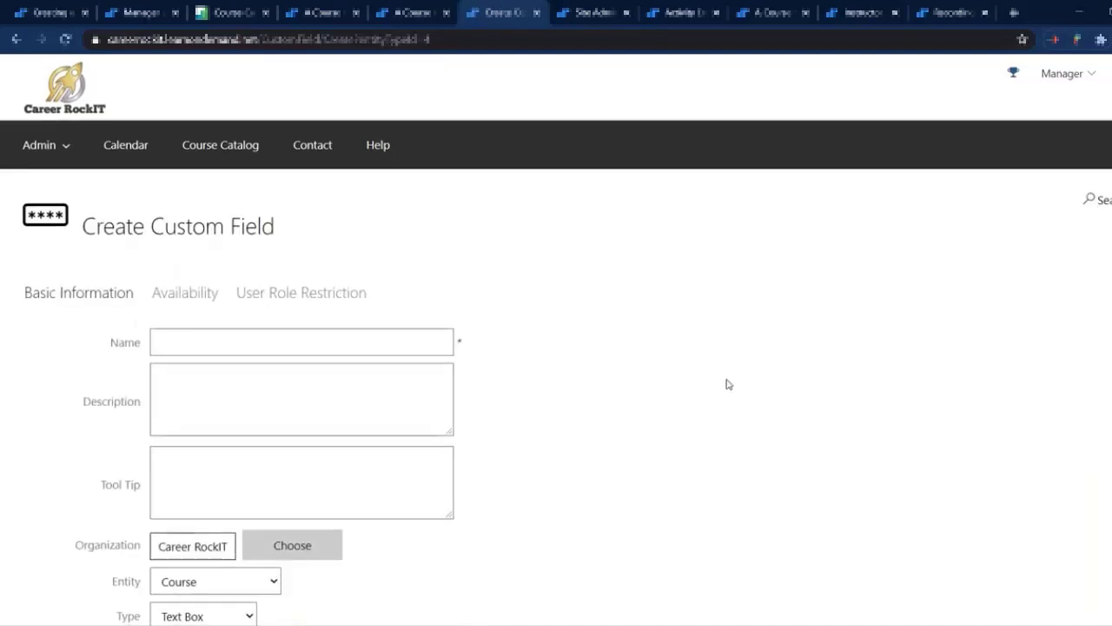
scroll(727, 382, down, 2)
click(163, 199)
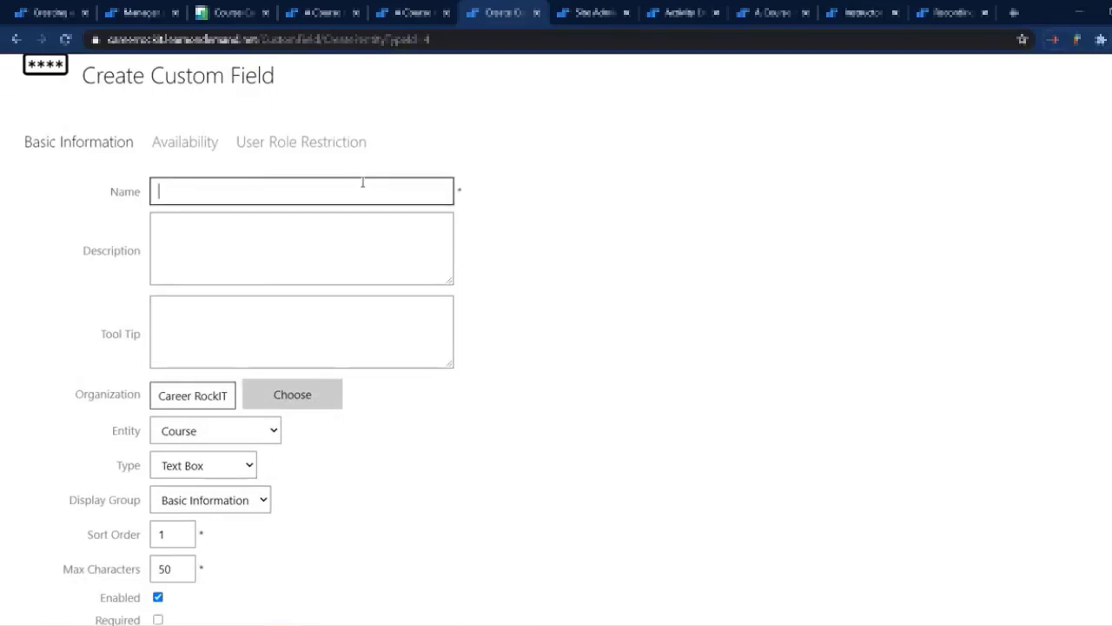
text(Custom Field)
click(190, 246)
click(180, 329)
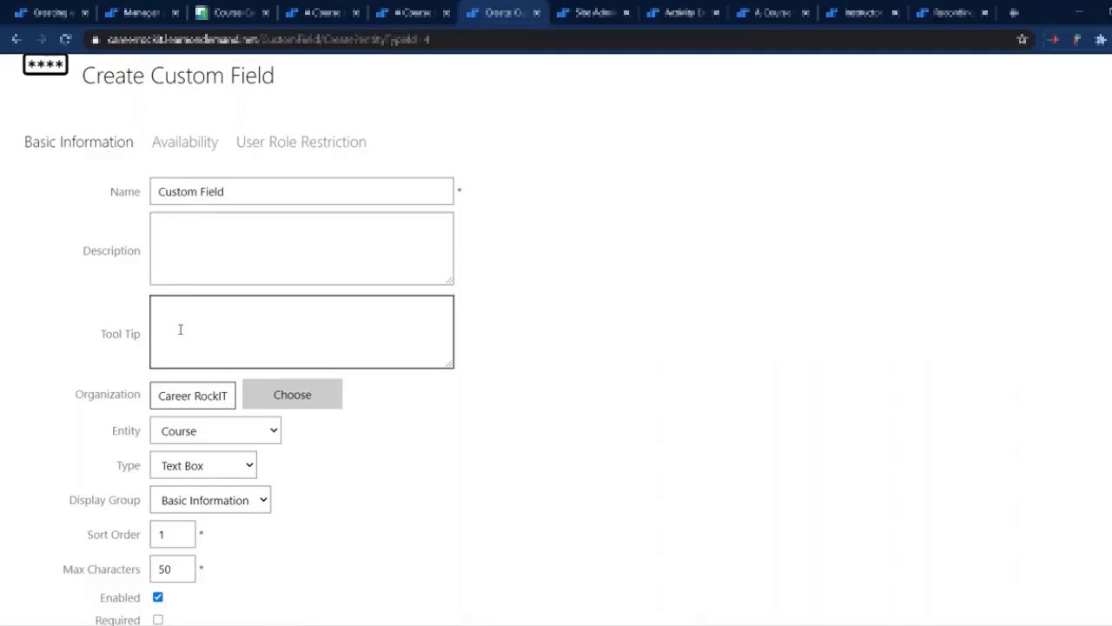
text(Hover here)
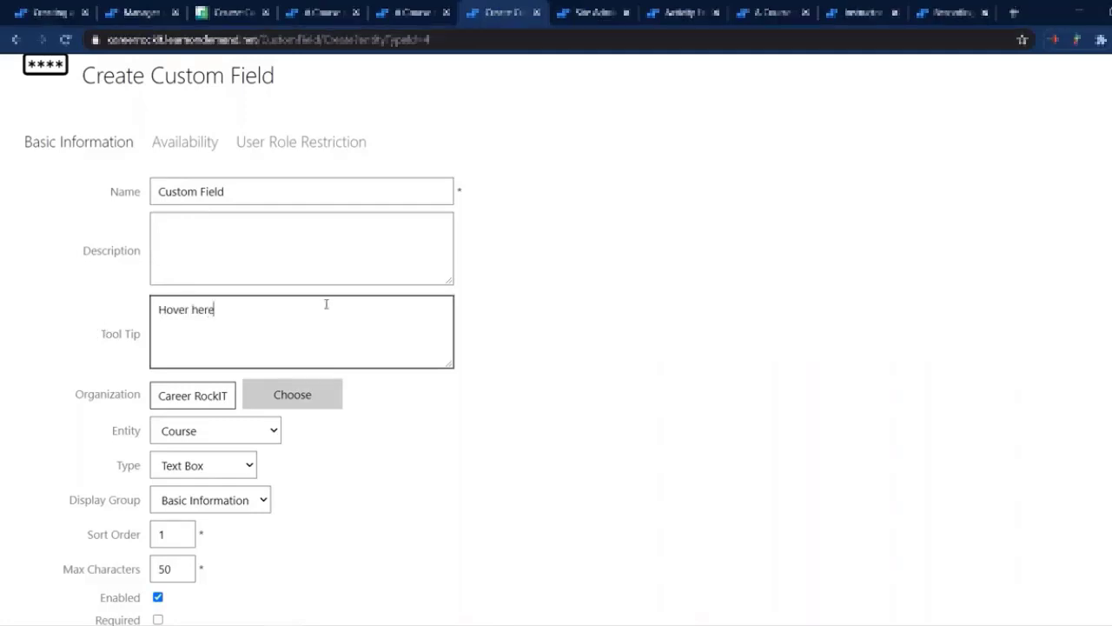
Step: Check the available Entity choices for the custom field and set its type to Checkbox
scroll(103, 395, down, 2)
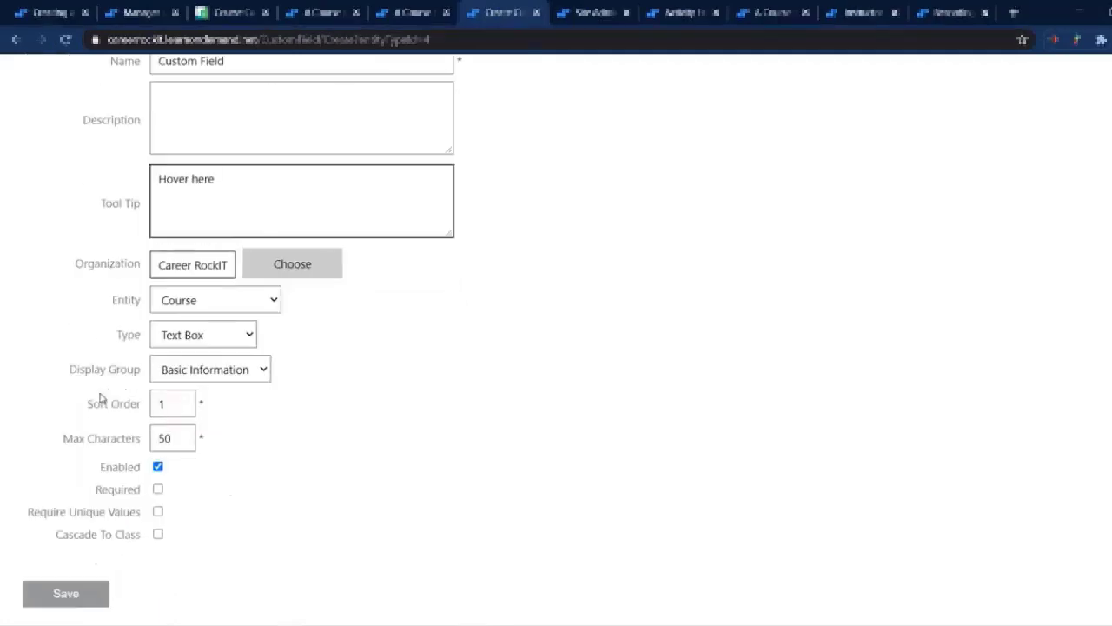
click(277, 286)
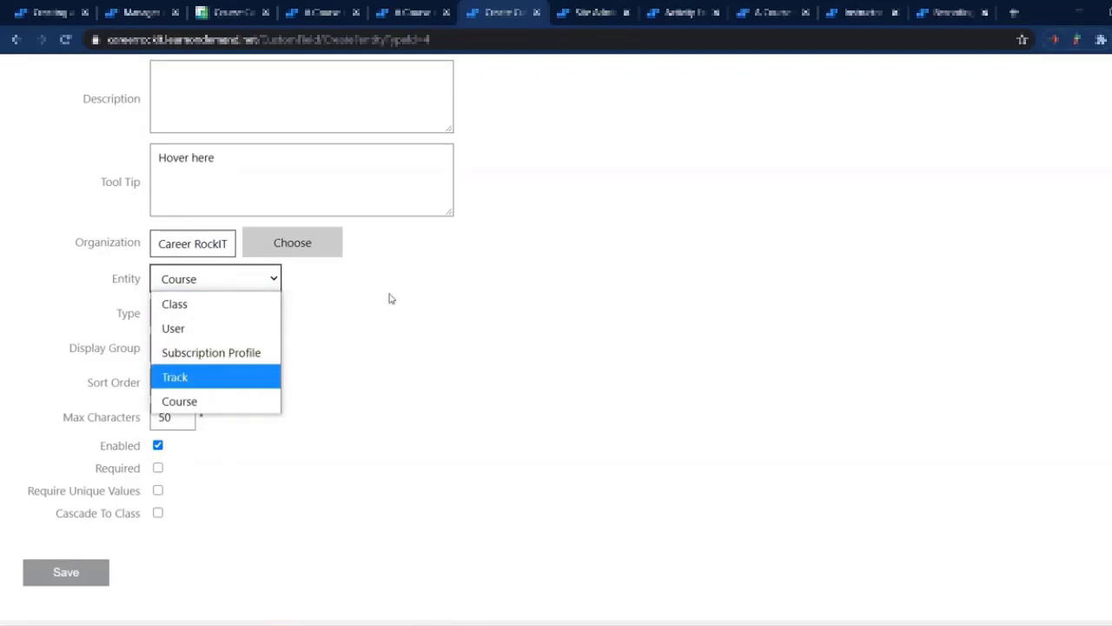
click(248, 316)
click(247, 315)
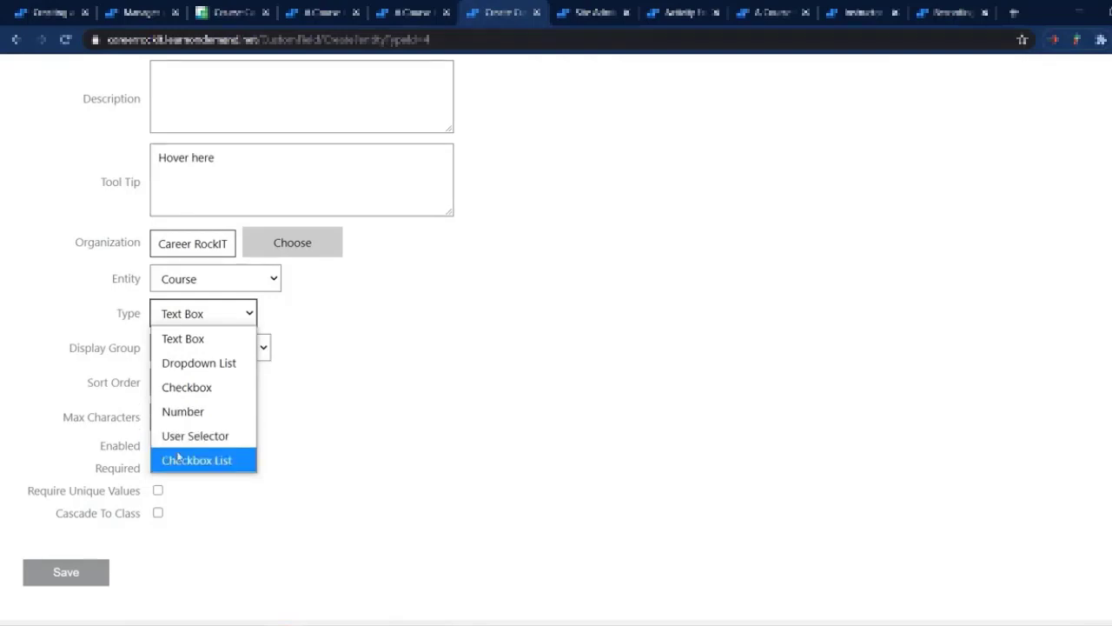
click(347, 361)
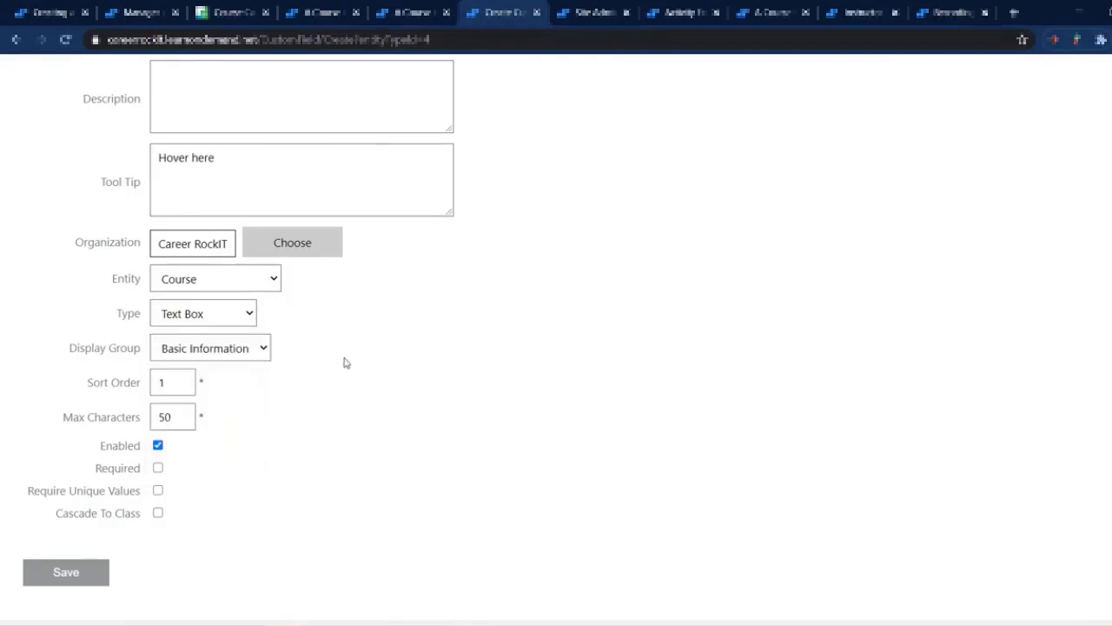
click(252, 315)
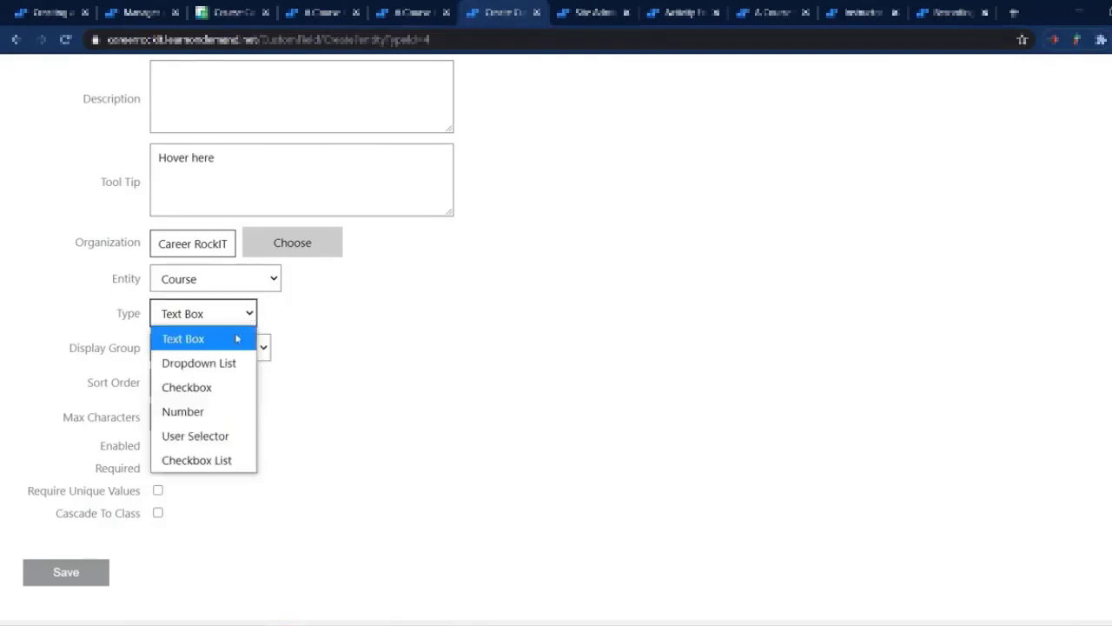
click(225, 388)
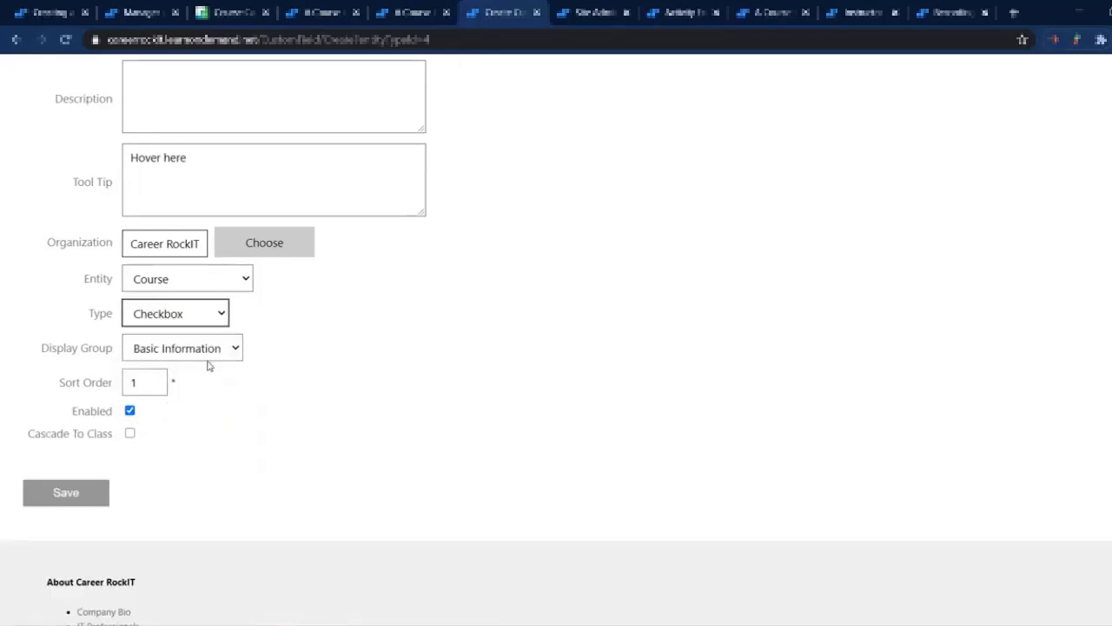
Step: Check the Display Group options, compare them with the basic information of the Creating a Course edit form, and return to the custom field
click(214, 352)
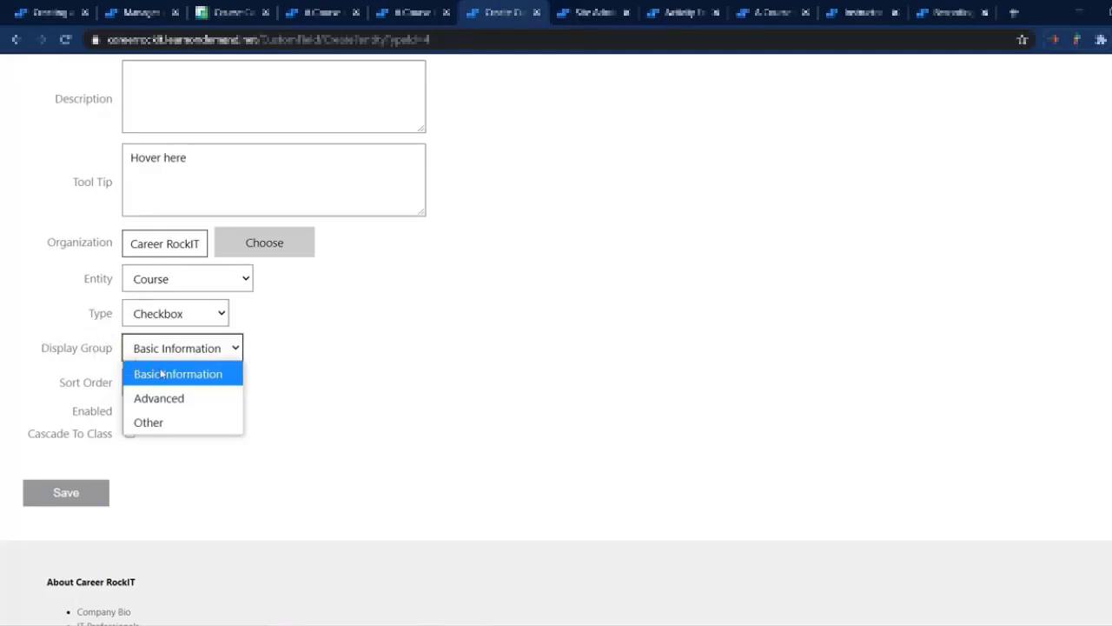
click(48, 12)
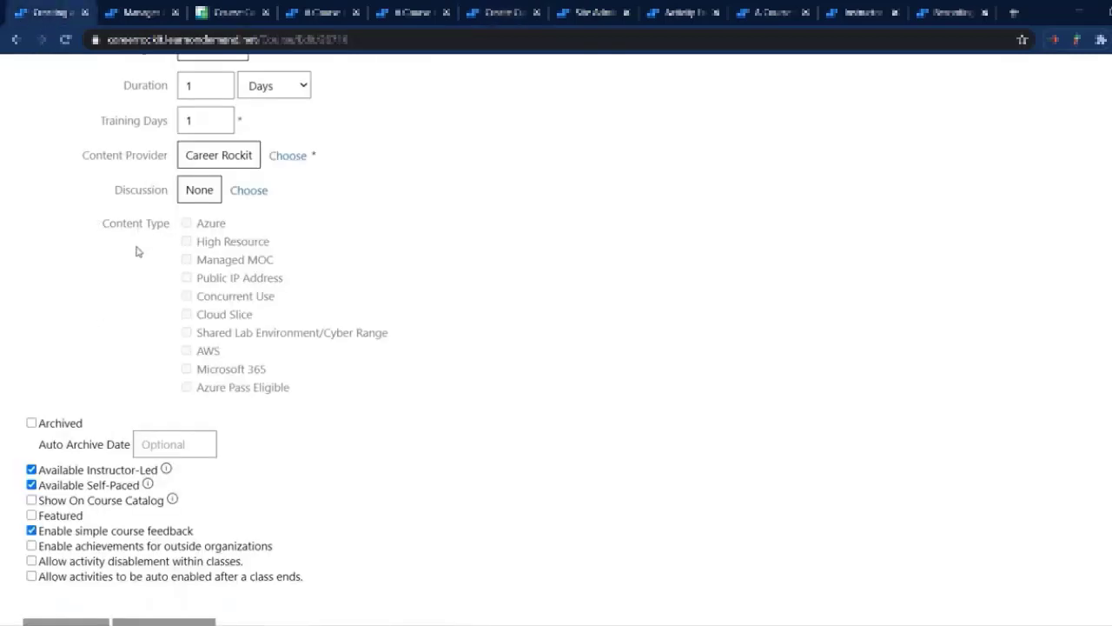
scroll(136, 249, up, 2)
scroll(136, 250, up, 4)
scroll(133, 261, down, 3)
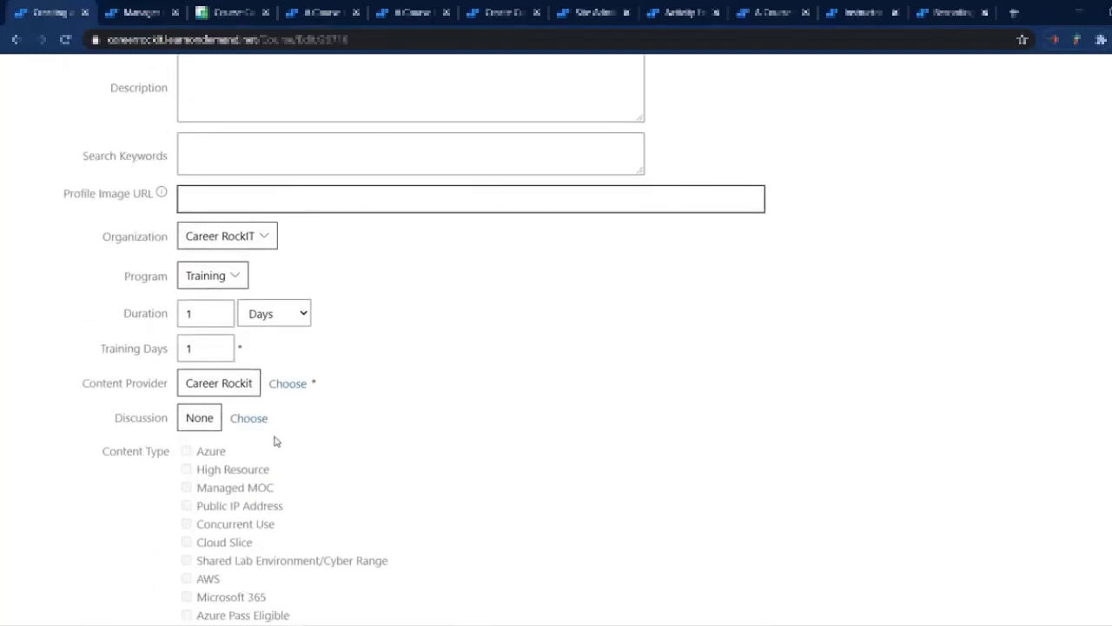
scroll(276, 434, down, 1)
scroll(276, 430, down, 1)
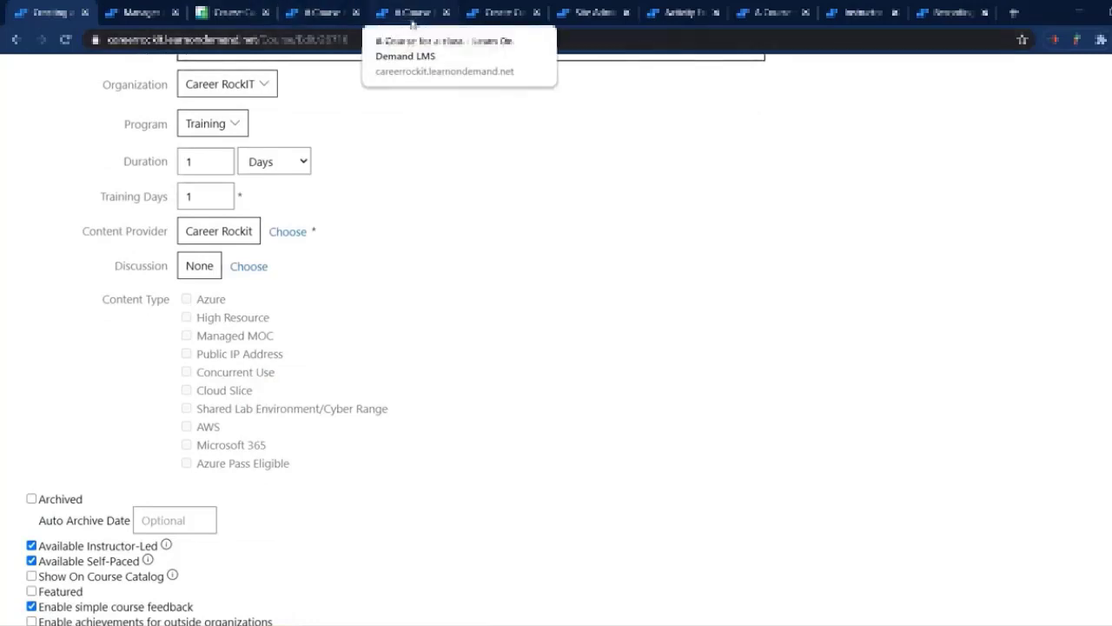
click(474, 26)
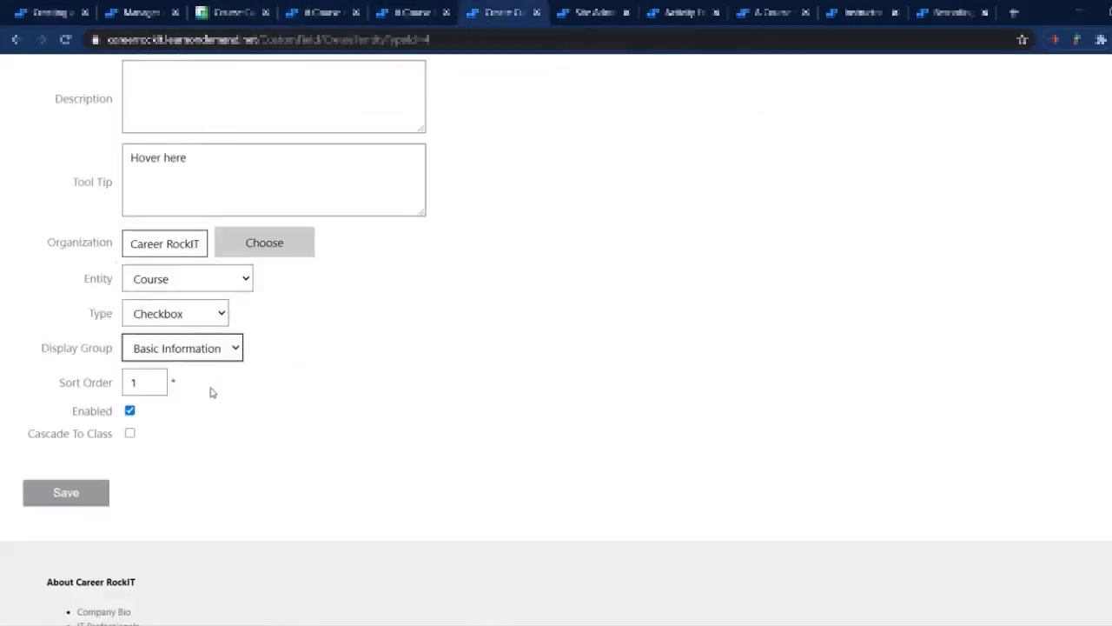
Step: Set the custom field's display group to Other and name the group Custom Fields
drag(142, 382, 126, 380)
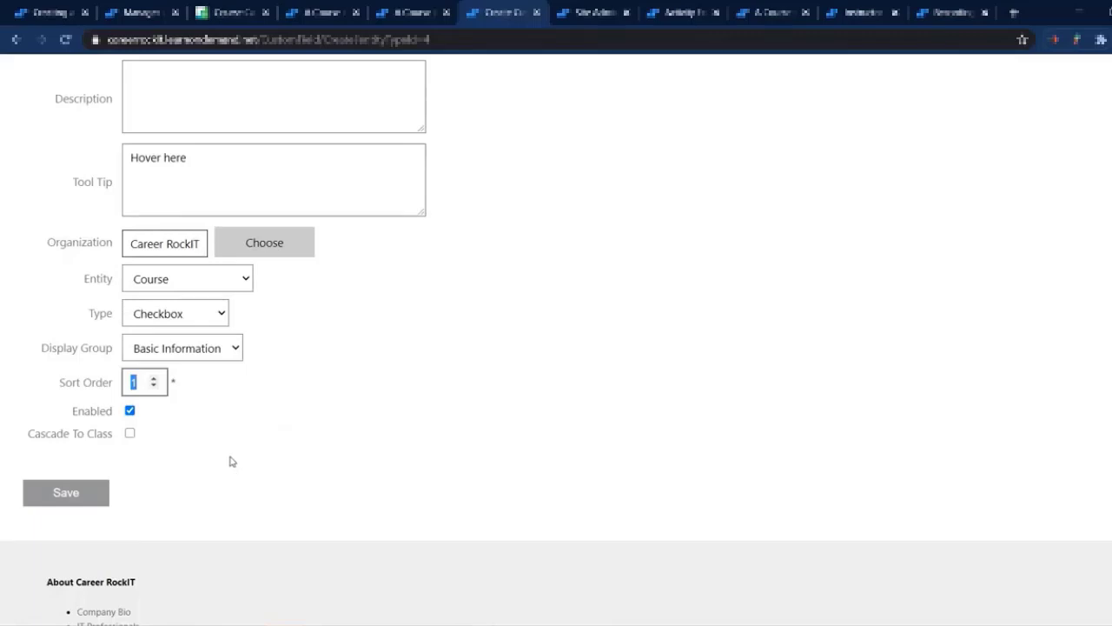
click(234, 348)
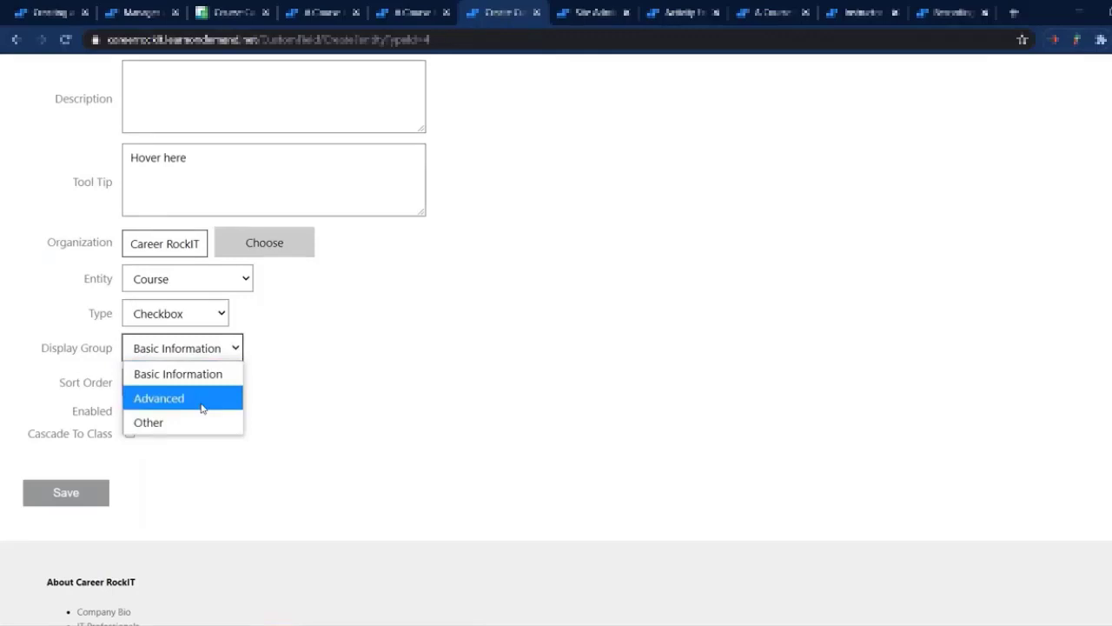
click(162, 423)
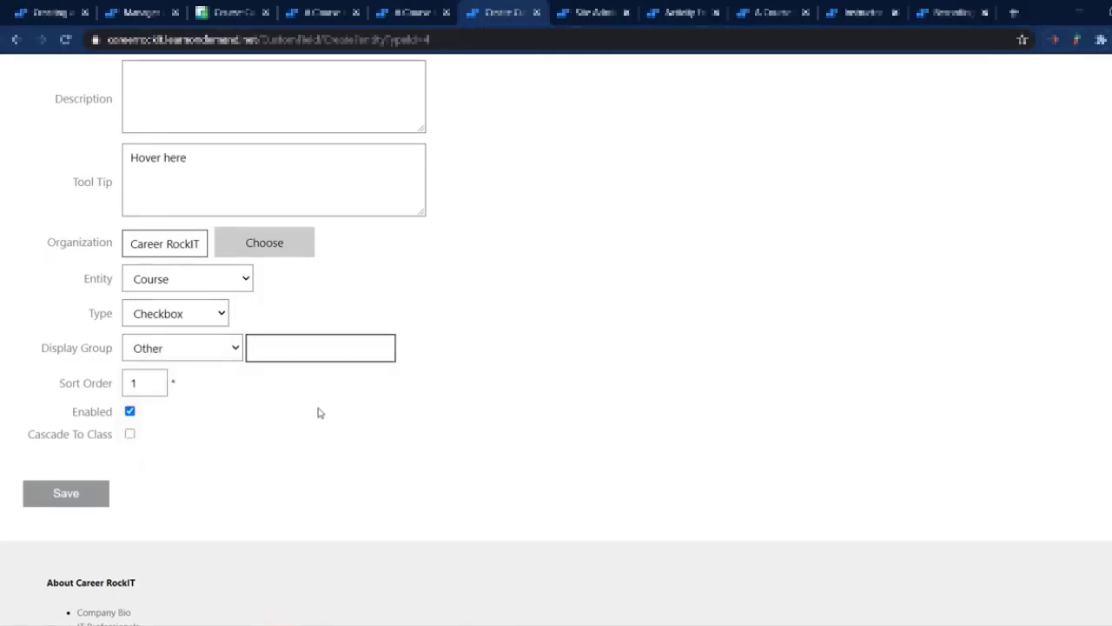
text(Custom Fields)
click(225, 429)
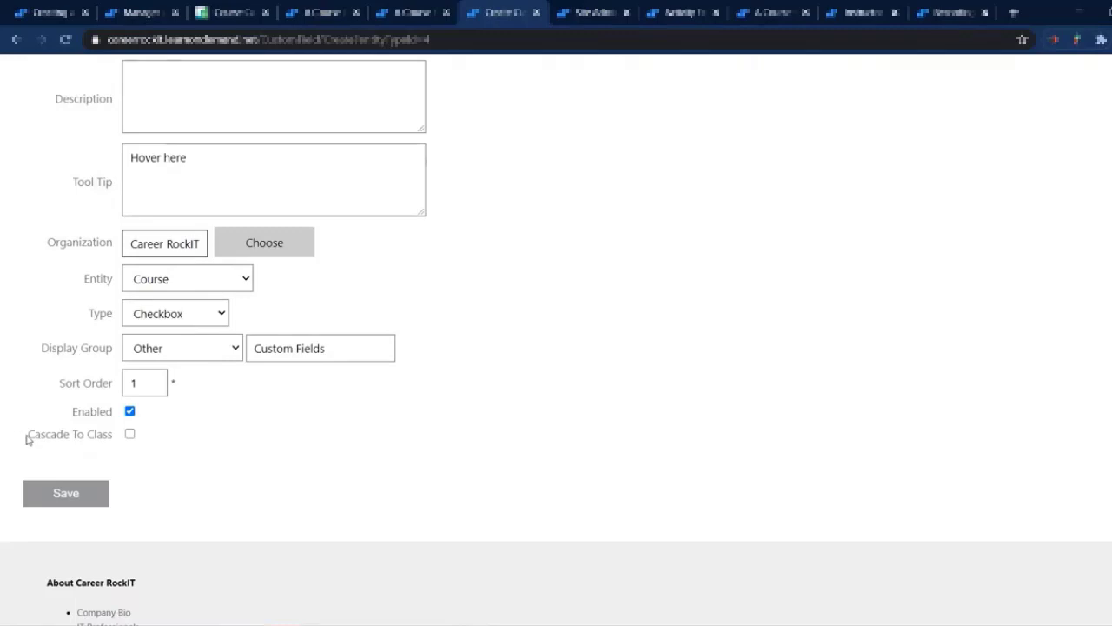
Step: Review the custom field's Cascade To Class, Availability and User Role Restriction settings, and save the field
drag(28, 437, 116, 439)
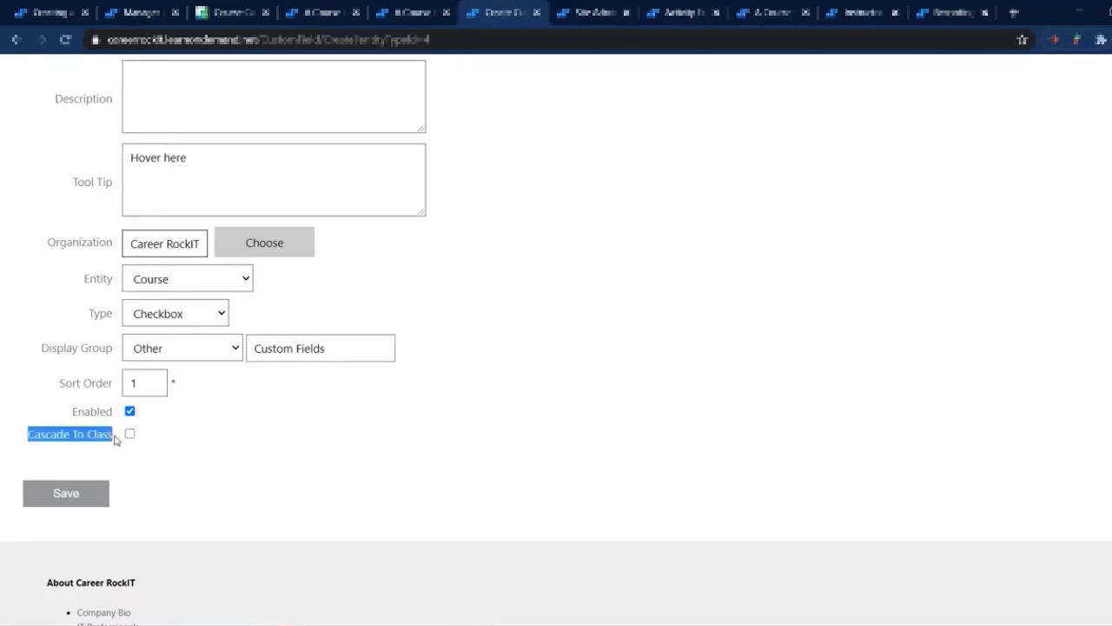
click(181, 433)
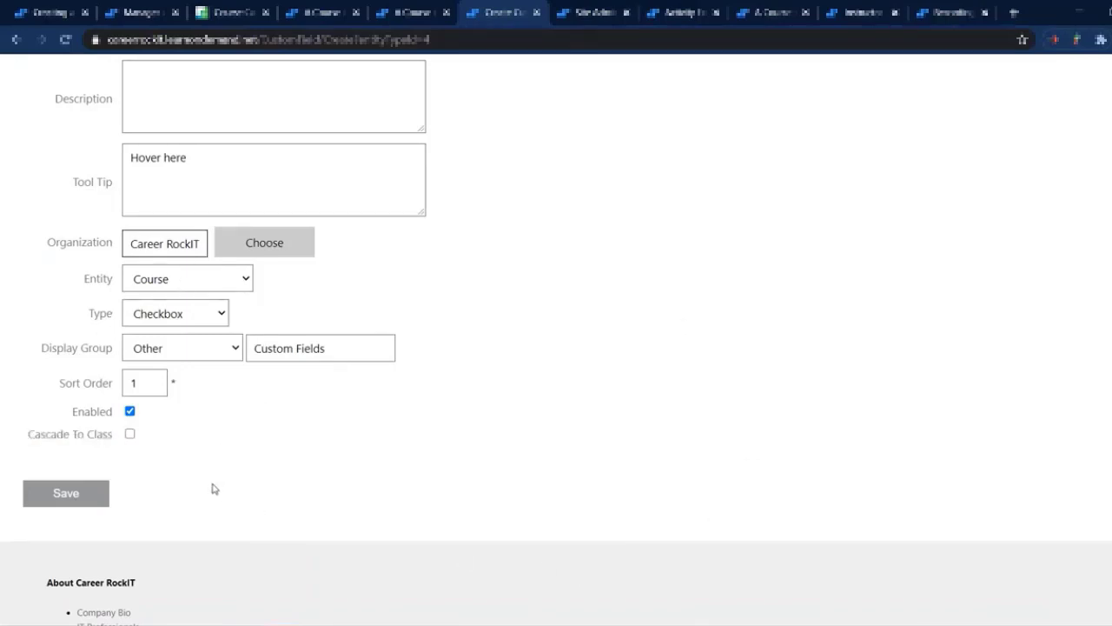
scroll(212, 487, up, 3)
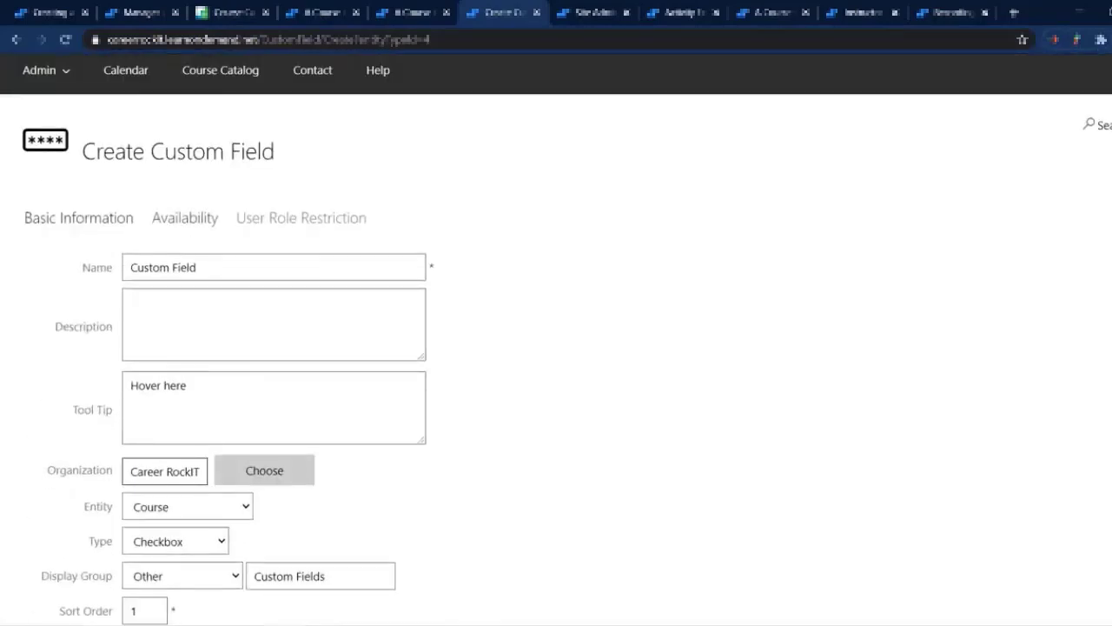
click(185, 218)
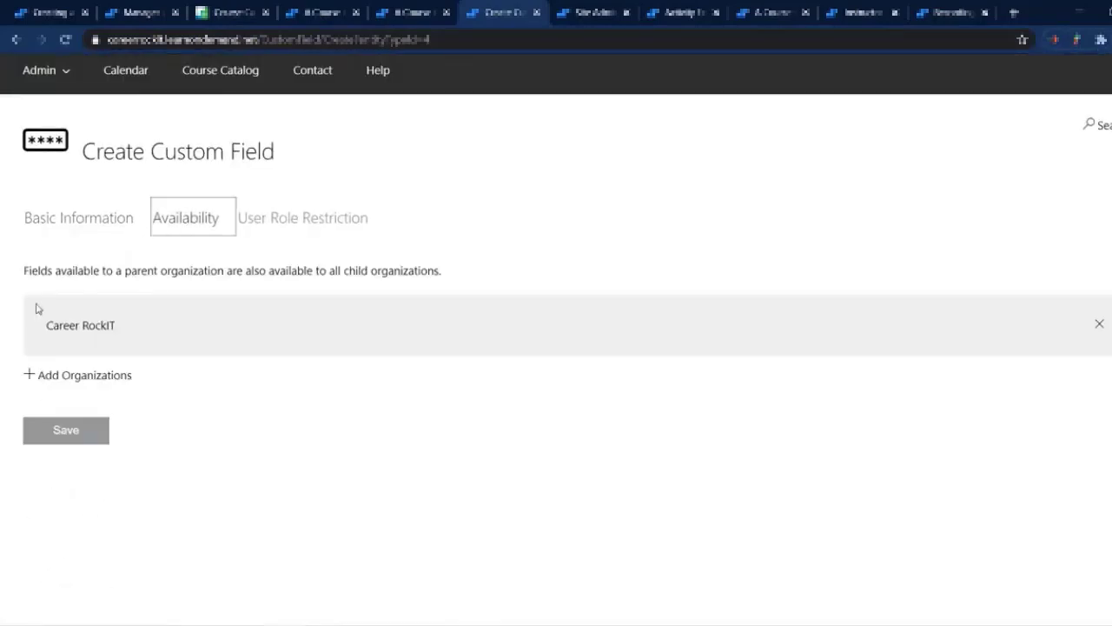
click(310, 230)
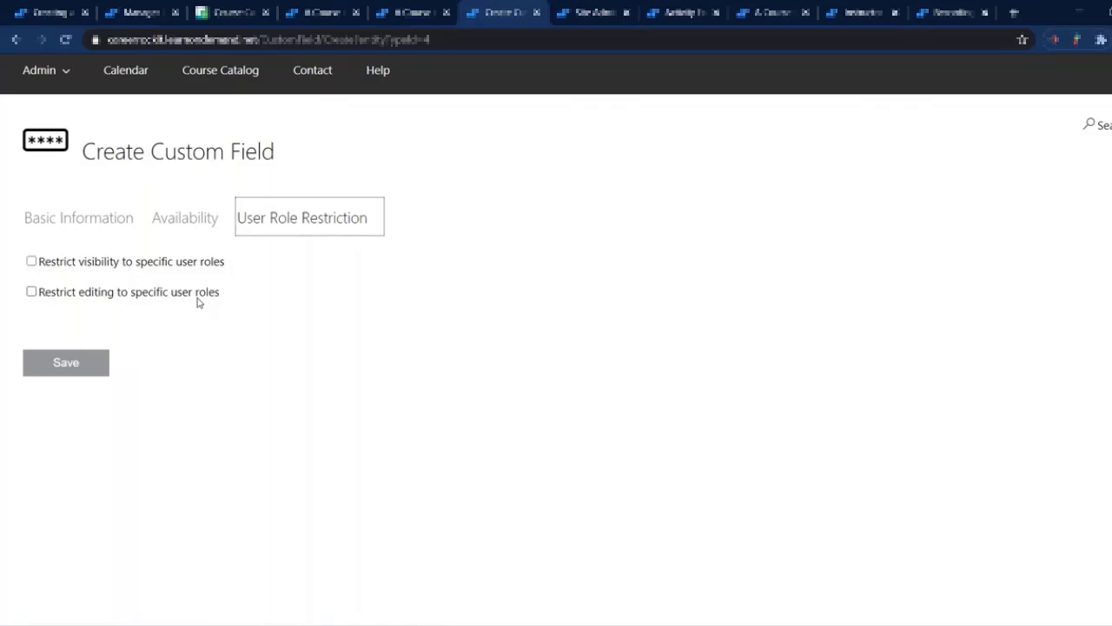
click(86, 366)
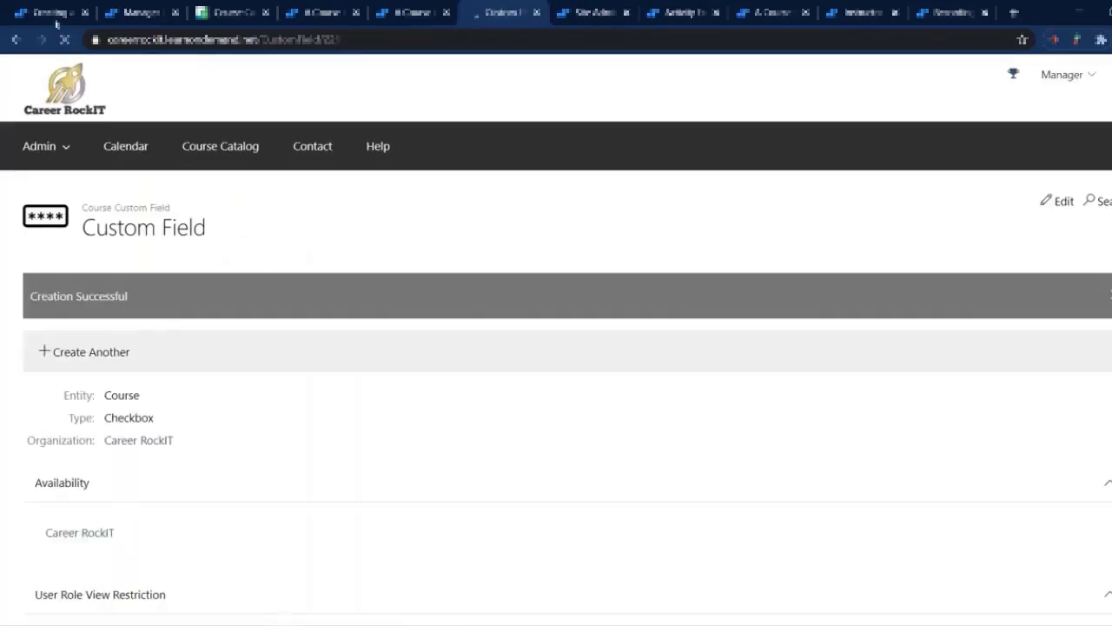
Step: Return to the Creating a Course edit form and reload it to bring in the new Custom Fields section
click(50, 12)
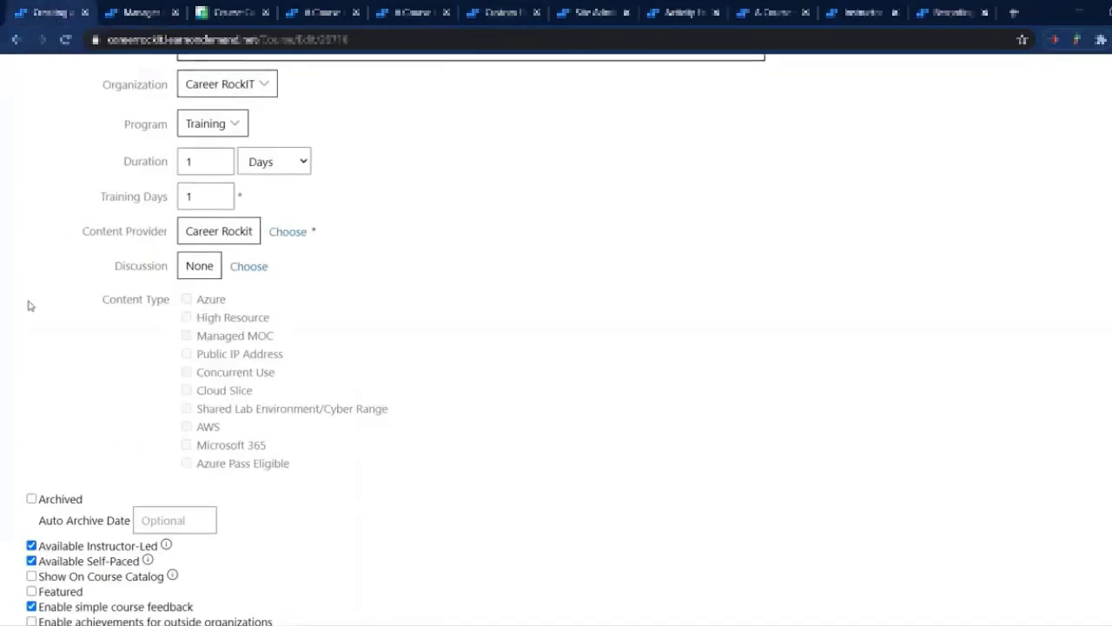
scroll(29, 305, up, 6)
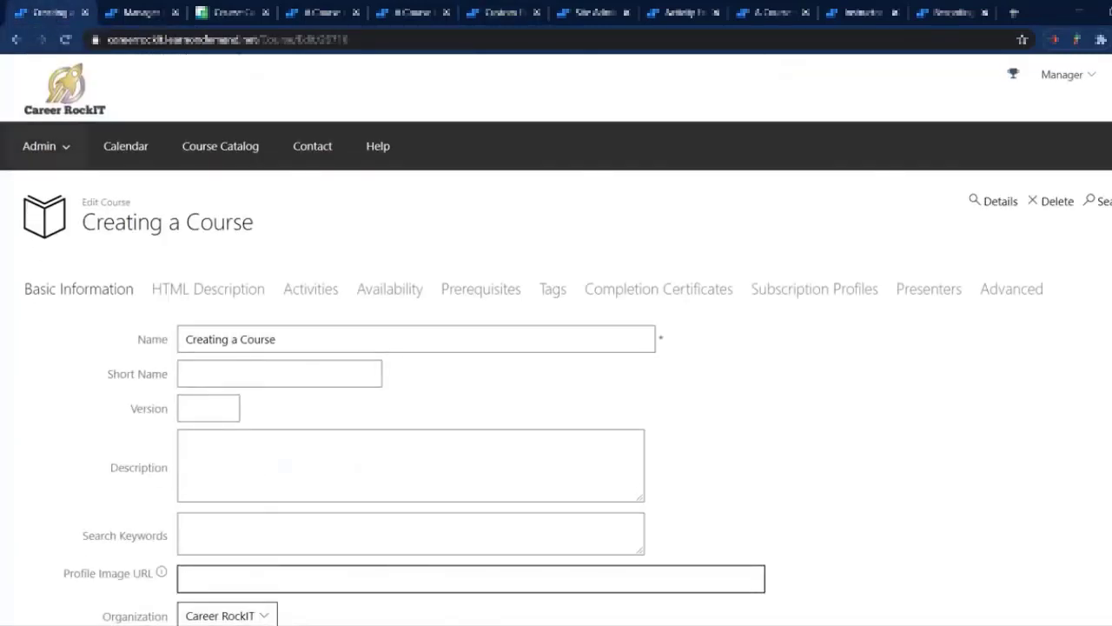
drag(290, 333, 174, 360)
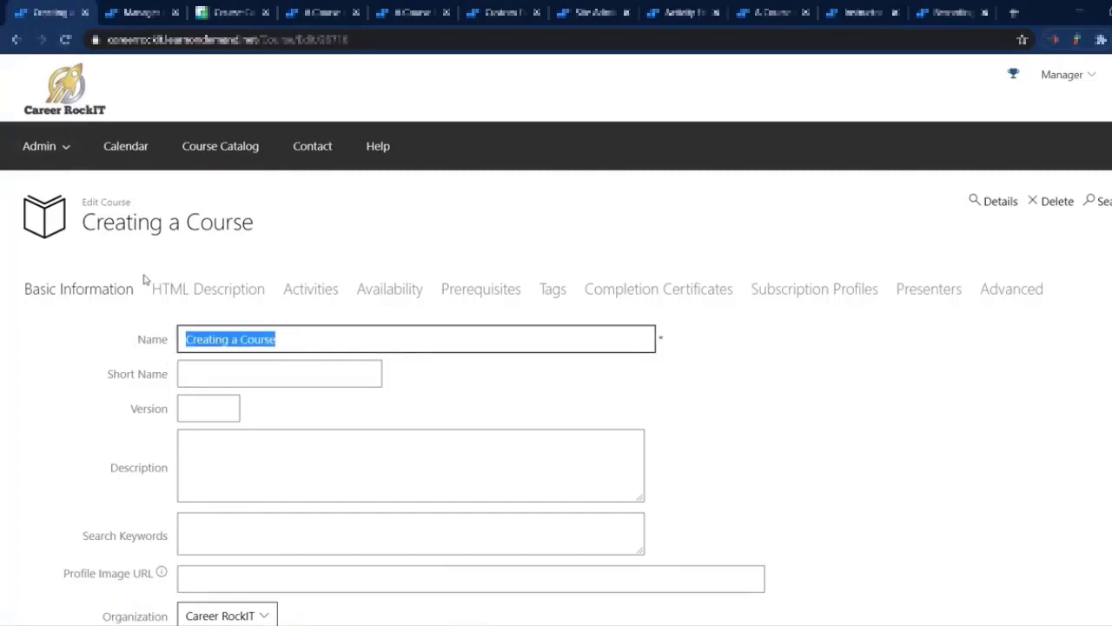
click(66, 39)
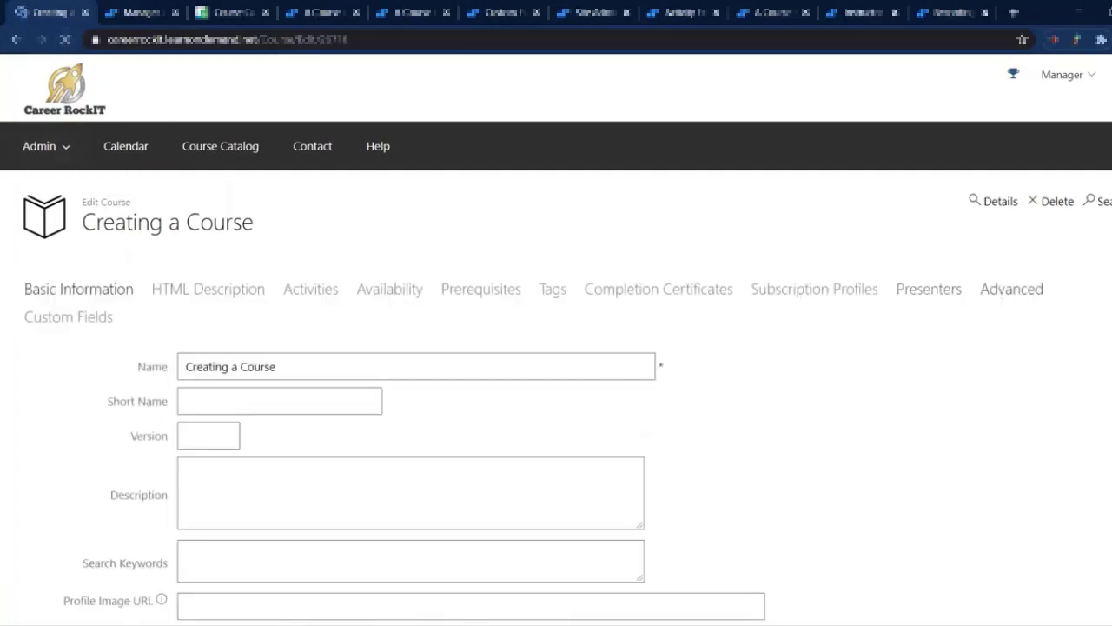
drag(160, 261, 113, 288)
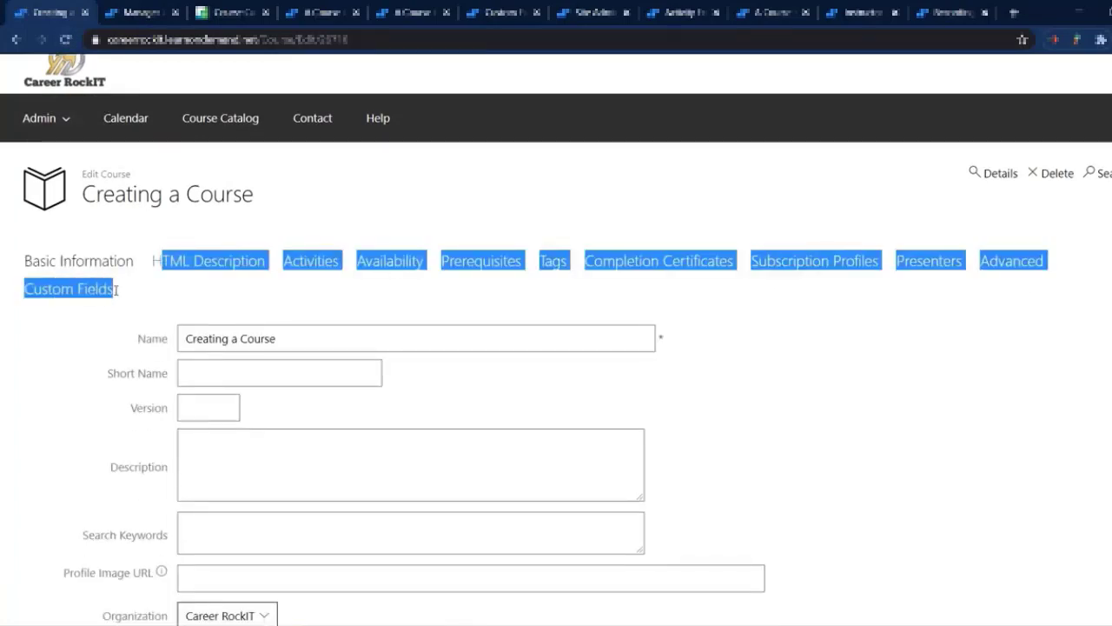
Step: Enable the Custom Field checkbox in the course's Custom Fields section and look back over the basic information
click(214, 313)
click(92, 290)
mouse_move(156, 336)
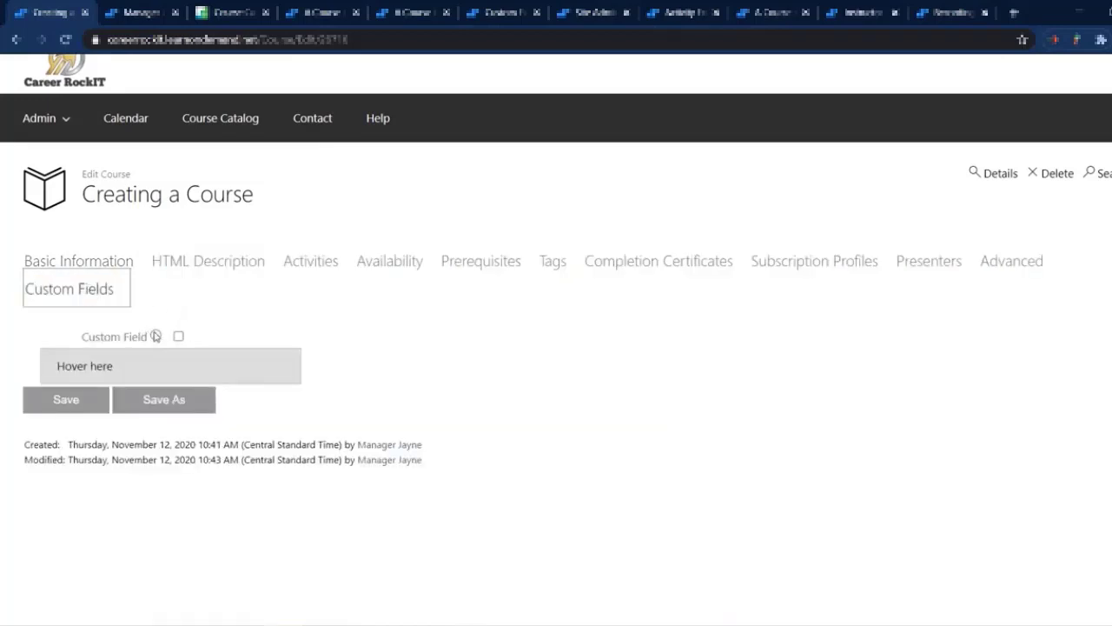
click(178, 335)
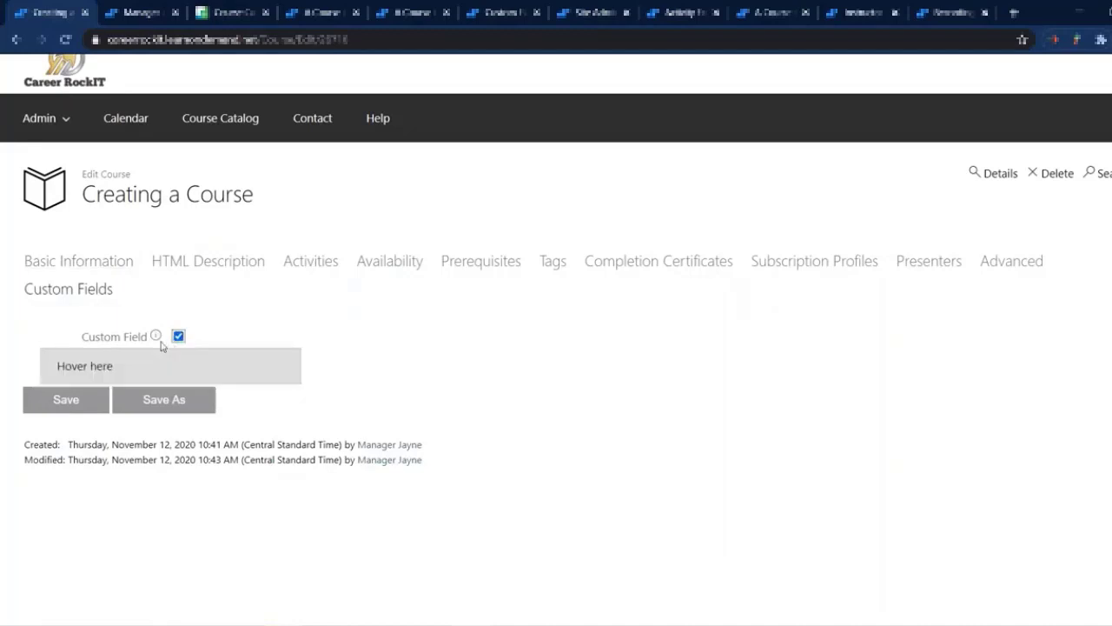
click(36, 266)
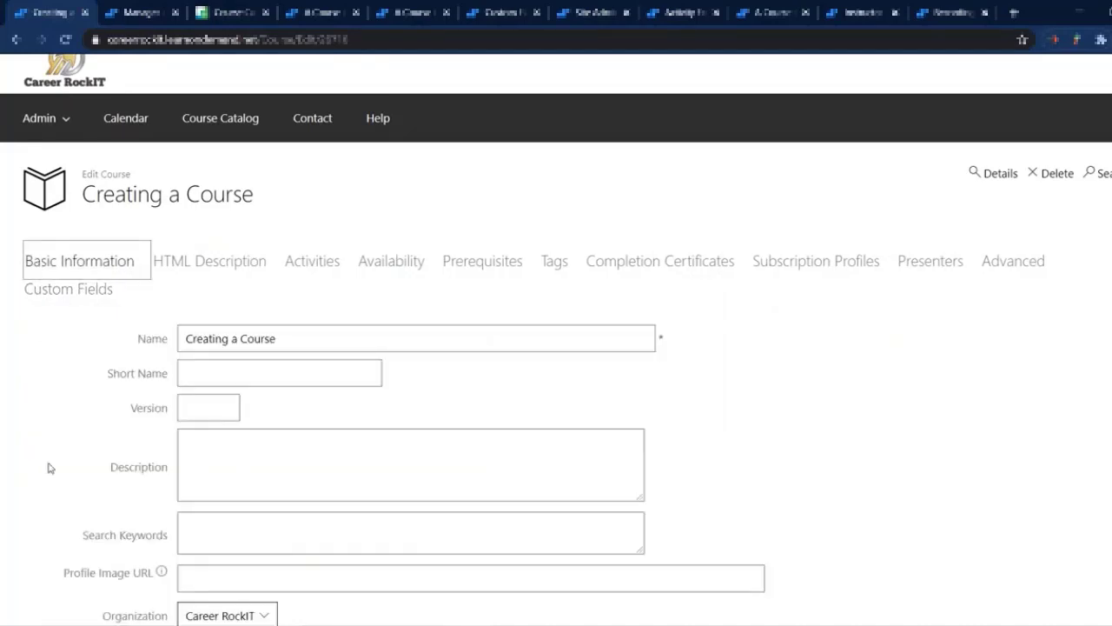
scroll(49, 468, down, 7)
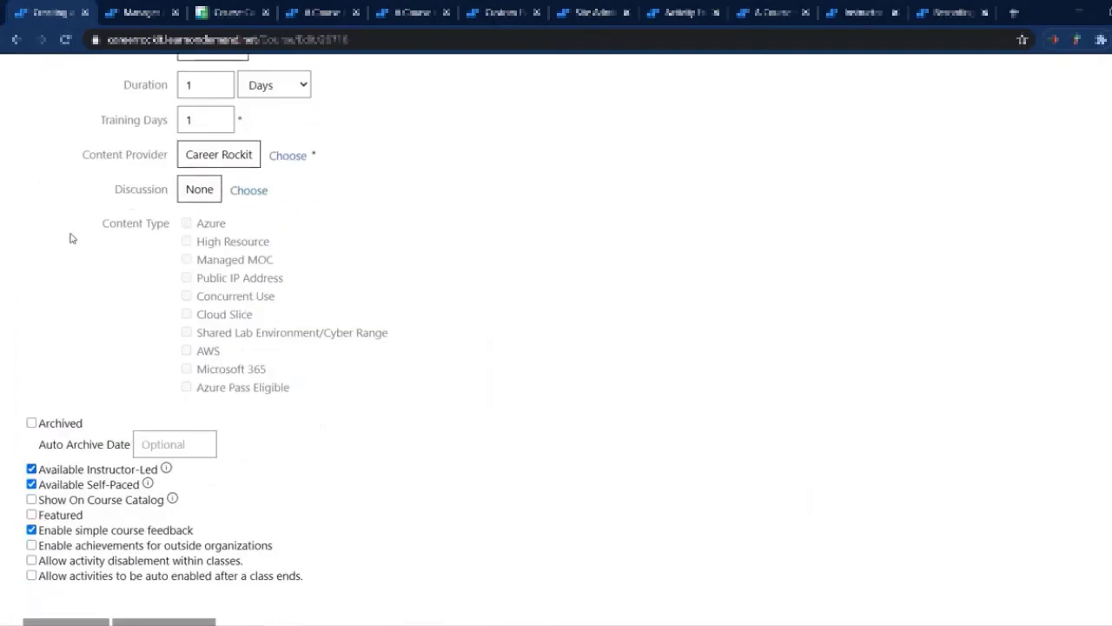
scroll(69, 238, up, 7)
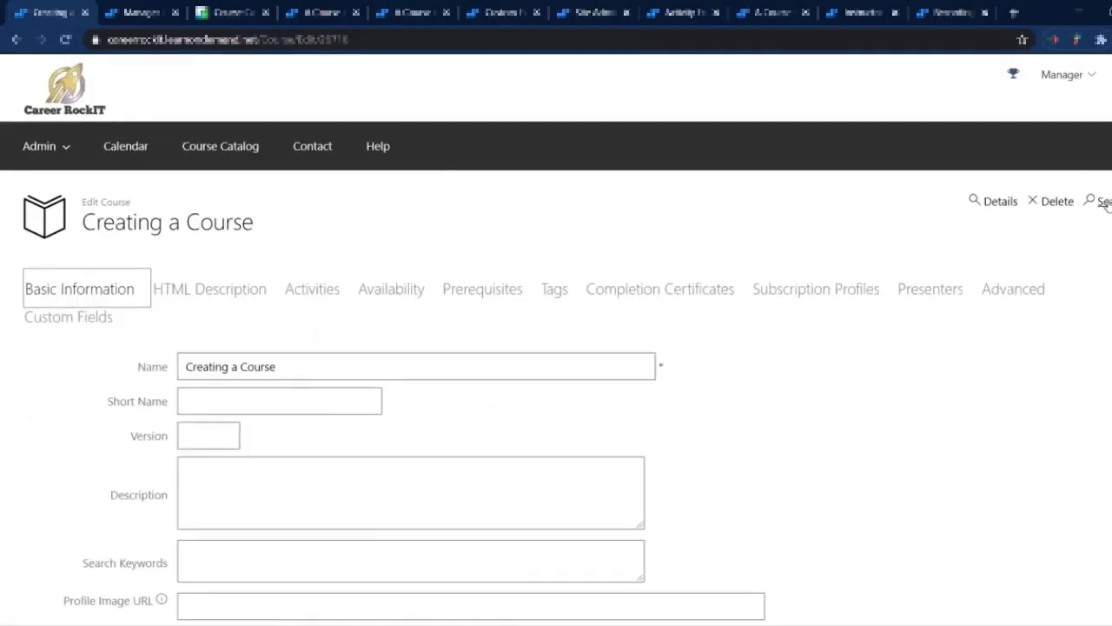
Step: Open the course search in a separate window and add a Custom Field filter
right_click(1102, 203)
click(991, 226)
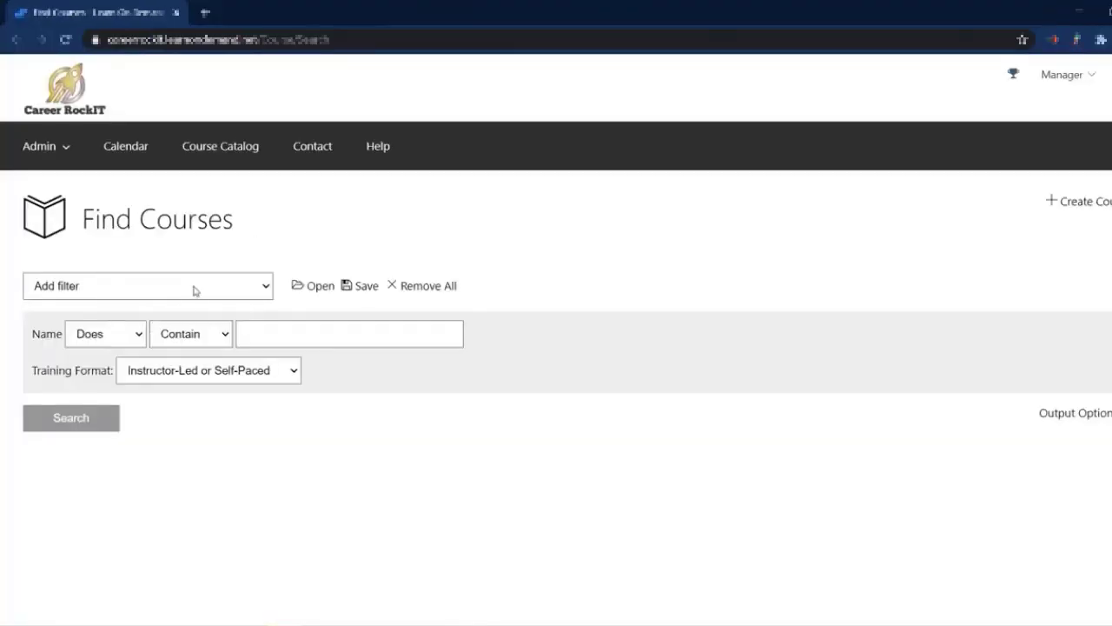
click(195, 290)
scroll(177, 391, down, 10)
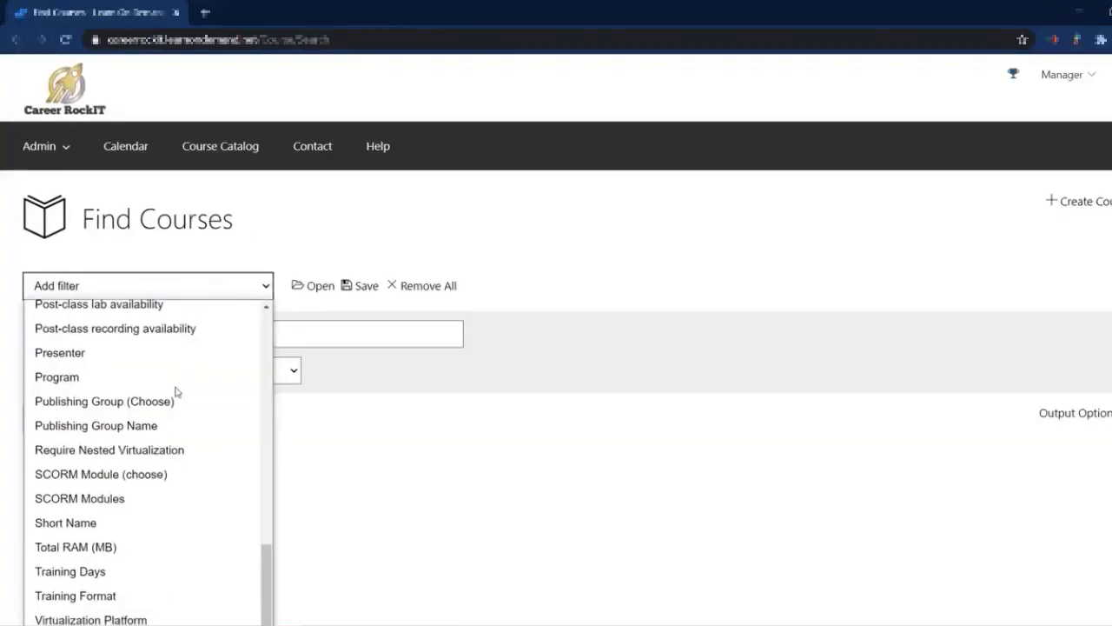
scroll(179, 389, up, 10)
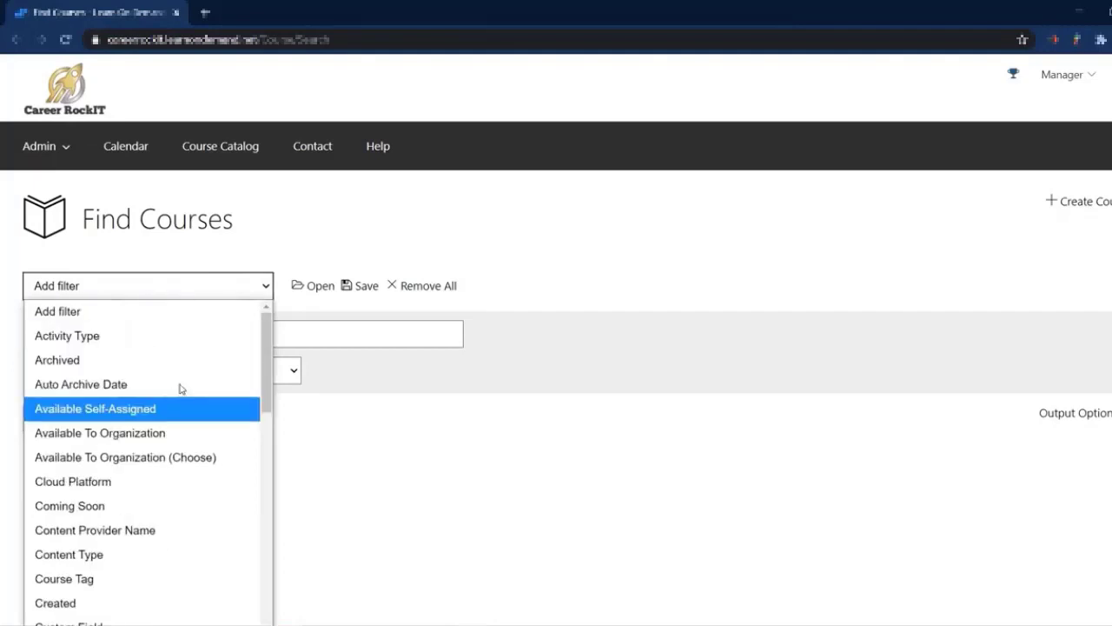
scroll(181, 386, down, 4)
scroll(181, 383, up, 2)
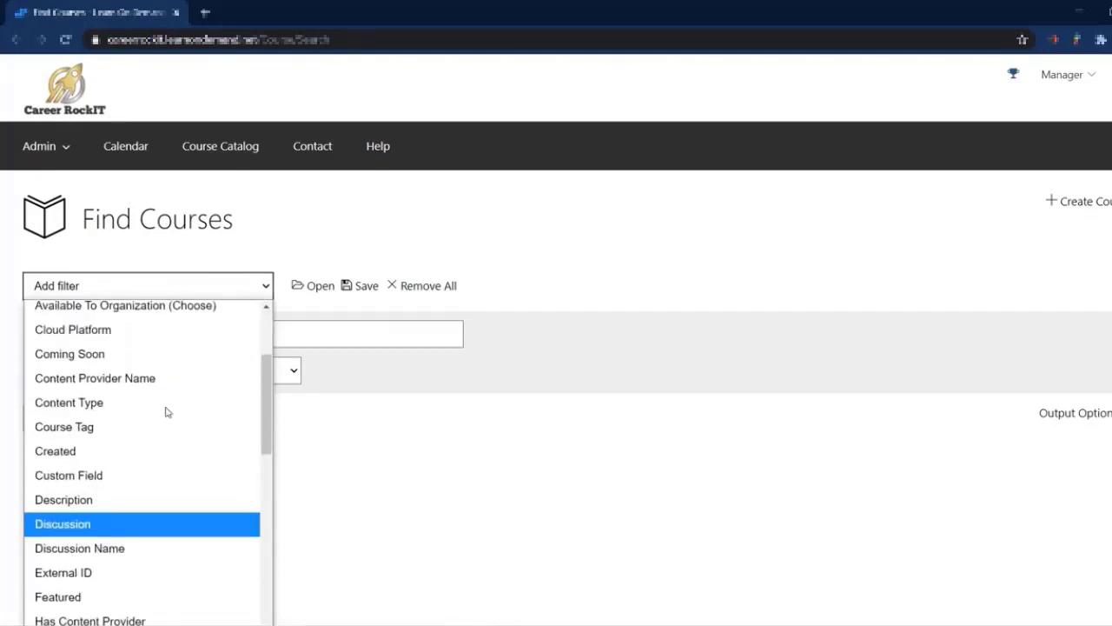
click(101, 476)
Step: Include Custom Field in the course search's output options, and close the search window
click(1088, 455)
scroll(943, 405, down, 3)
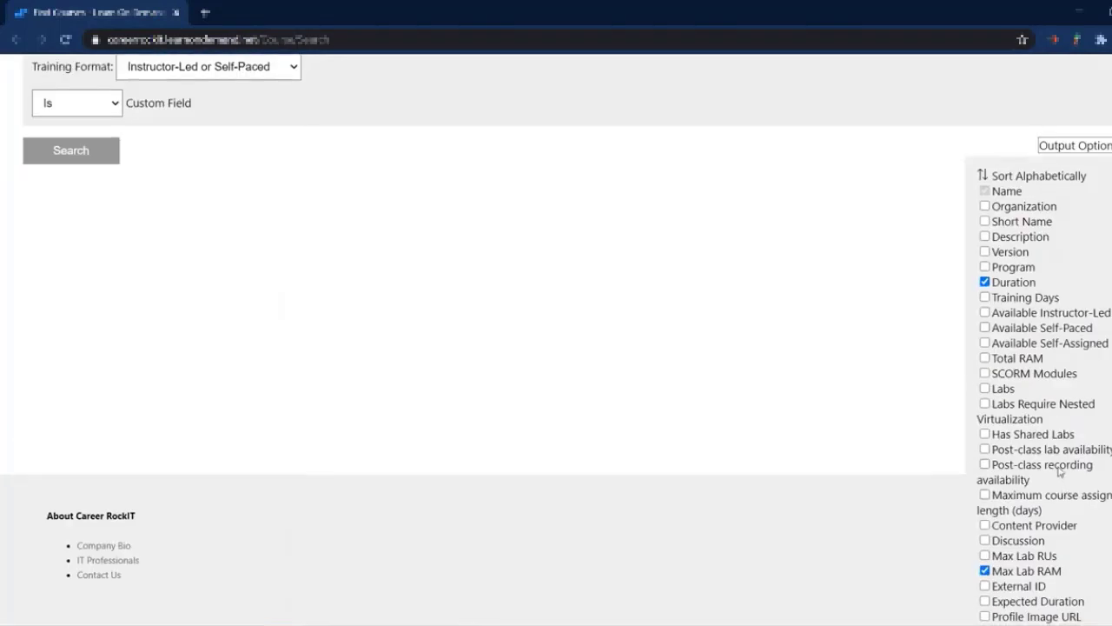
scroll(1060, 473, down, 2)
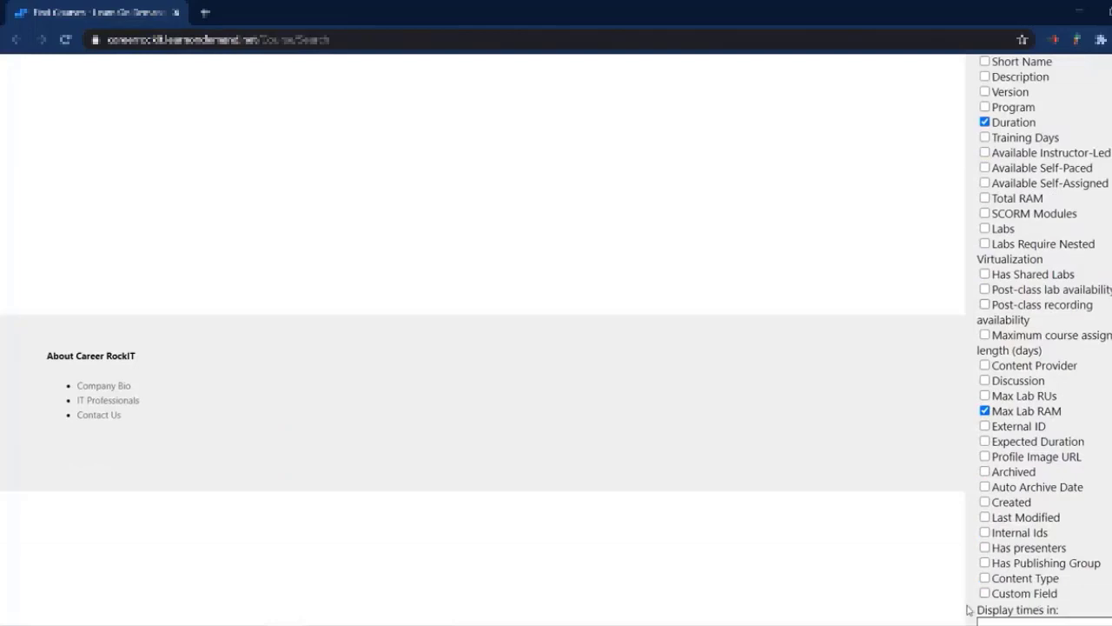
click(1013, 596)
scroll(693, 464, up, 6)
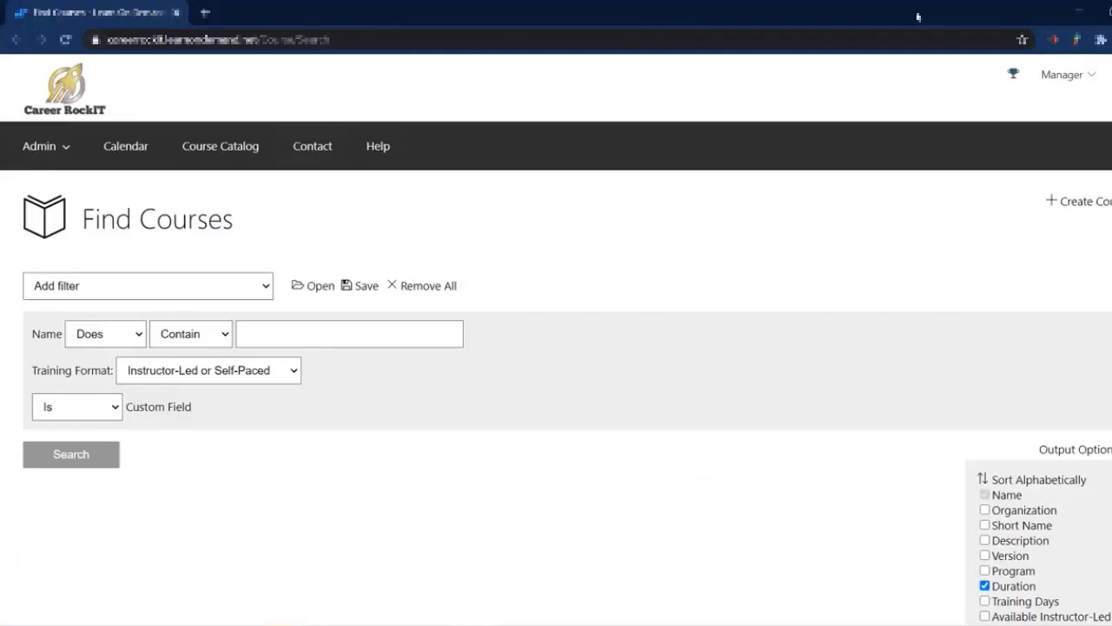
click(181, 12)
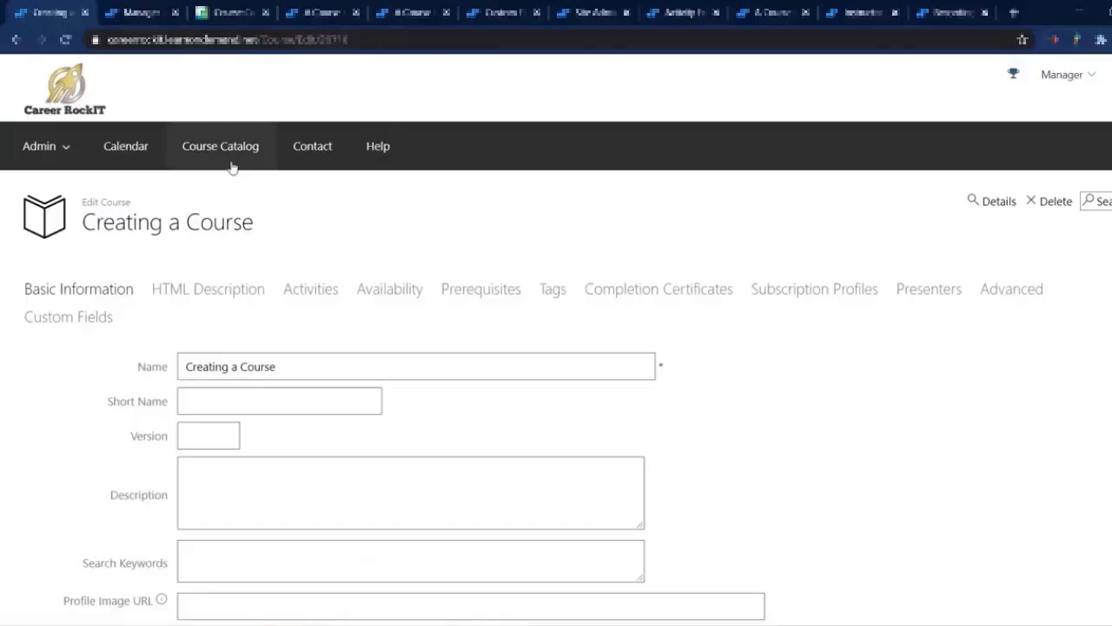
Step: Set the course's Auto Archive Date to 01/01/2021
scroll(402, 328, down, 10)
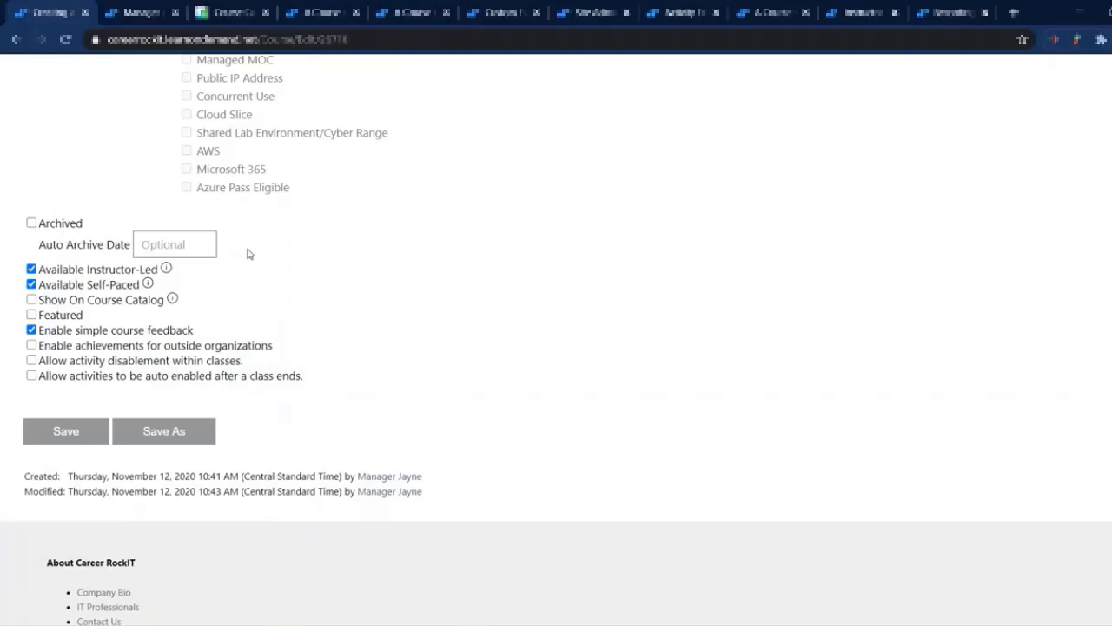
click(166, 248)
click(317, 275)
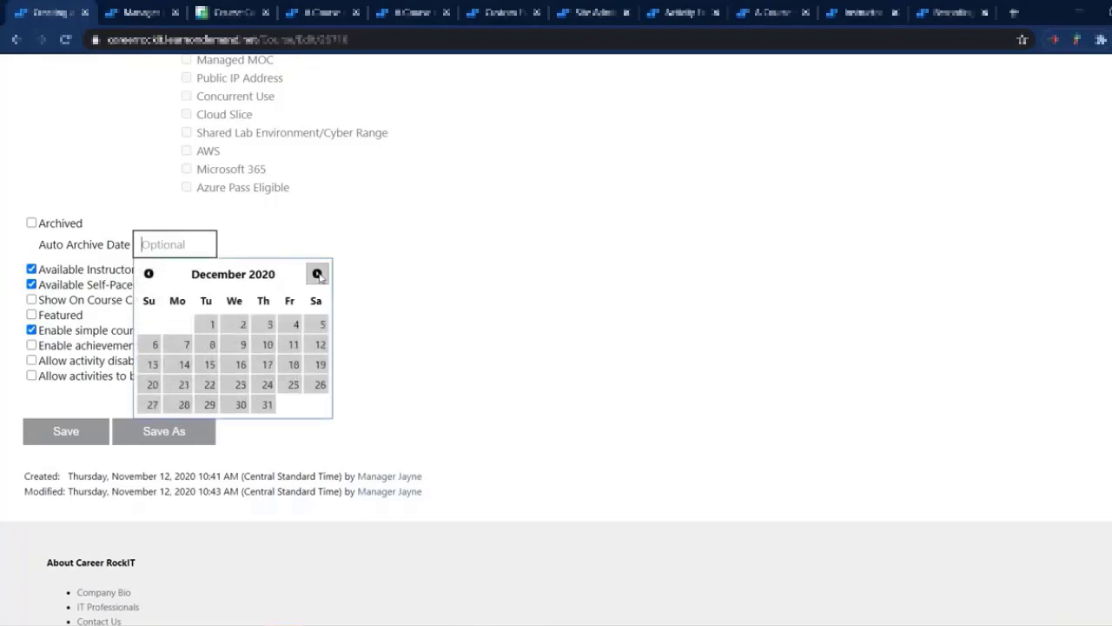
click(317, 275)
click(294, 324)
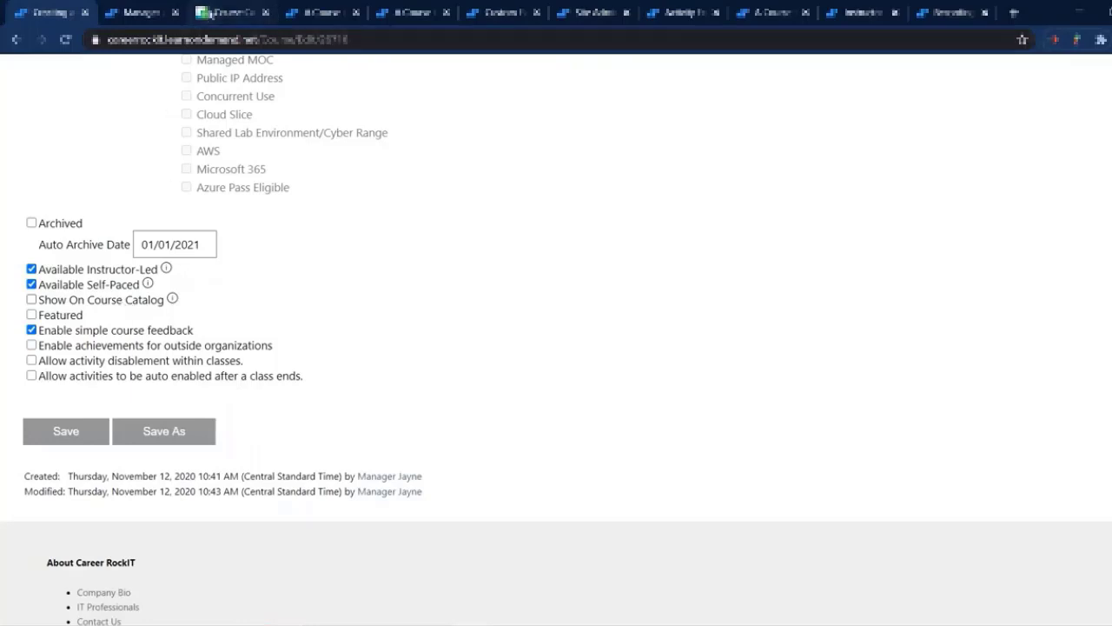
Step: Look at the course cards in the Challenge Labs catalog, return to the course form, and mark the course as Featured
click(210, 14)
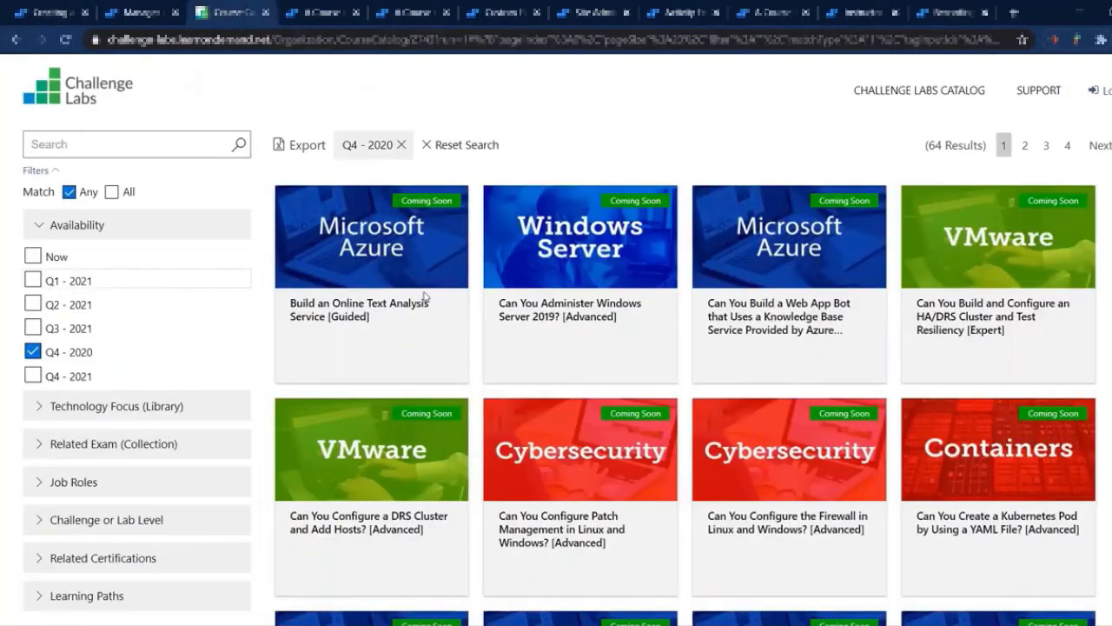
click(50, 16)
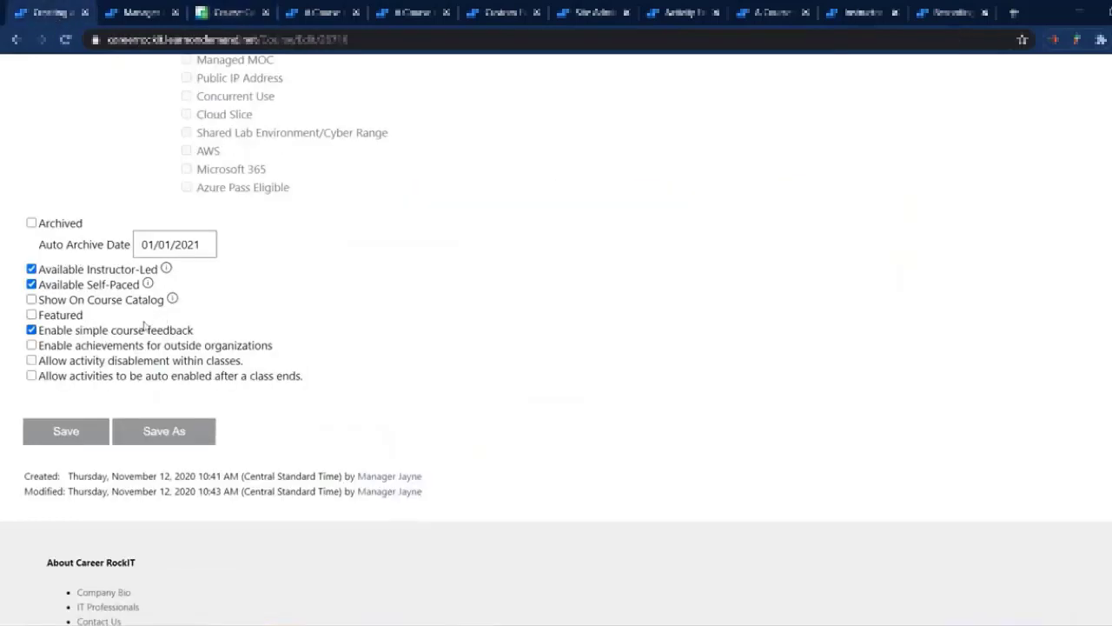
click(51, 318)
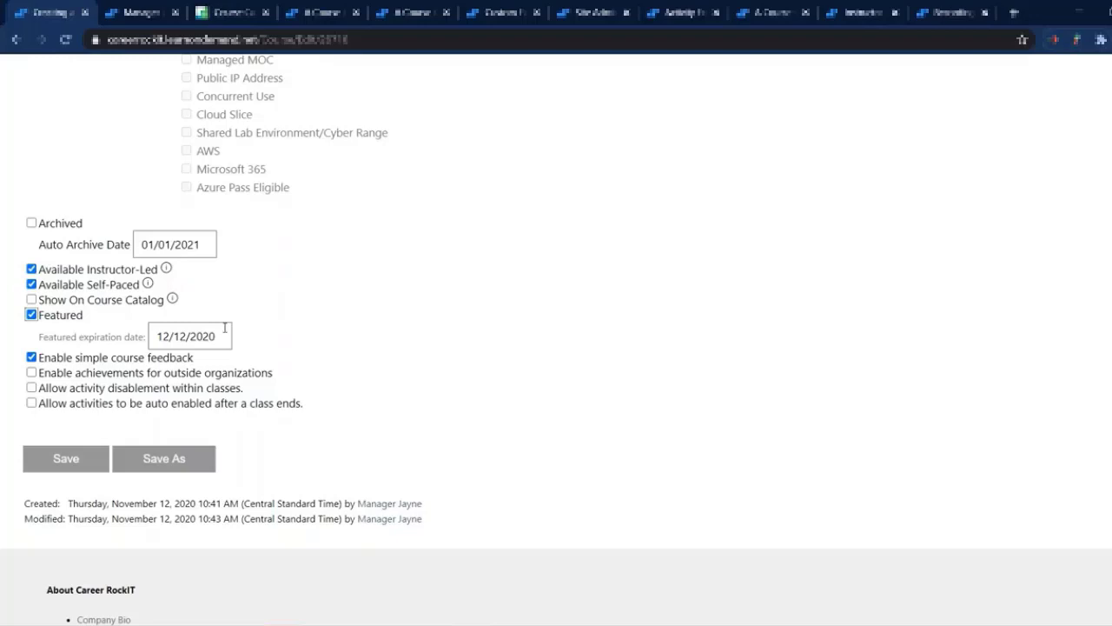
Step: Switch the Challenge Labs catalog's availability filter from Q4 - 2020 to Now, examine the Featured labels, and return to the course form
click(237, 18)
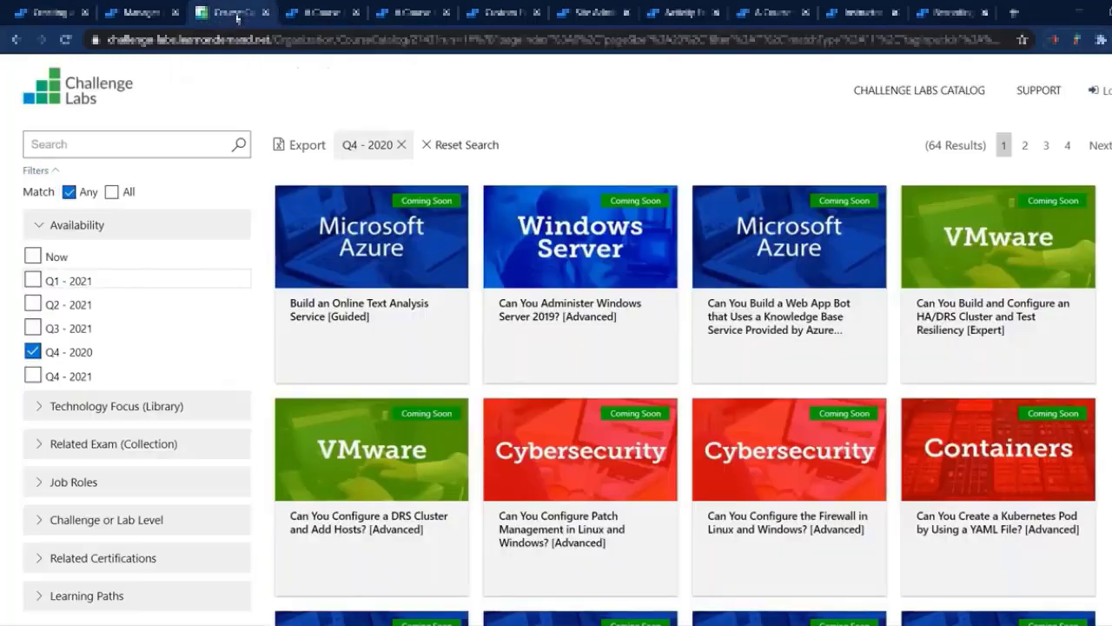
click(42, 348)
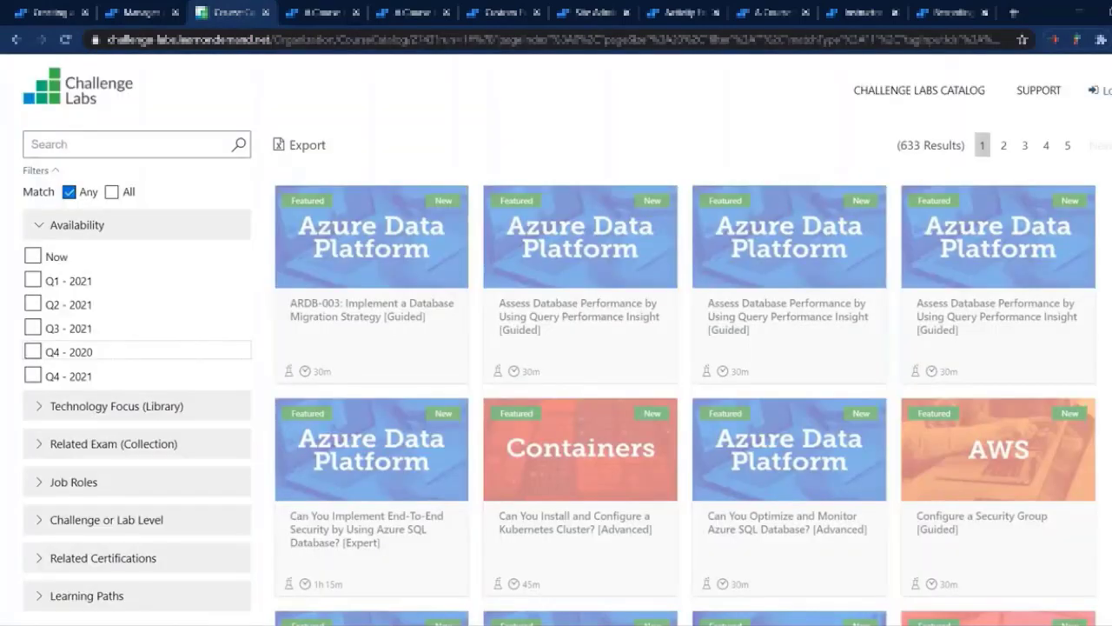
click(33, 256)
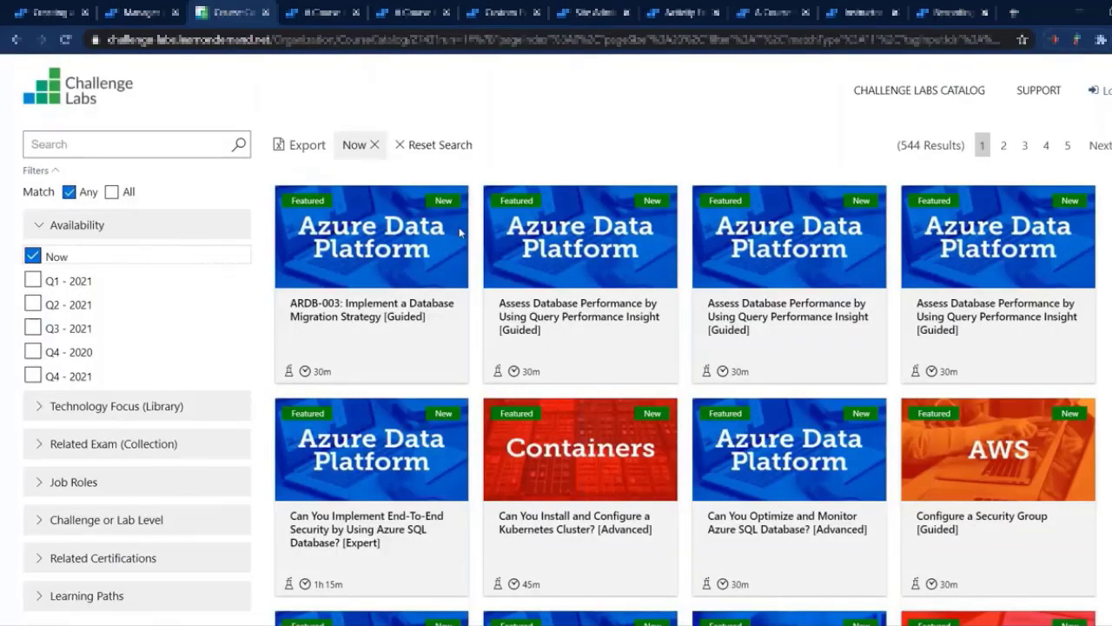
mouse_move(461, 231)
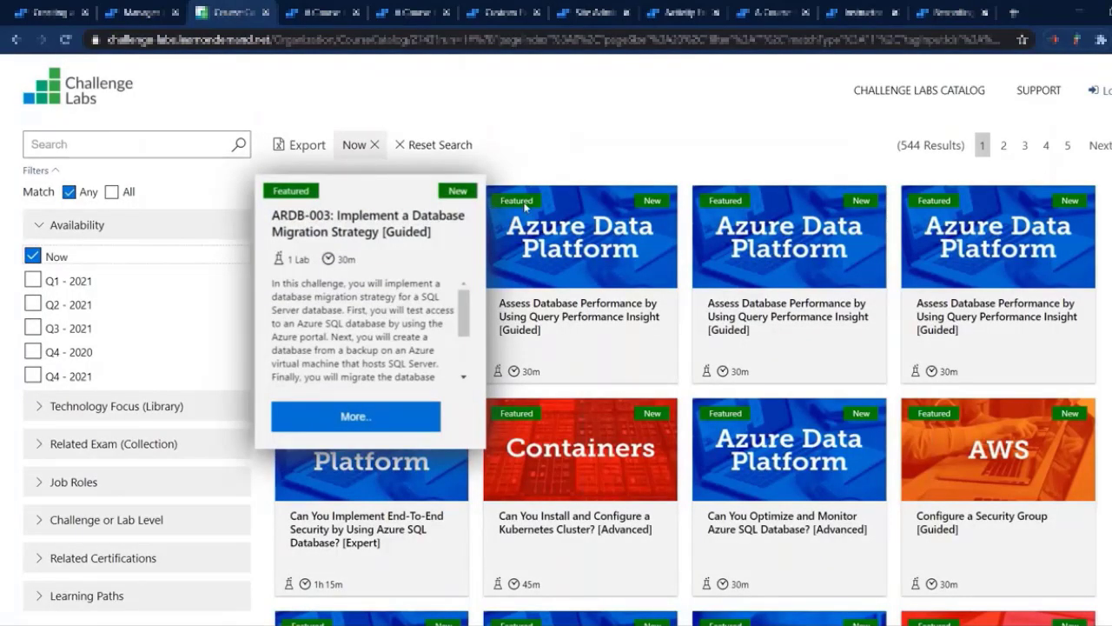
mouse_move(524, 207)
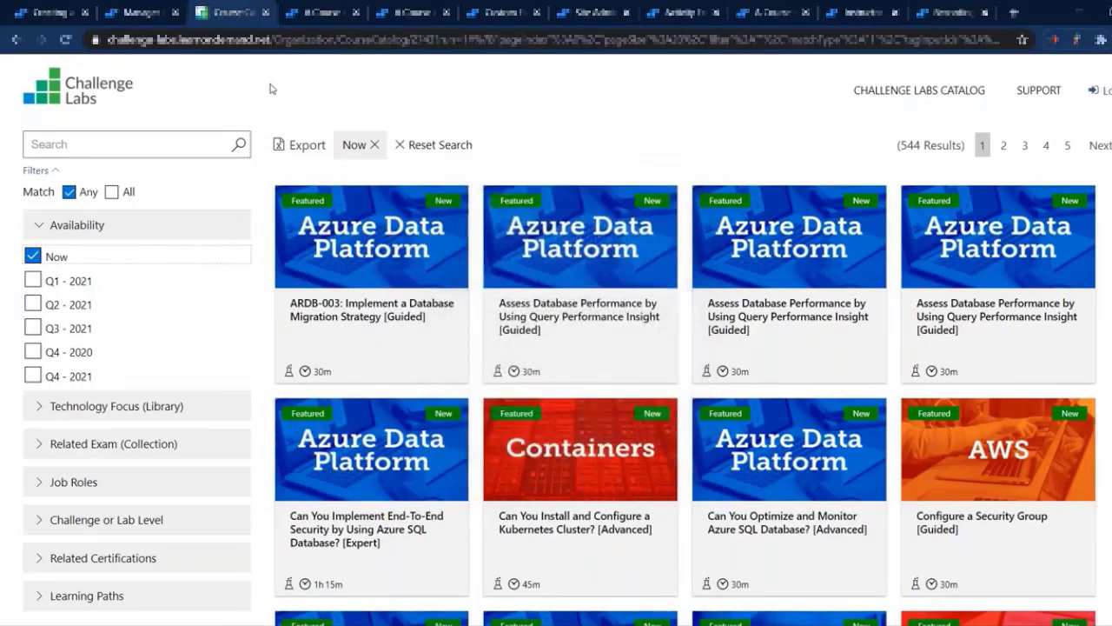
click(49, 12)
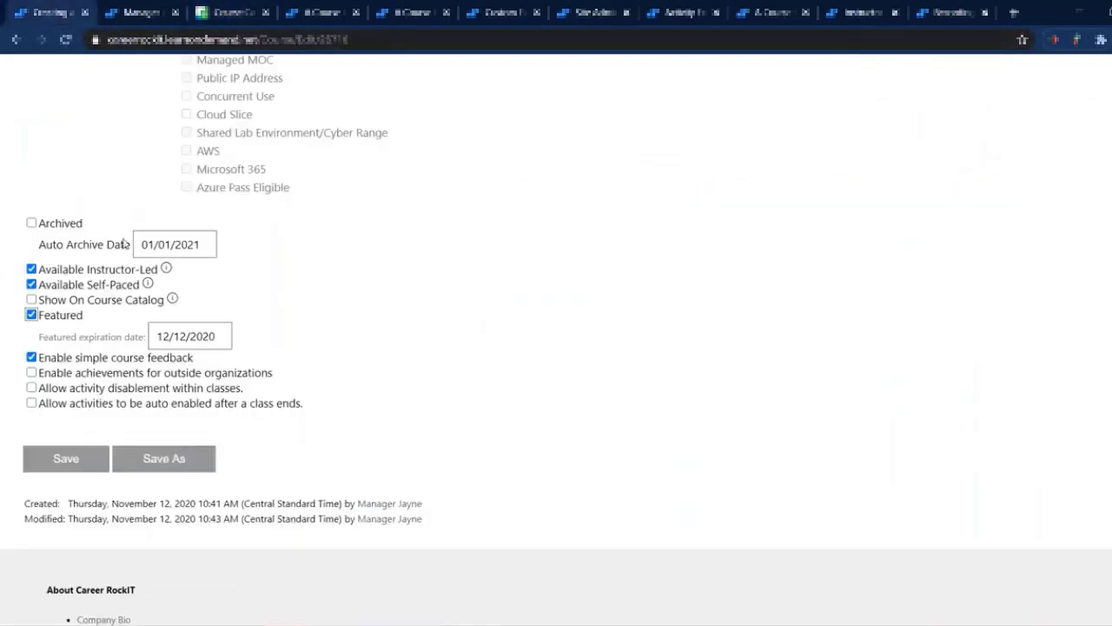
Step: Check the calendar for the Featured expiration date and the Find Course Feedback entry in Site Administration, returning to the course form
click(228, 337)
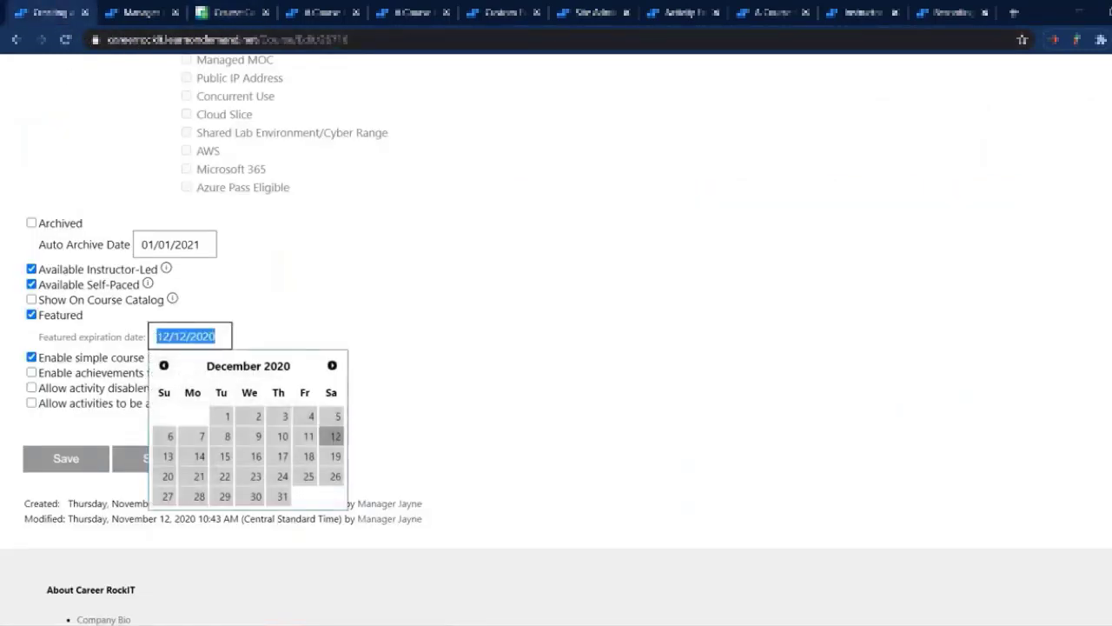
click(275, 278)
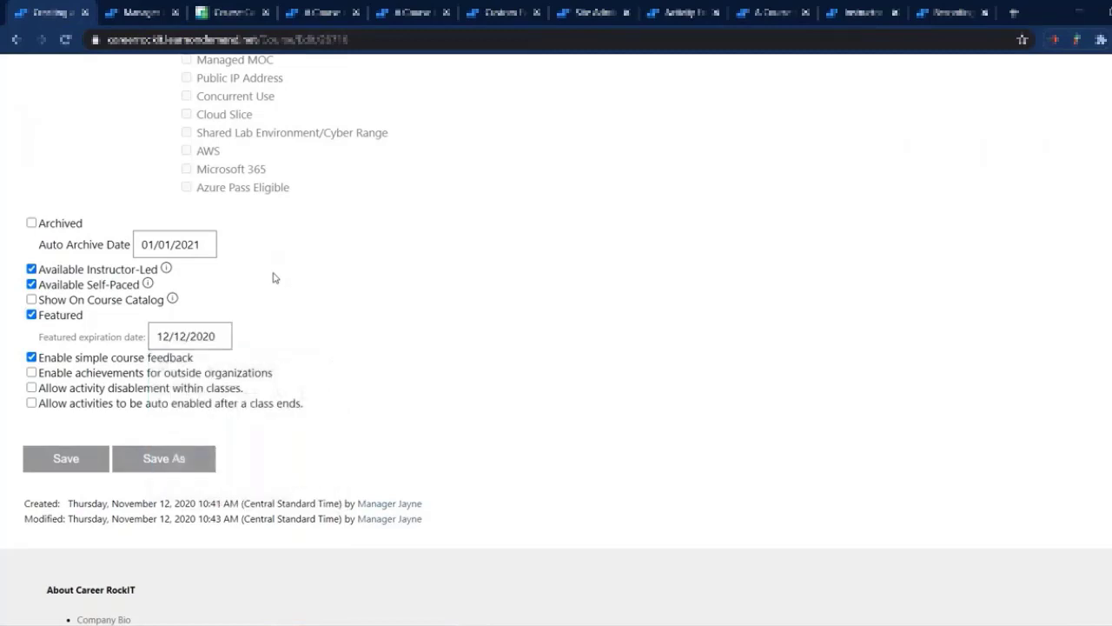
scroll(273, 276, down, 1)
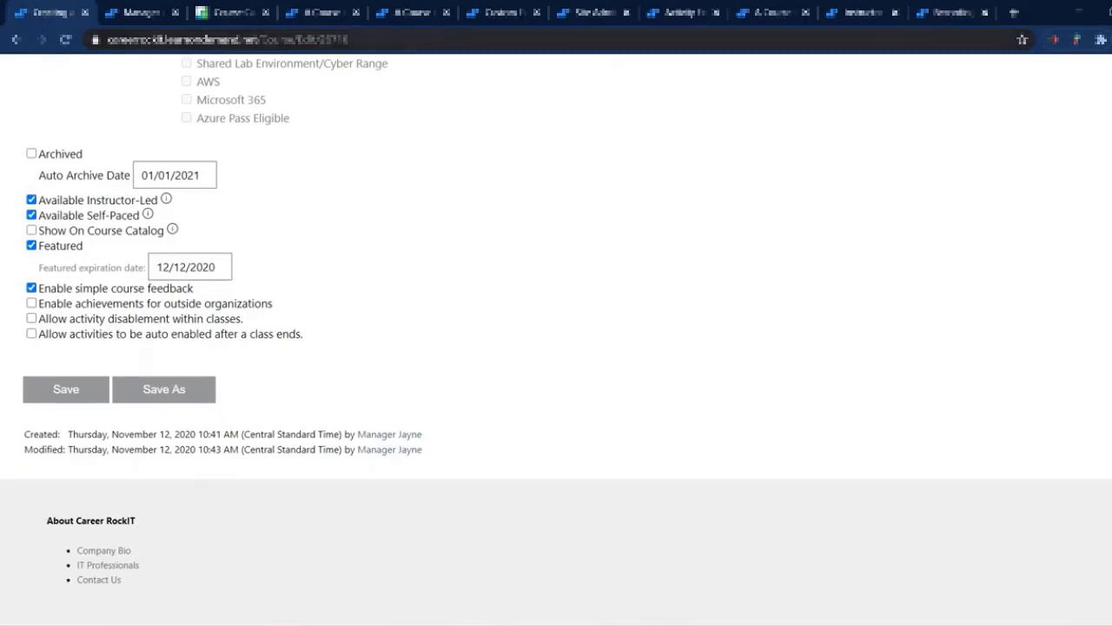
click(578, 12)
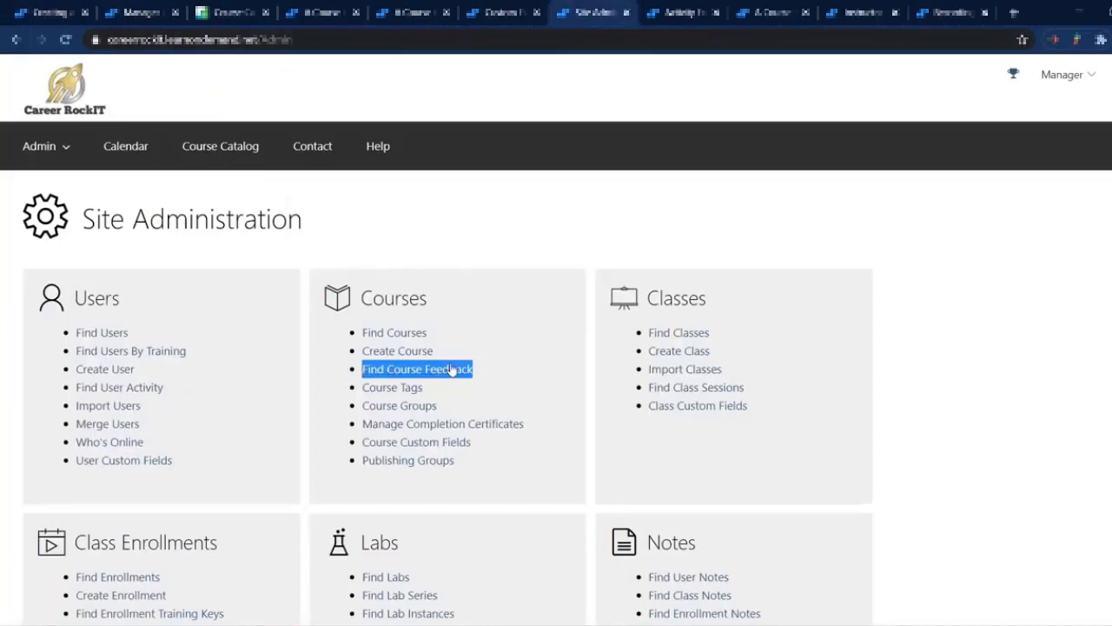
click(43, 13)
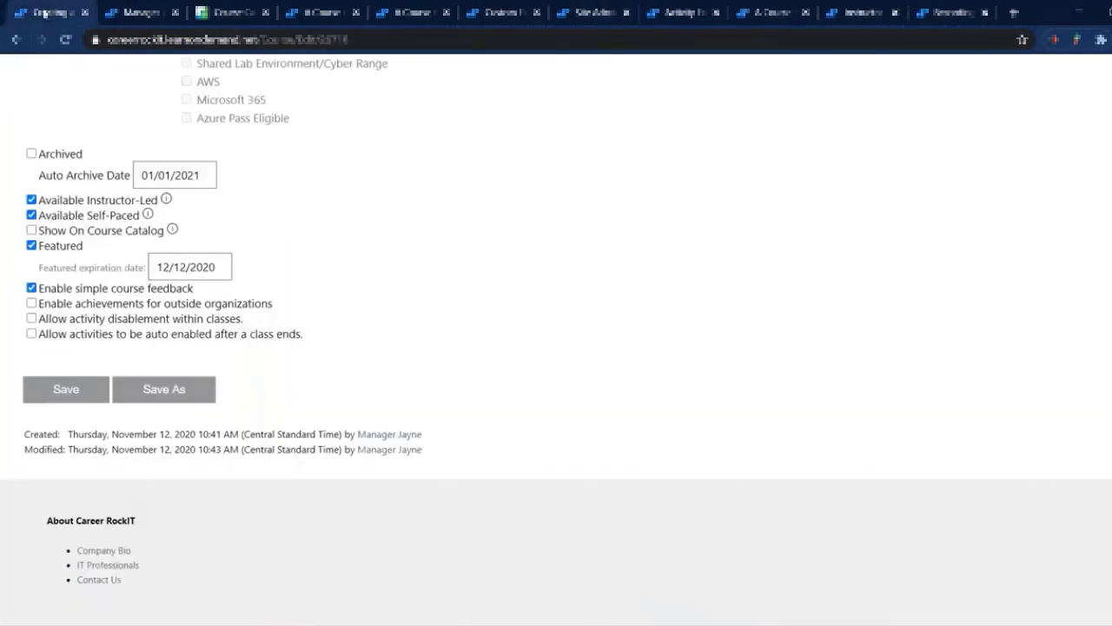
Step: Examine the 'Let us know what you think' feedback section for A Course for a class on the sample course's profile
click(321, 12)
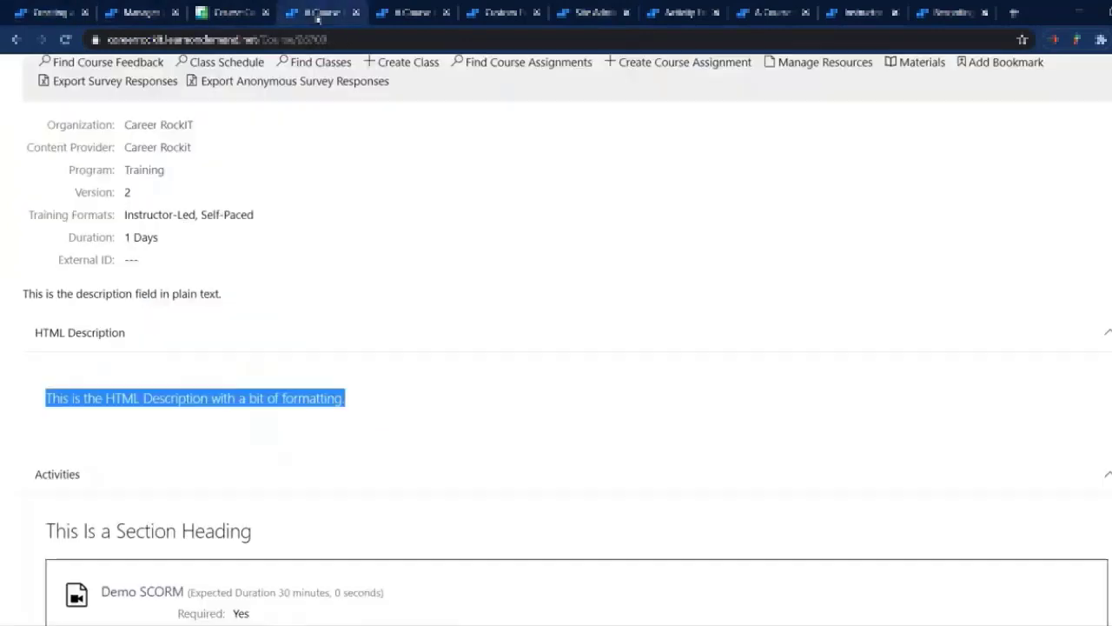
scroll(305, 219, down, 15)
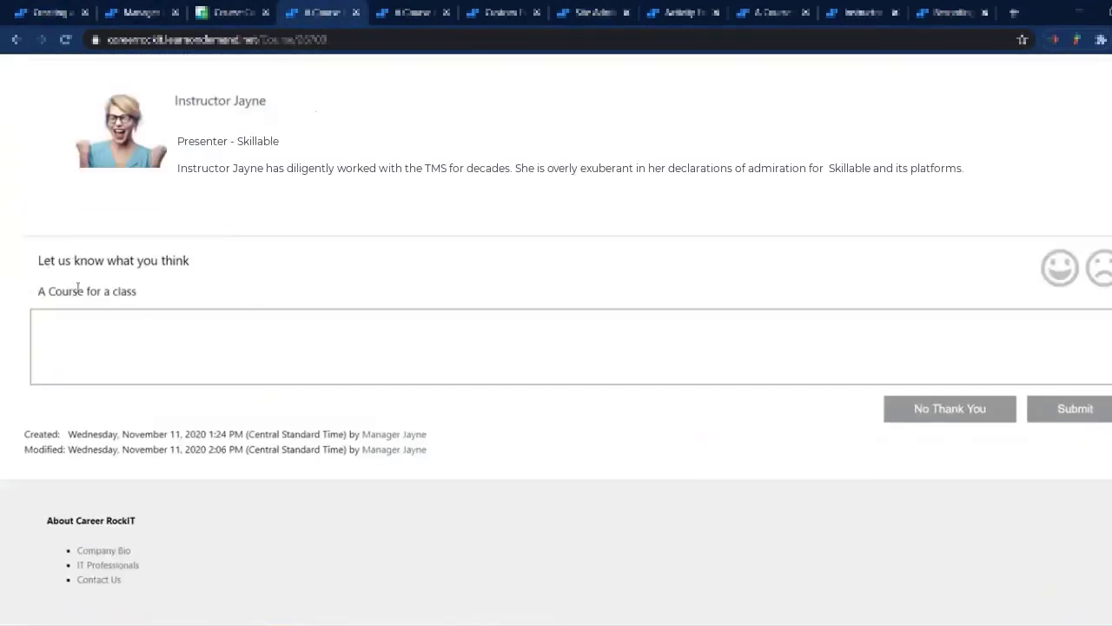
drag(152, 293, 39, 291)
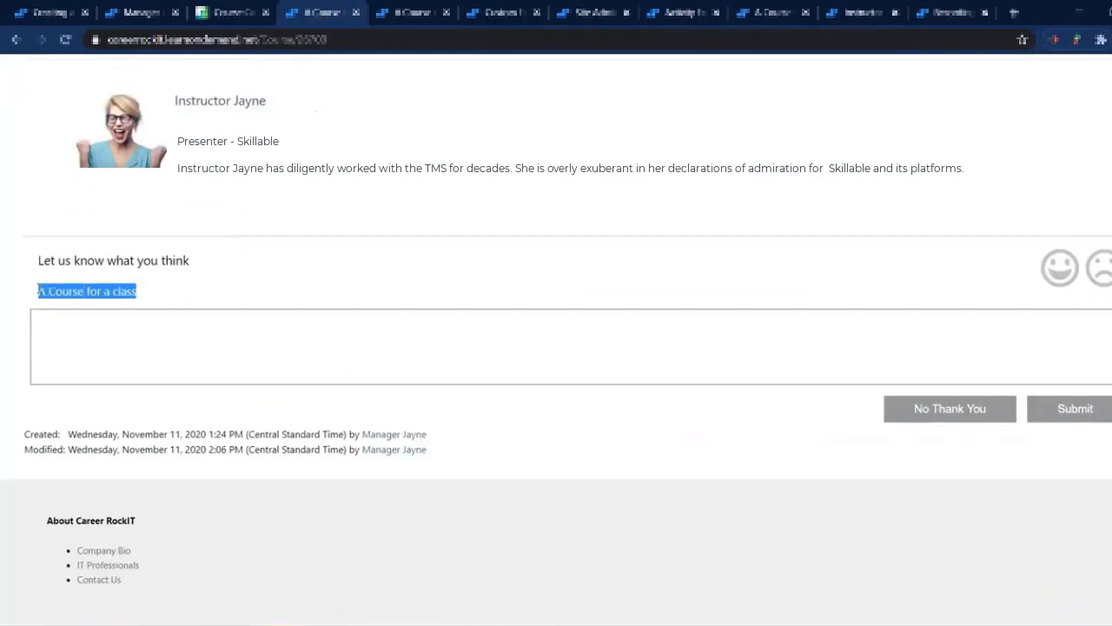
click(217, 280)
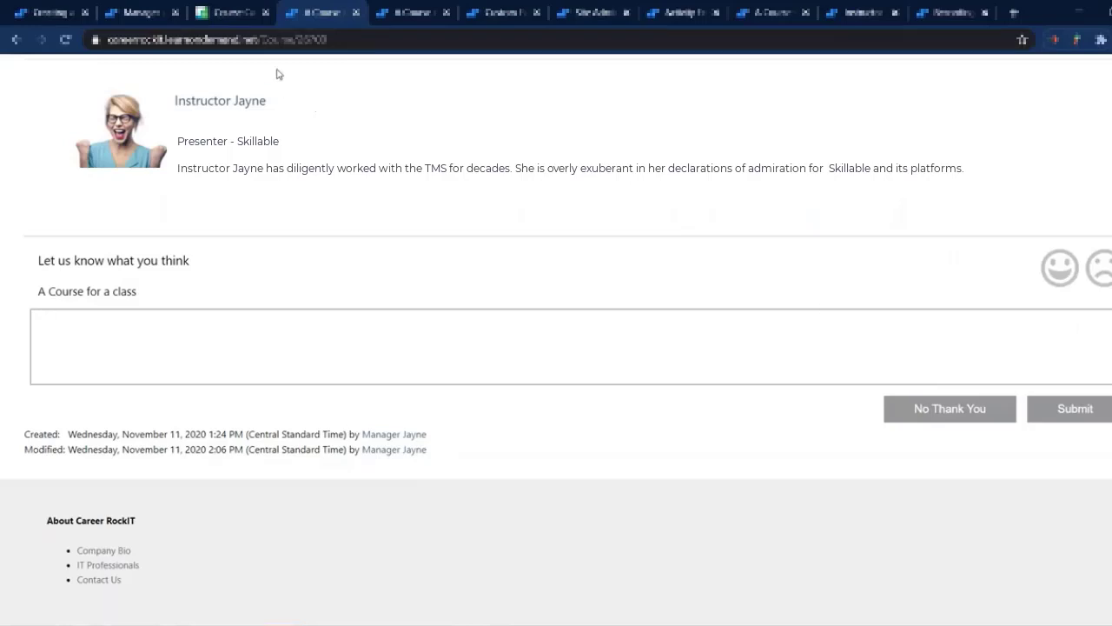
Step: Run an unfiltered Find Course Feedback search from Site Administration and review the entries sorted by Created date, oldest first
click(507, 15)
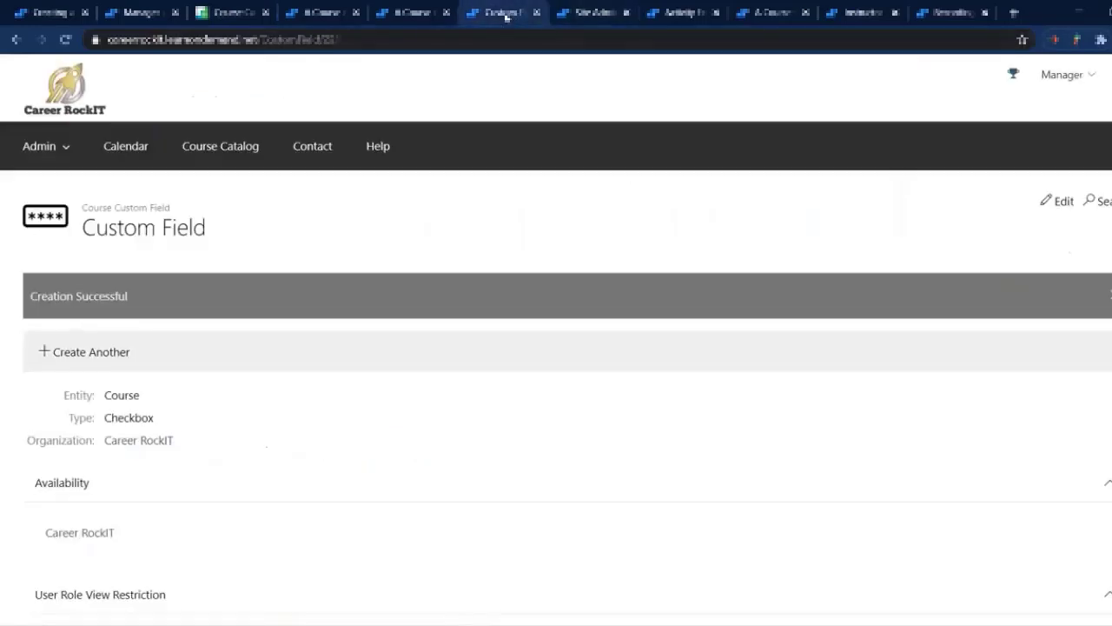
click(578, 21)
click(427, 372)
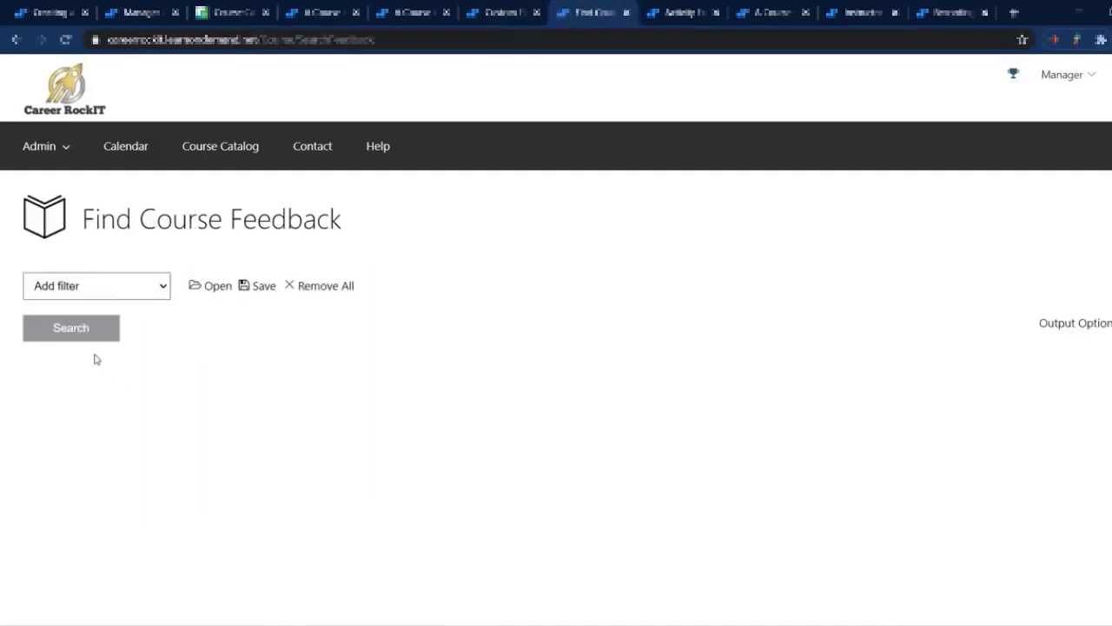
click(83, 332)
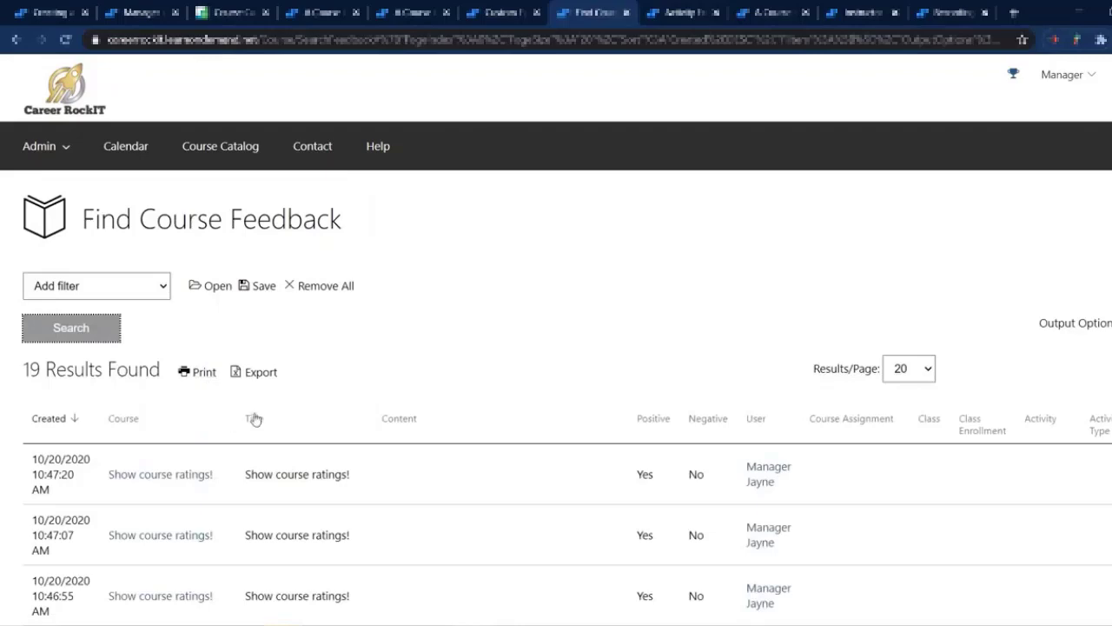
click(60, 423)
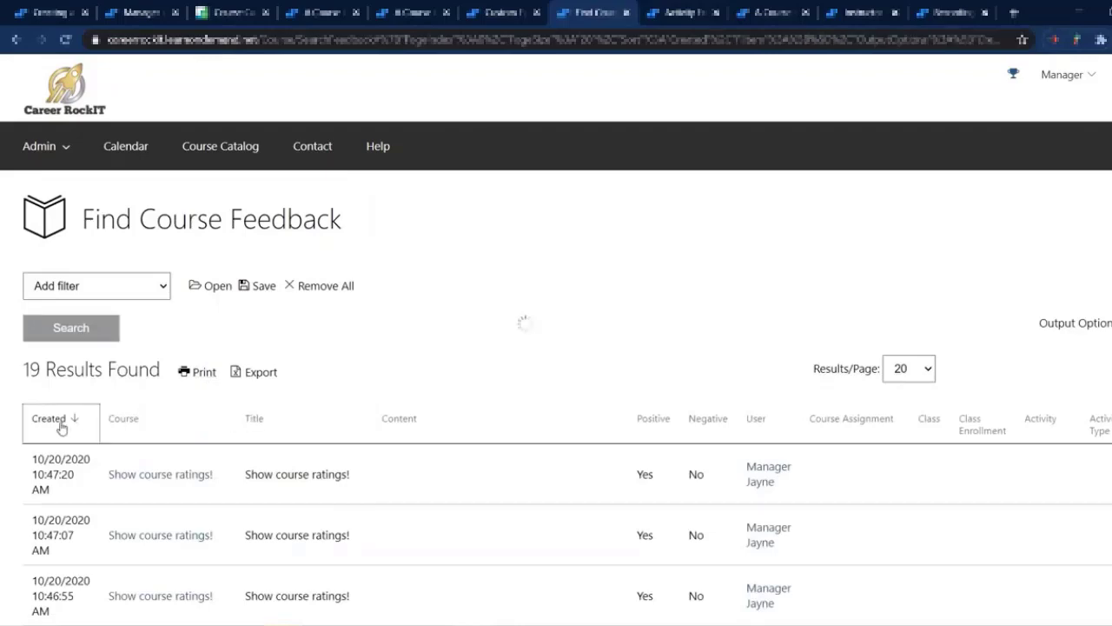
scroll(404, 313, down, 3)
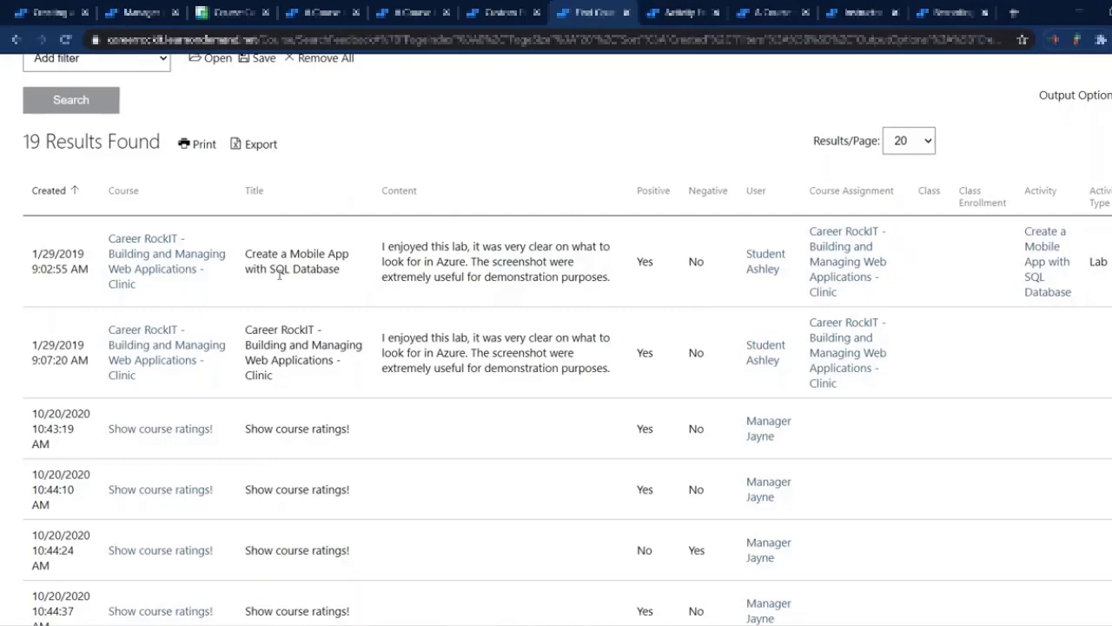
scroll(279, 275, up, 3)
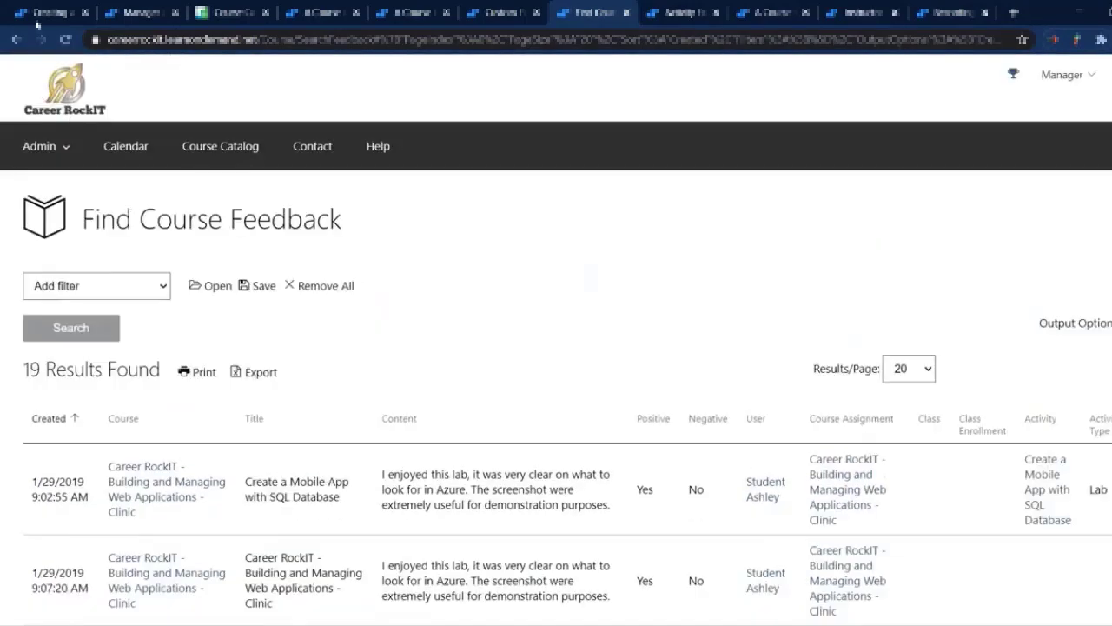
Step: Return to the course form and examine the options for outside-organization achievements and activity disablement within classes
click(37, 14)
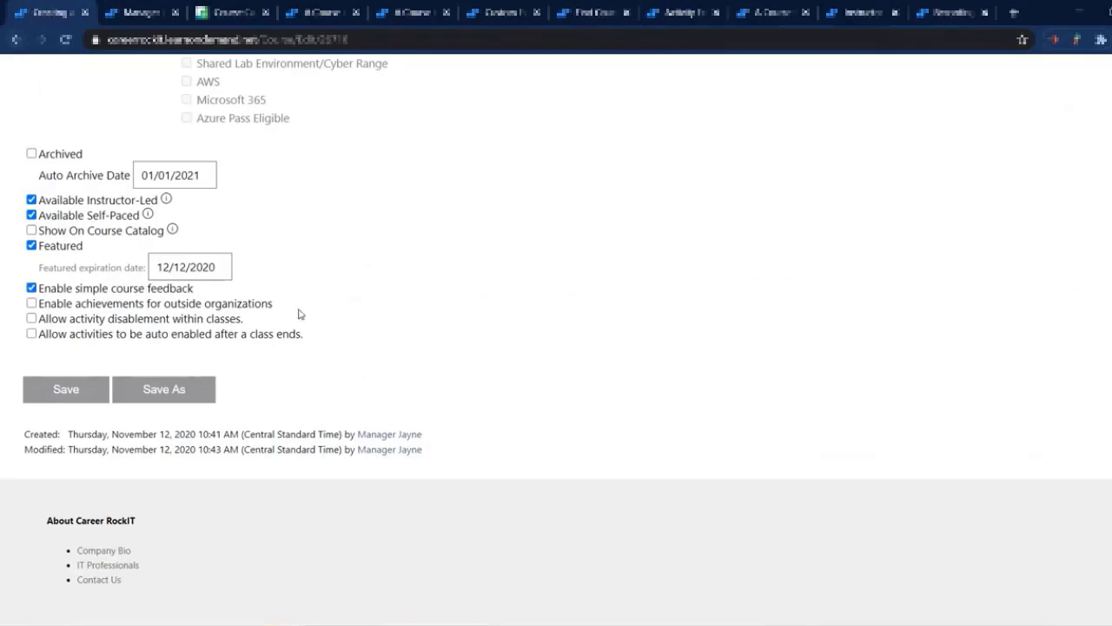
drag(285, 304, 39, 305)
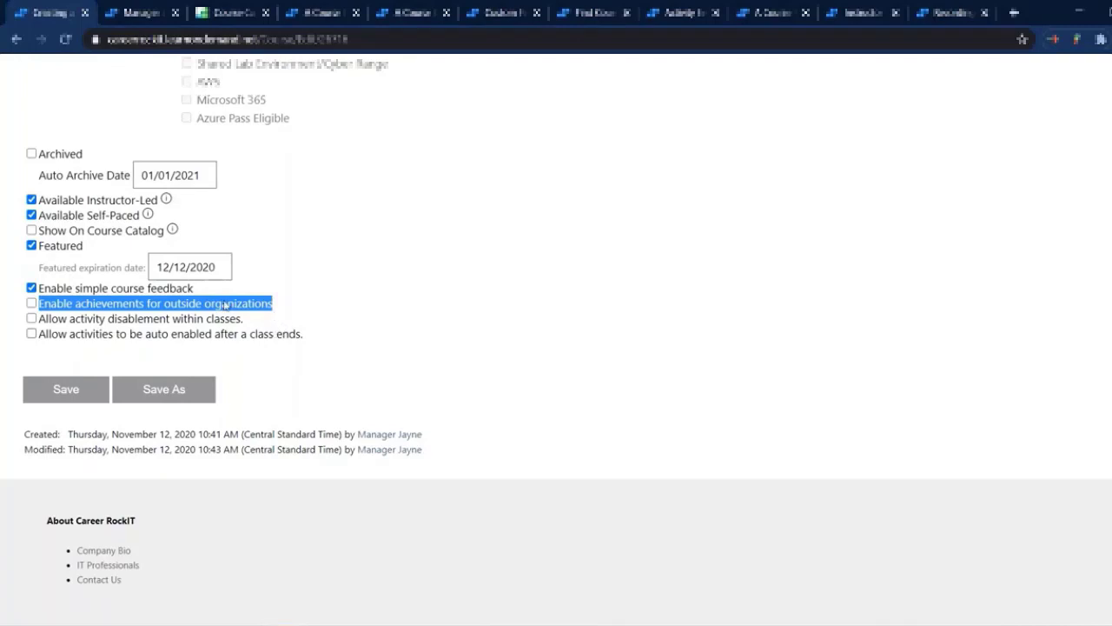
drag(253, 322, 36, 320)
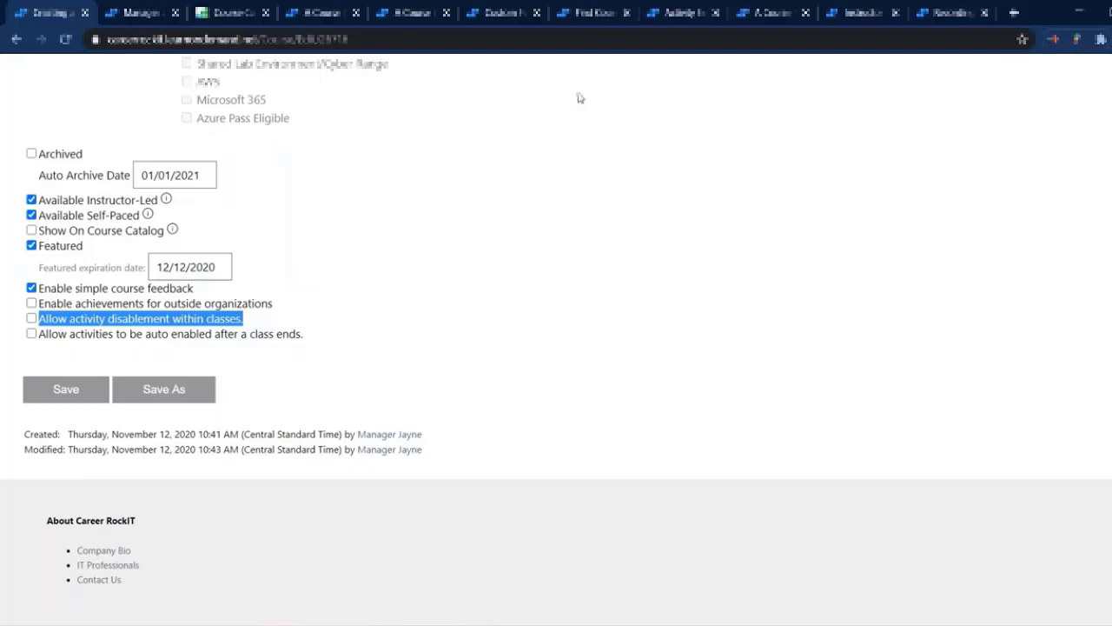
Step: Open the Activity Enablement and Assignment Sample class and examine the 'Disable all activities' option in its Activities section
click(676, 13)
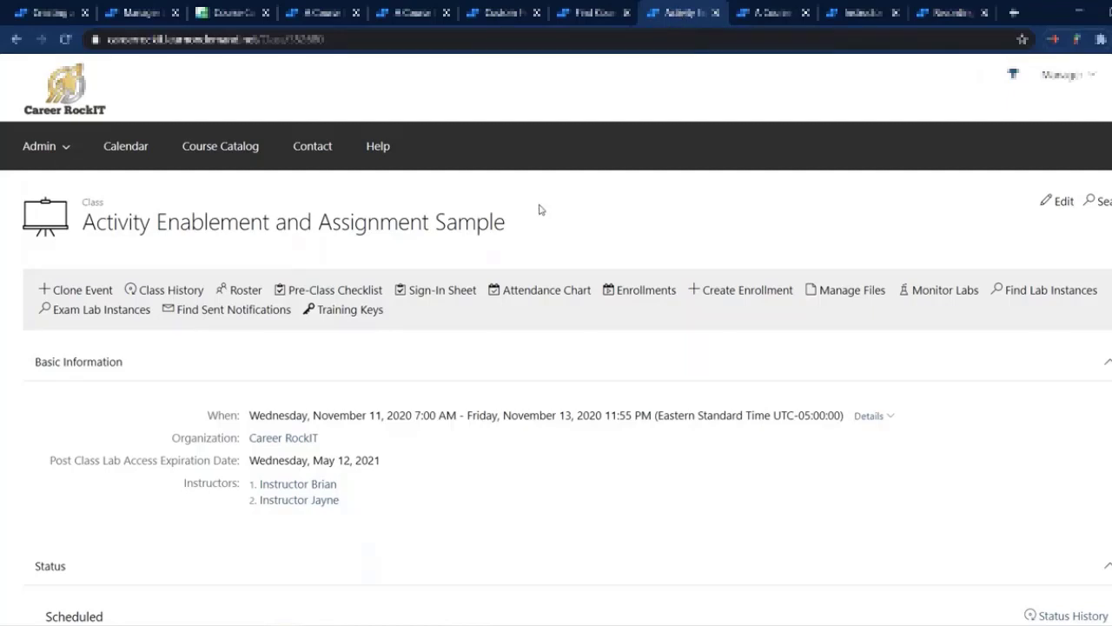
scroll(539, 350, down, 8)
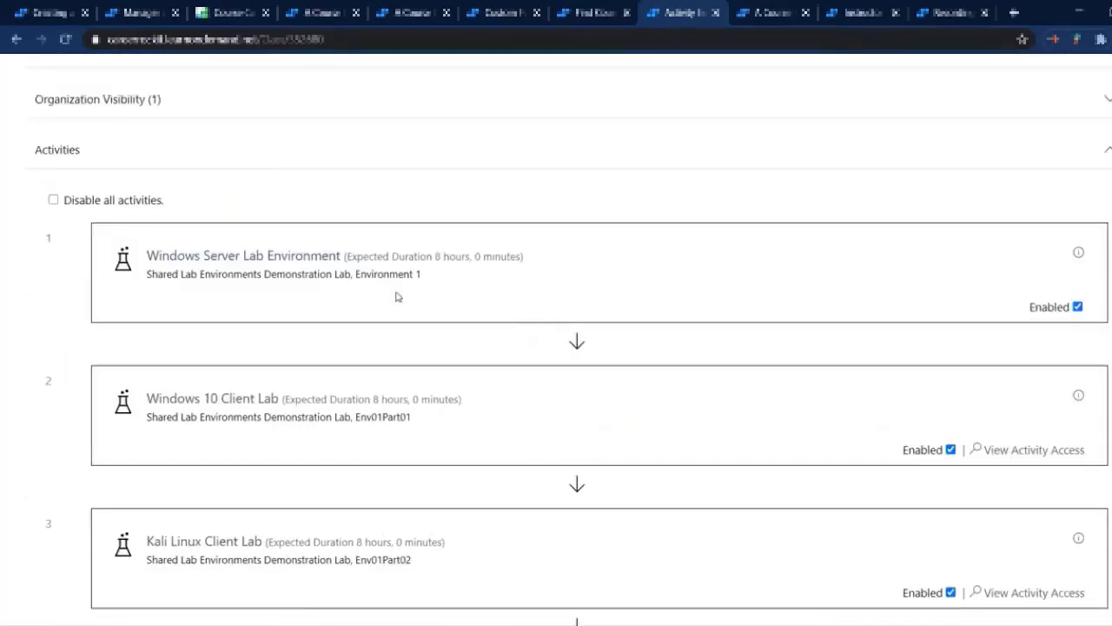
drag(162, 200, 58, 220)
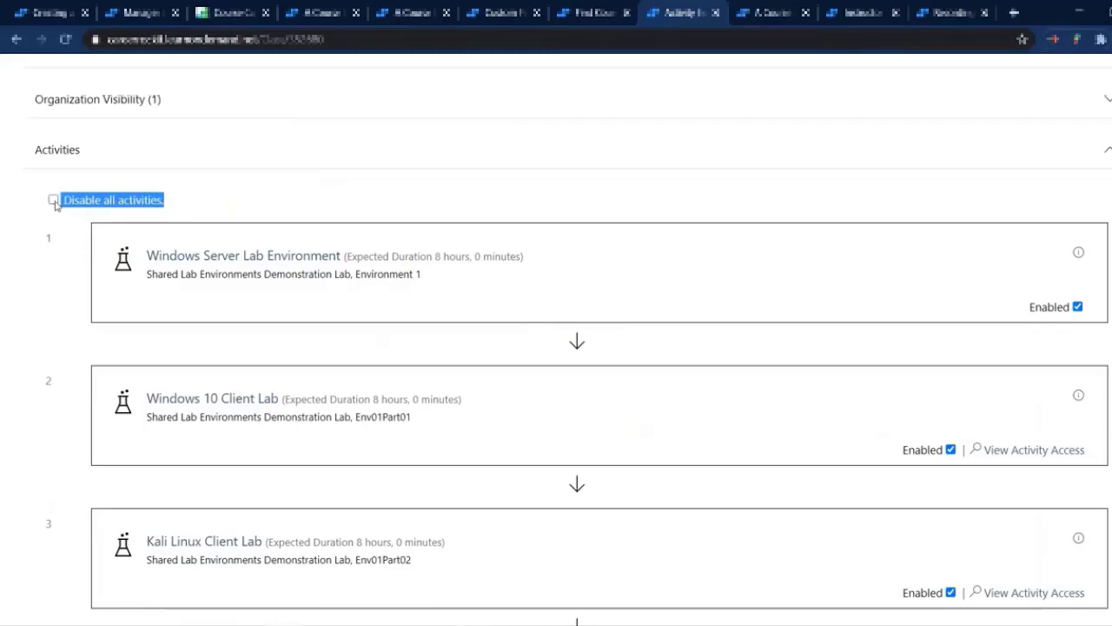
Step: Try disabling all class activities, re-enabling the Windows Server Lab Environment and Windows 10 Client Lab individually, and restoring all activities to enabled
click(56, 203)
click(53, 201)
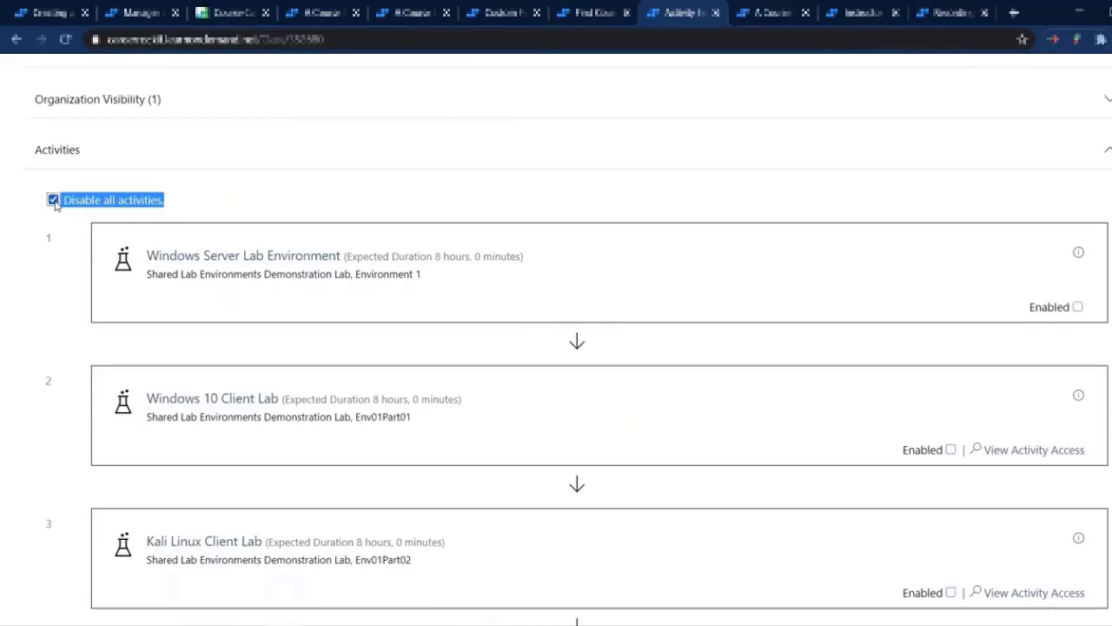
click(1085, 312)
click(1078, 308)
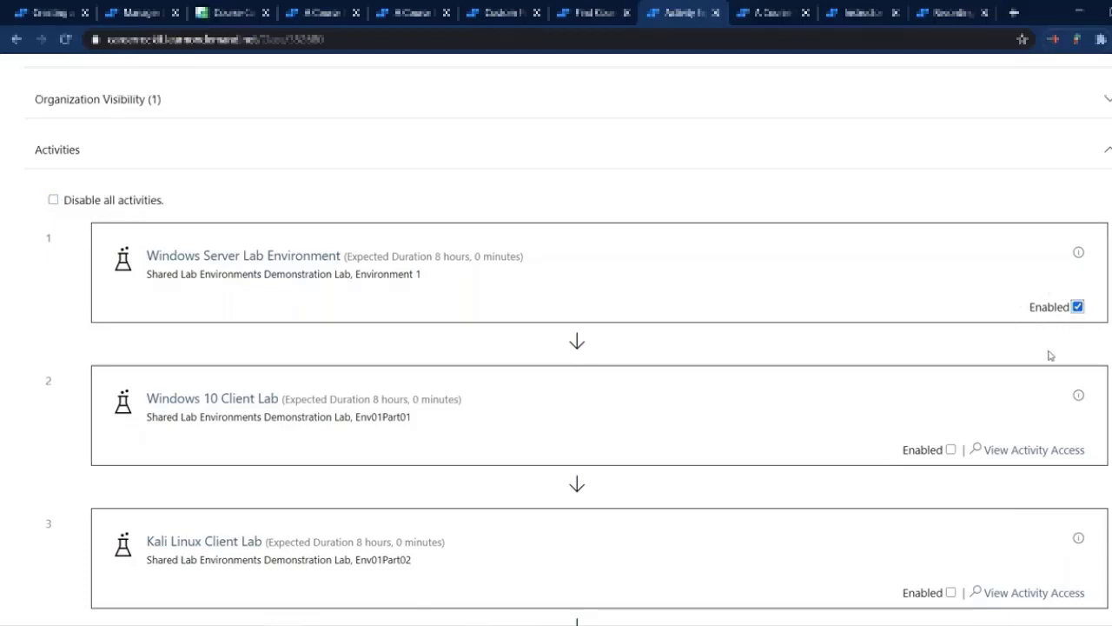
click(951, 450)
click(53, 201)
click(54, 202)
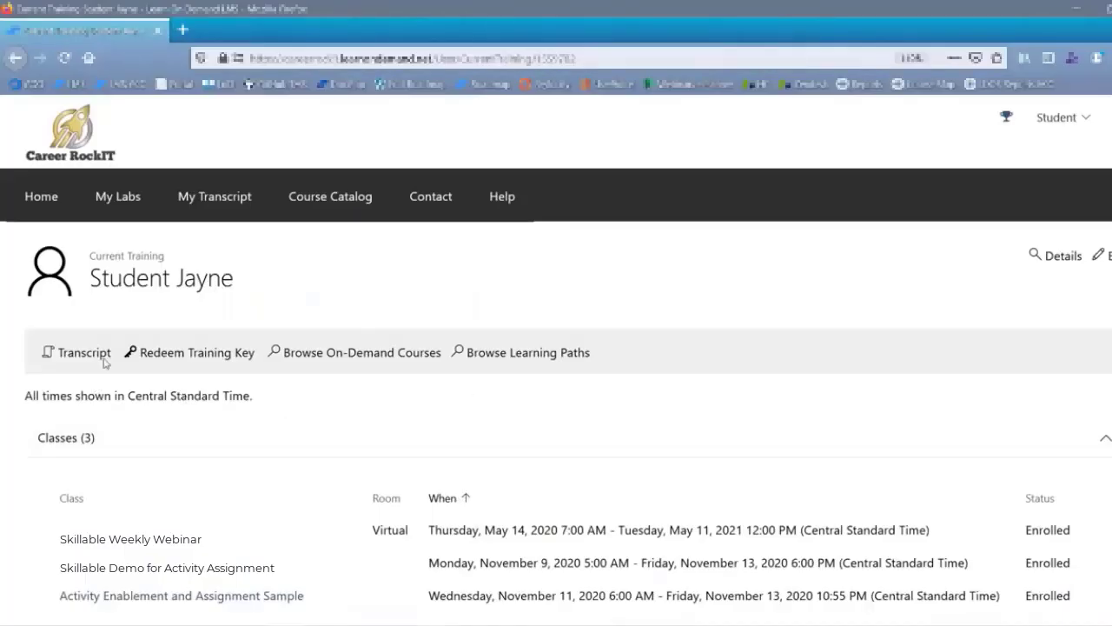
Step: Switch to the student's session in Firefox, open the Activity Enablement and Assignment Sample enrollment, and look through its activities
scroll(141, 400, down, 3)
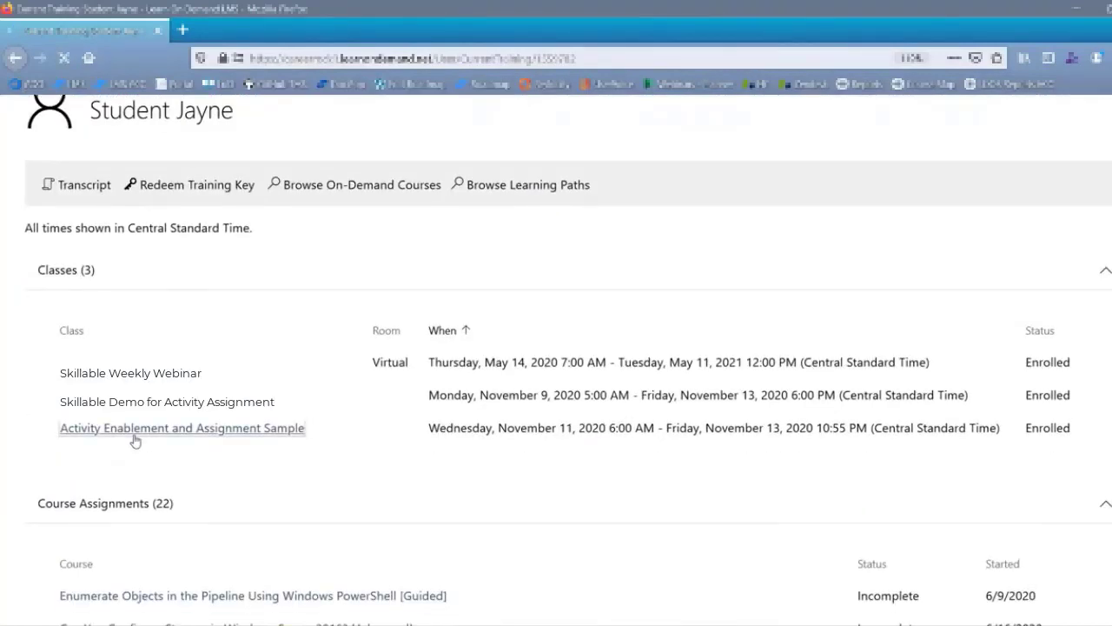
scroll(260, 396, down, 5)
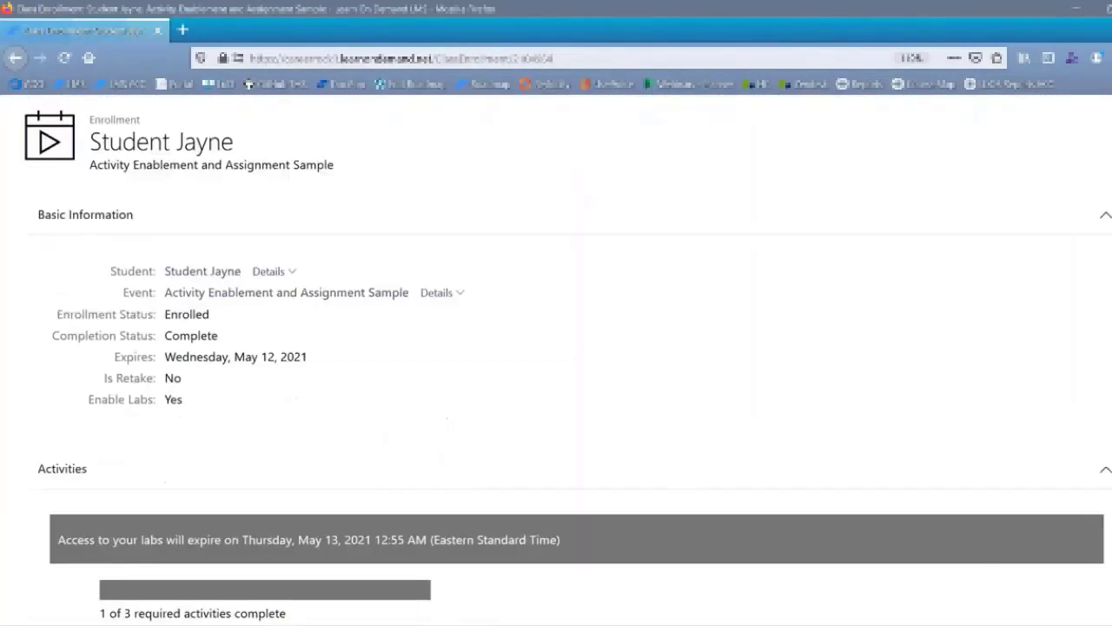
scroll(272, 402, down, 5)
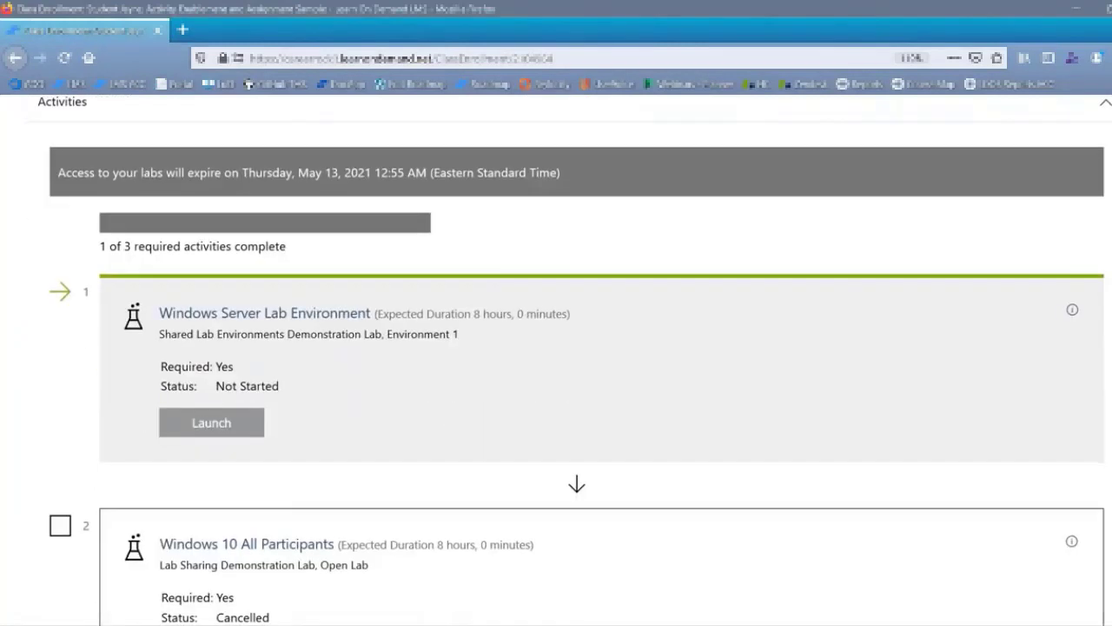
scroll(578, 368, down, 5)
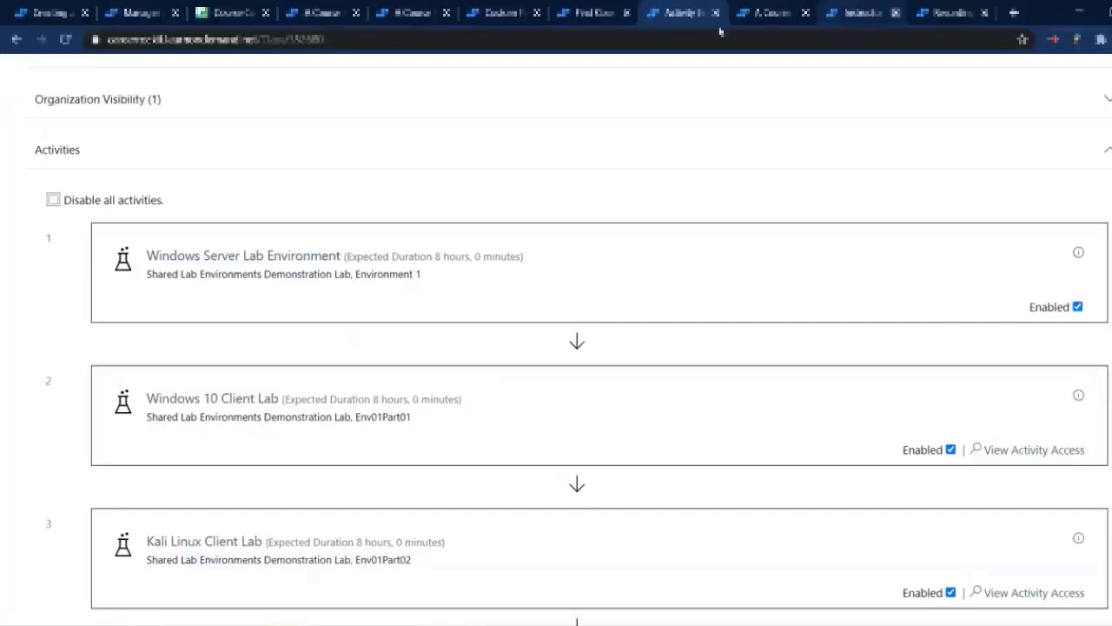
Step: Disable the Windows Server Lab Environment activity in the class and check how it appears in the student's enrollment
click(1078, 308)
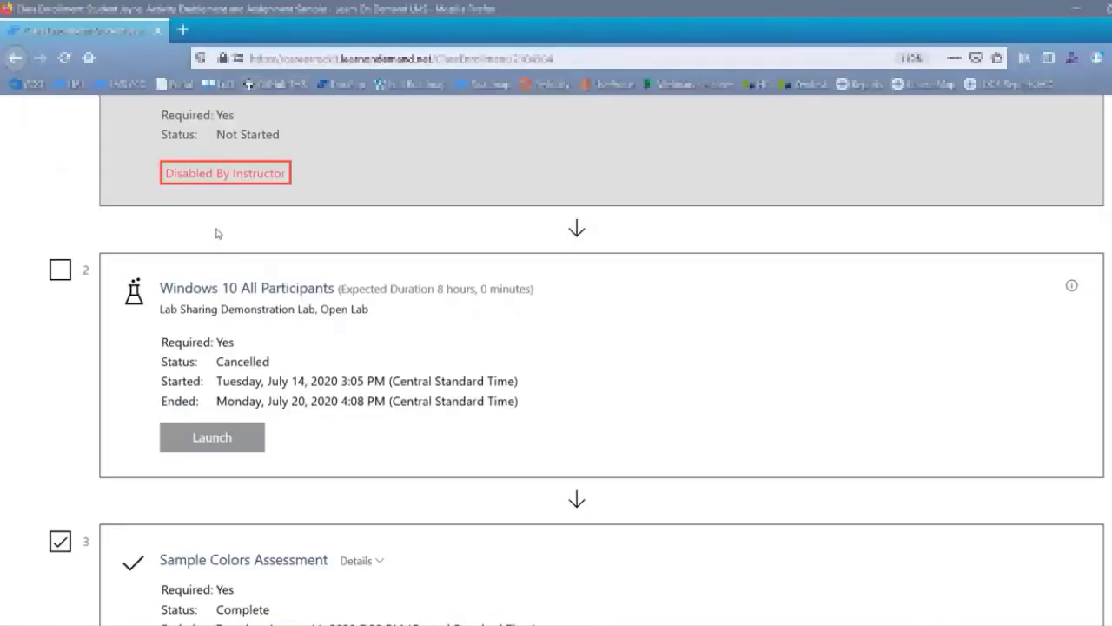
scroll(218, 235, up, 2)
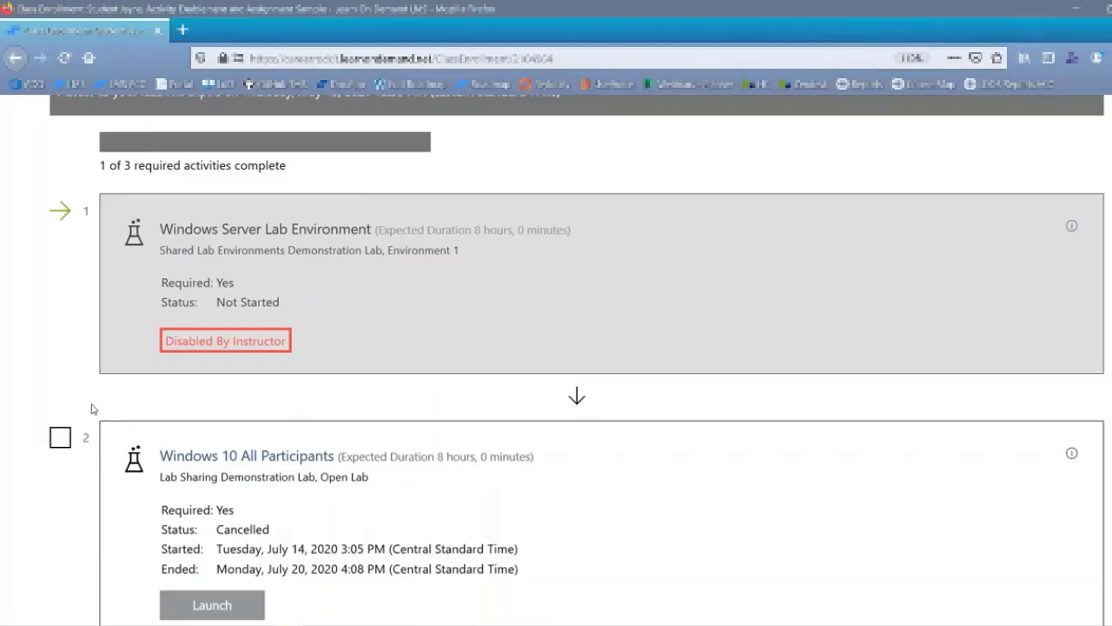
scroll(92, 409, up, 1)
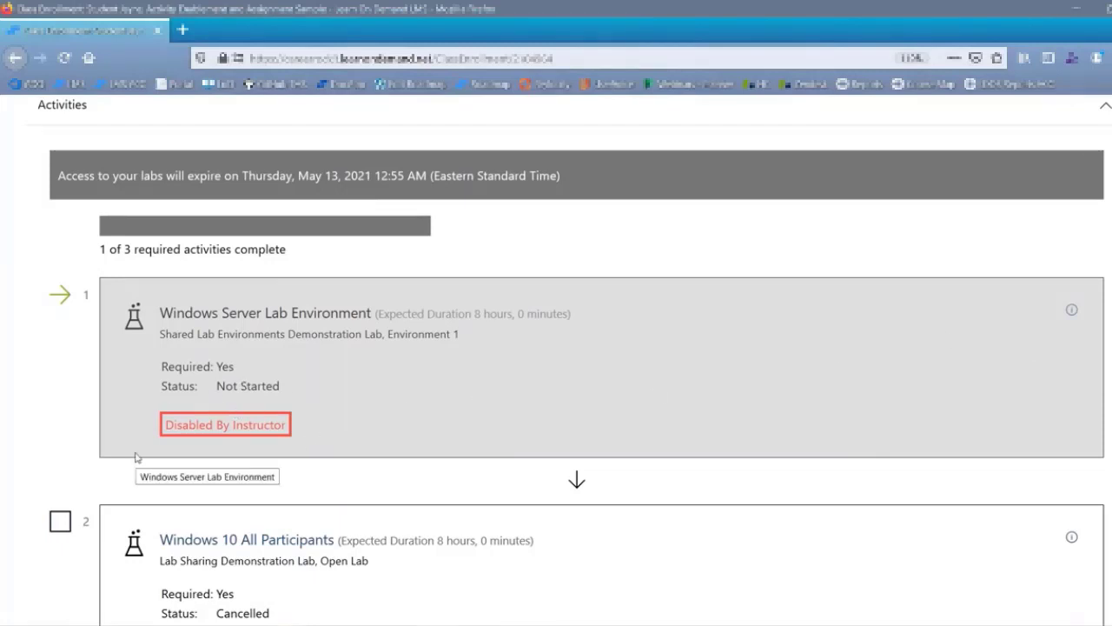
scroll(390, 336, up, 4)
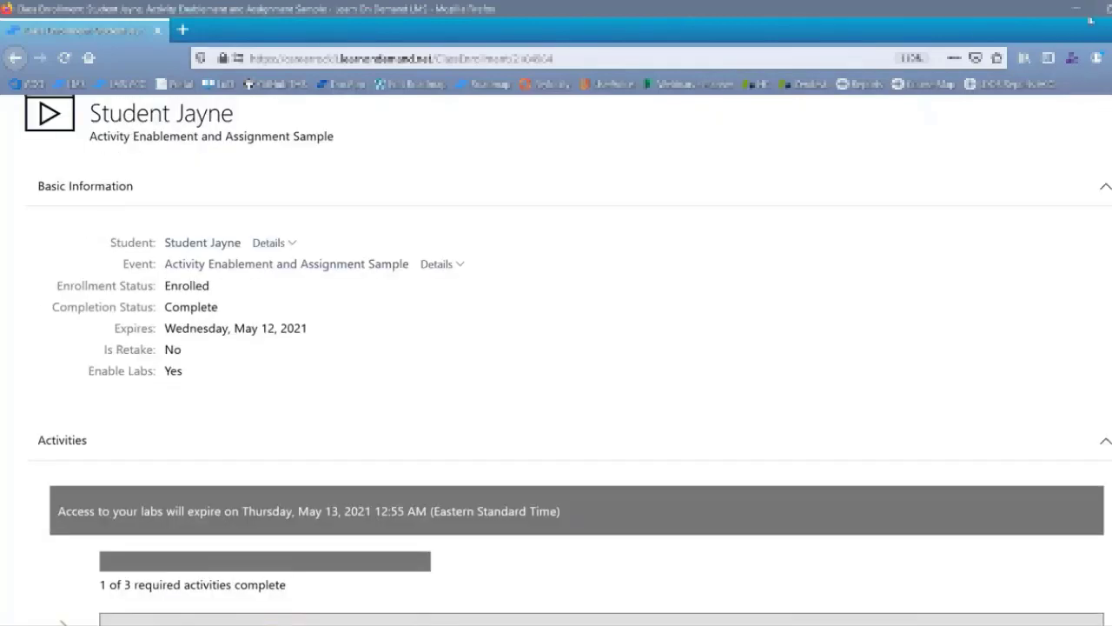
Step: Return to the manager's course form and examine the option allowing activities to be auto enabled after a class ends
click(1076, 12)
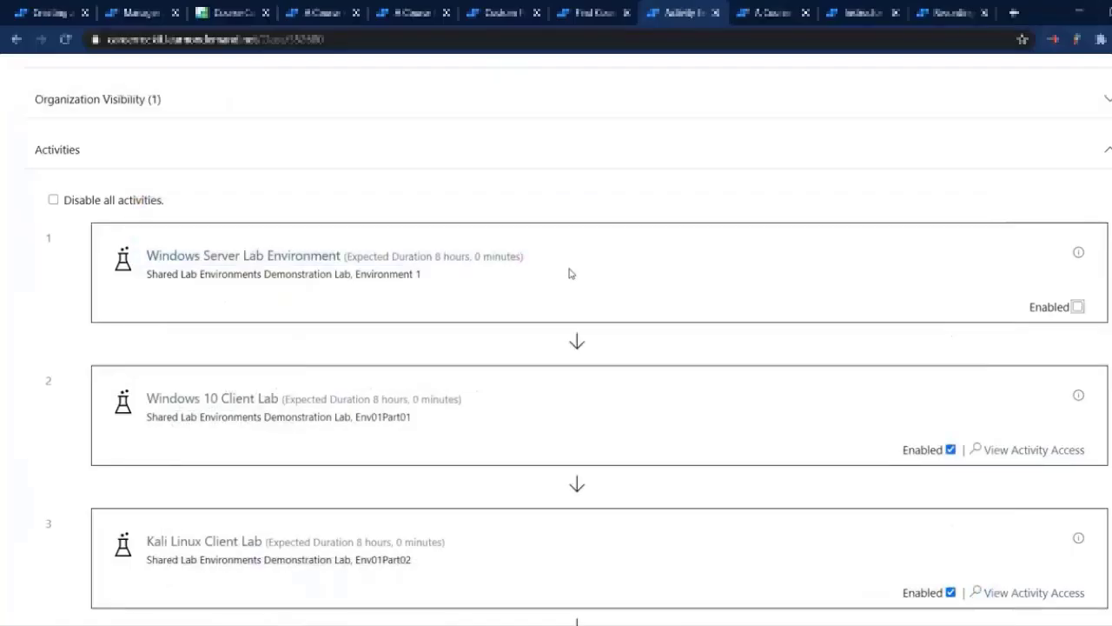
click(37, 13)
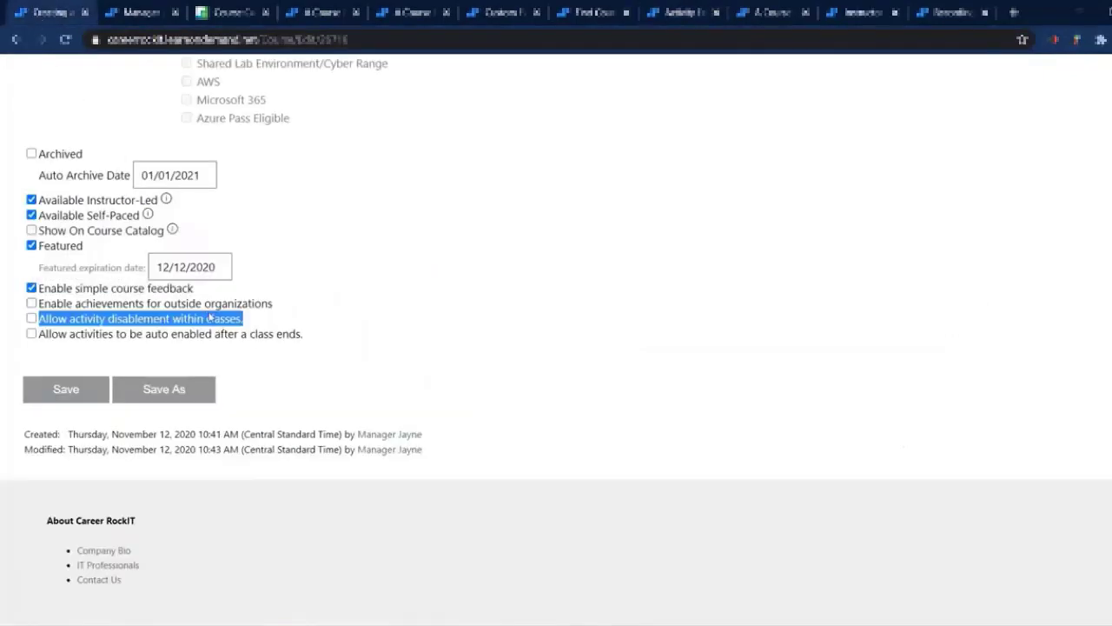
drag(307, 337, 40, 338)
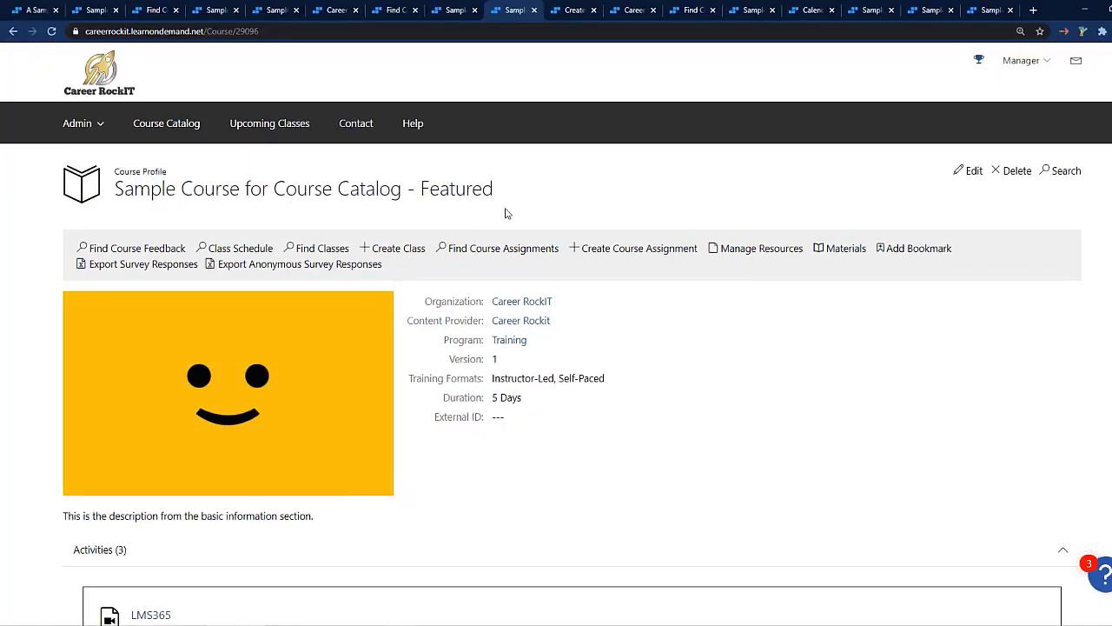
Step: Open Sample Course for Course Catalog - Featured for editing and review its delivered-course notice and Basic Information settings
click(966, 172)
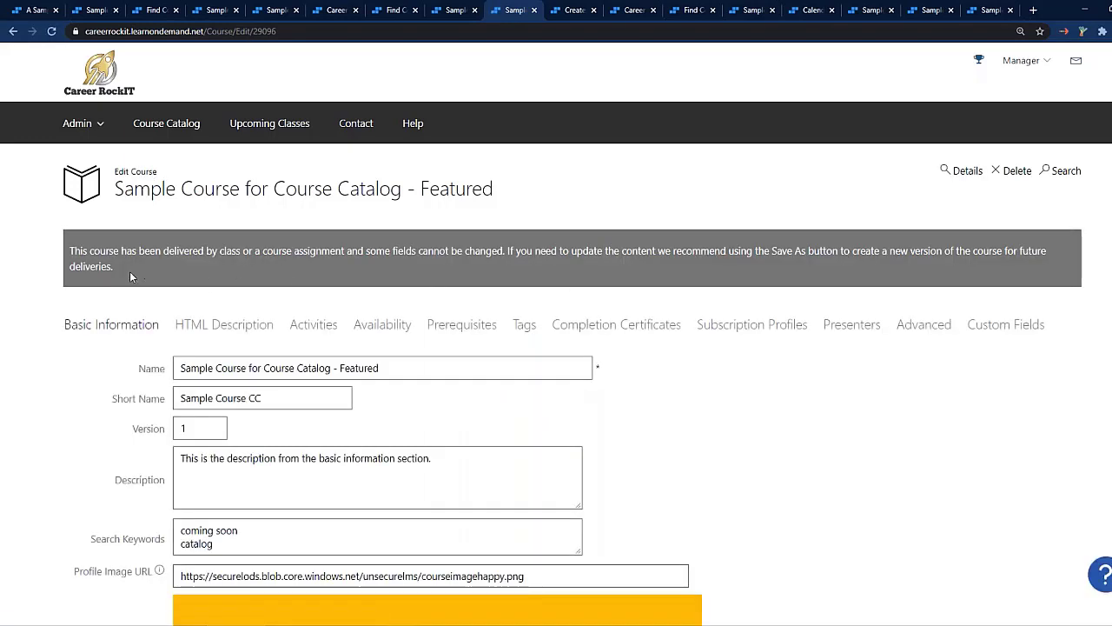
drag(94, 266, 63, 250)
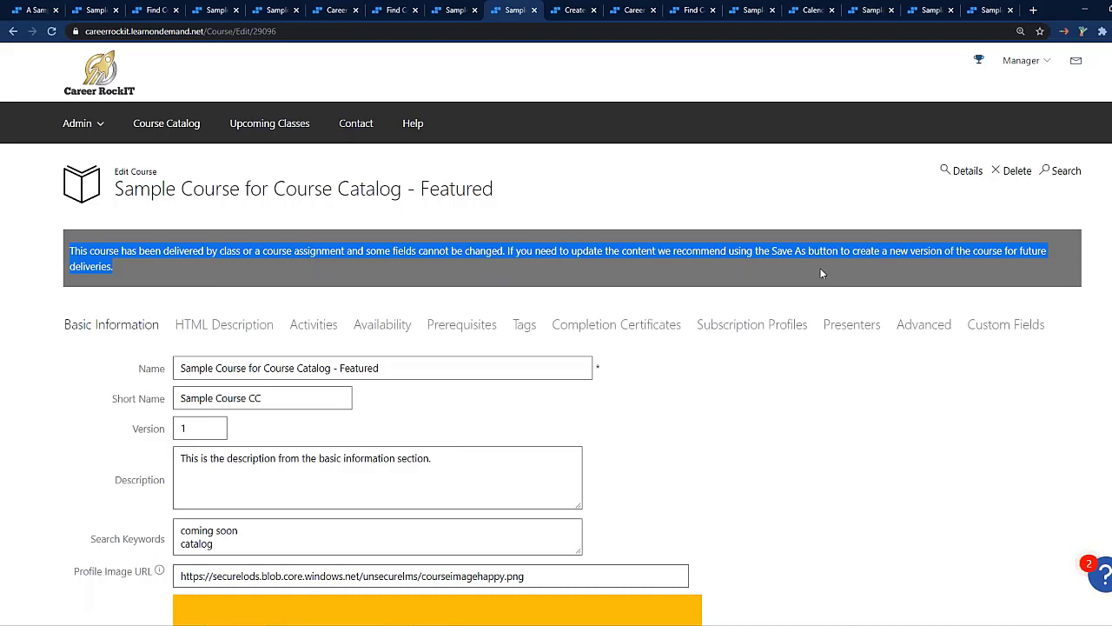
click(636, 190)
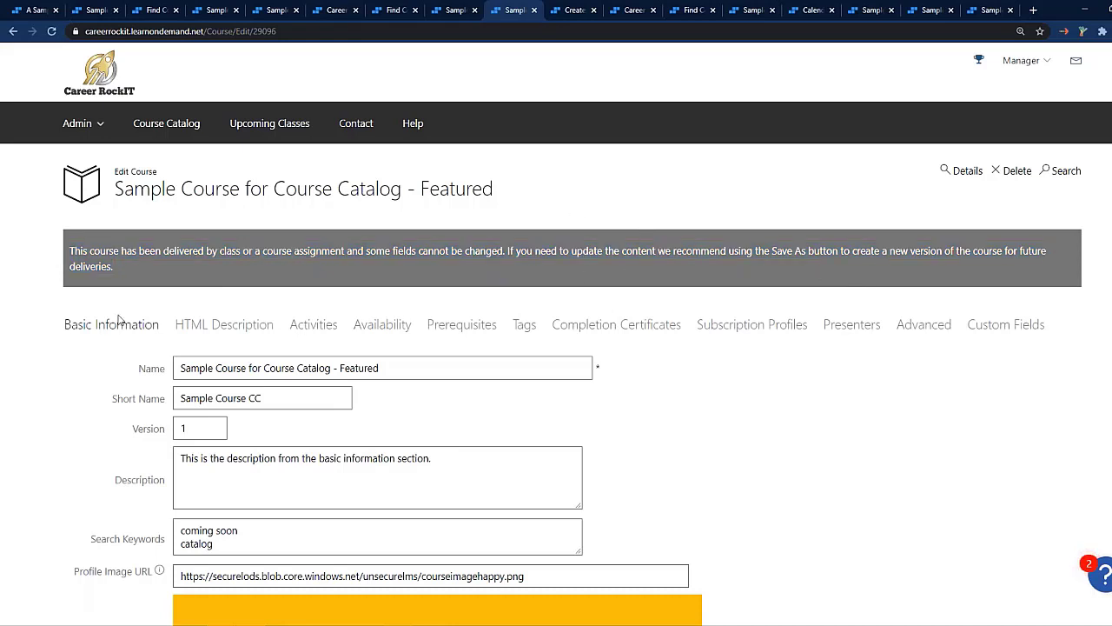
scroll(96, 365, down, 3)
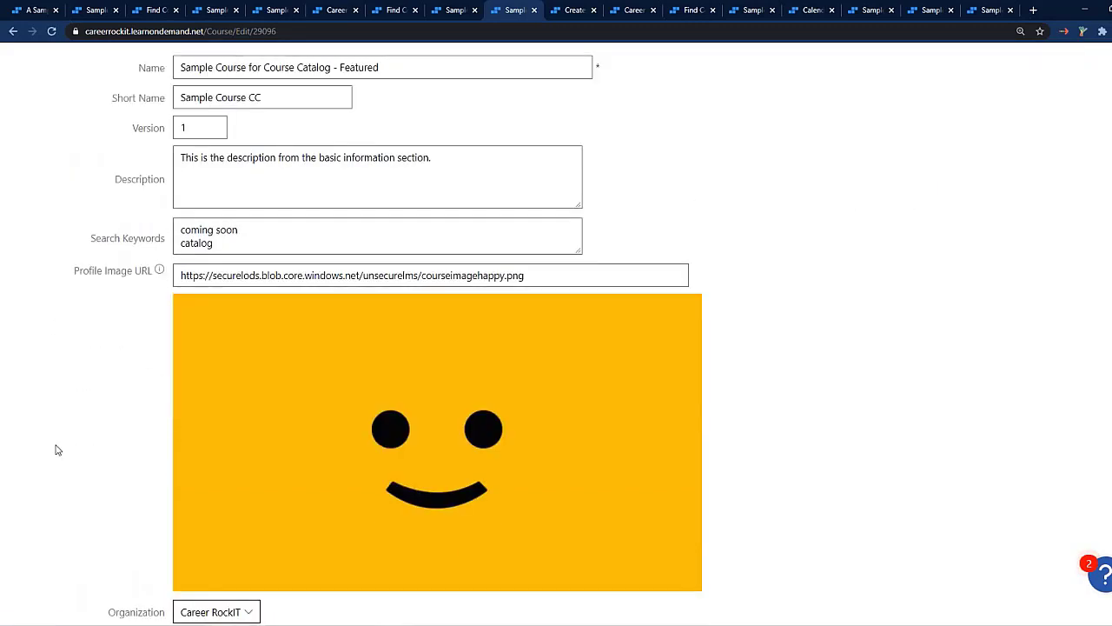
scroll(57, 447, down, 1)
right_click(59, 446)
click(95, 339)
scroll(95, 336, down, 4)
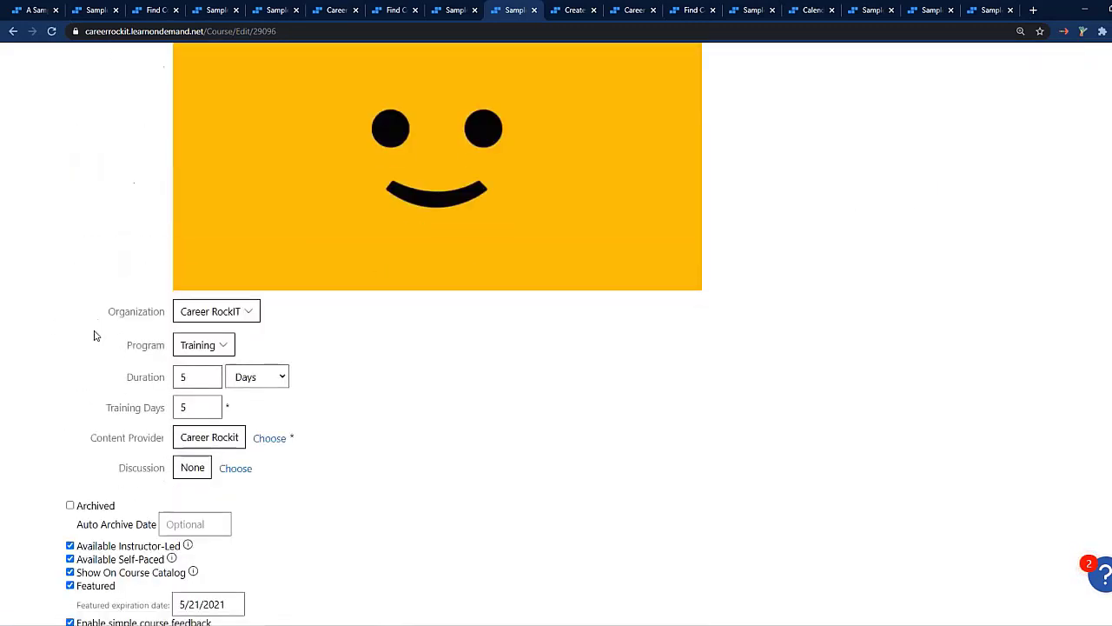
Step: Examine the delivered course's Activities settings, including which activity types can still be added and the post-class SCORM module availability
scroll(95, 336, up, 9)
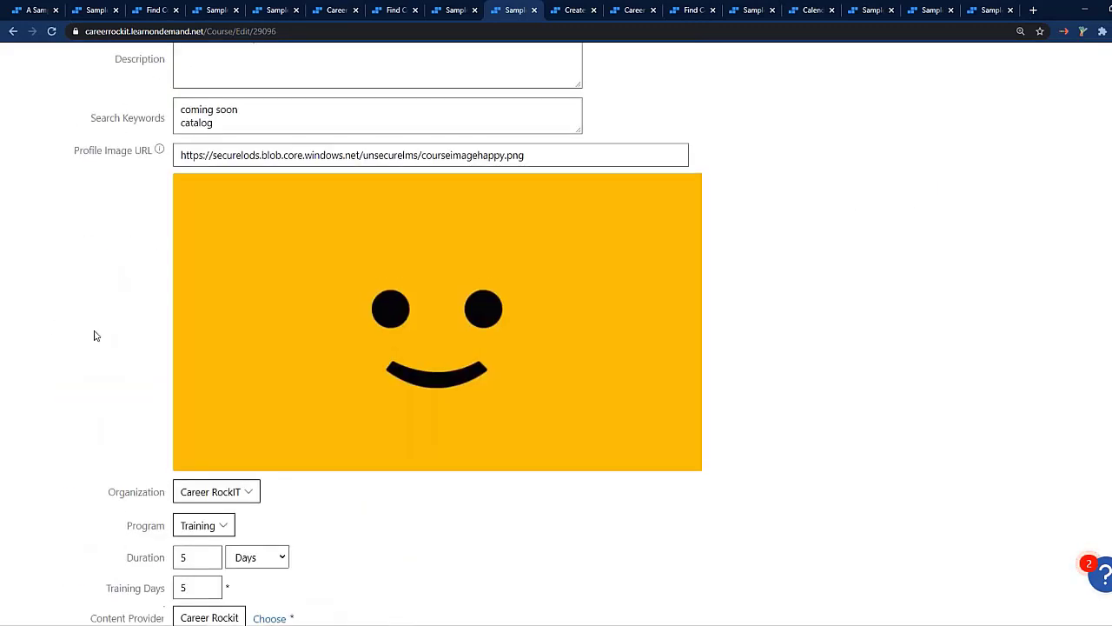
click(318, 268)
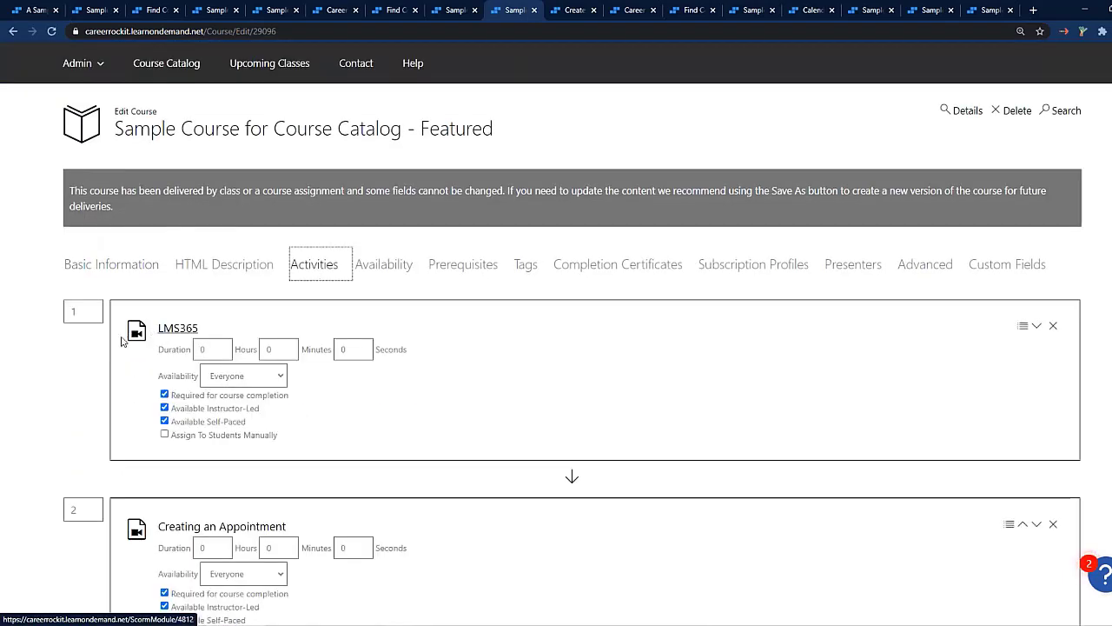
scroll(75, 366, down, 1)
right_click(75, 365)
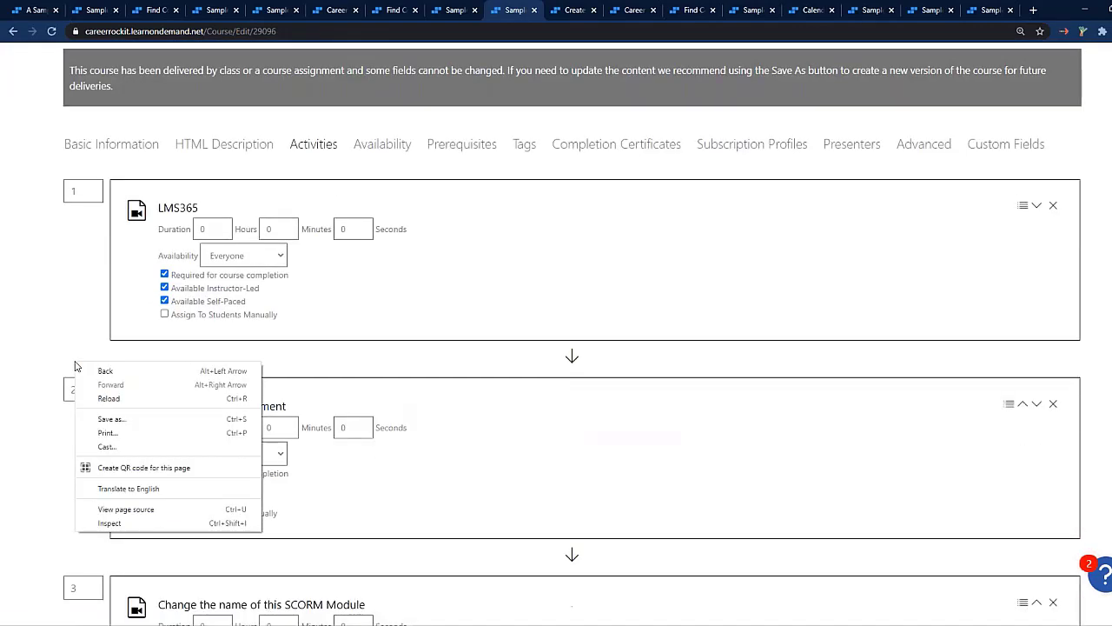
click(86, 315)
scroll(83, 313, down, 4)
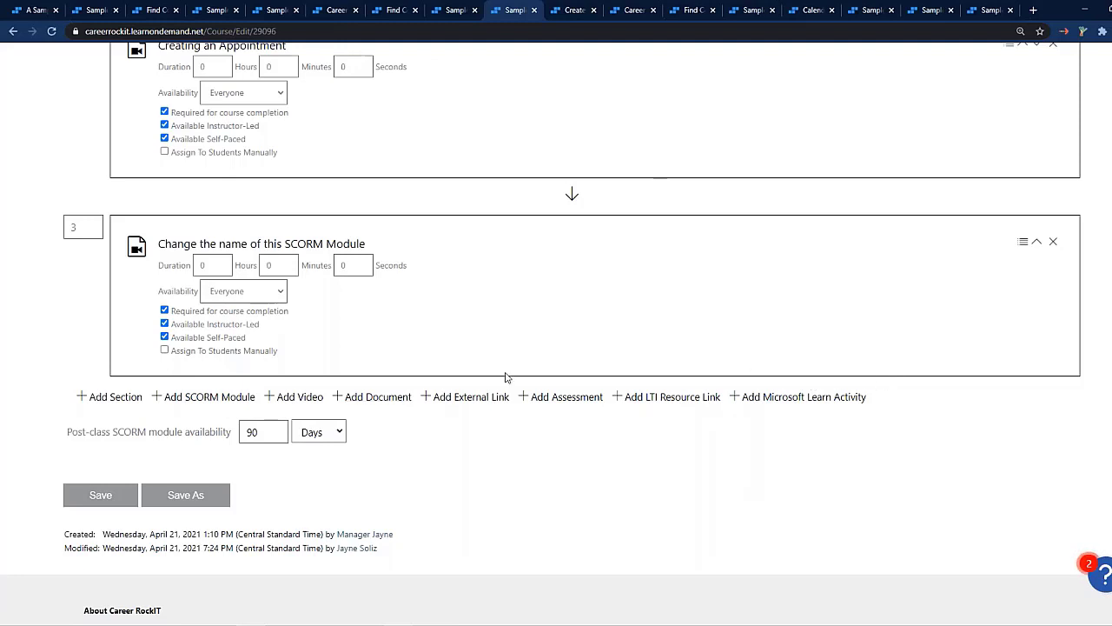
scroll(506, 377, up, 2)
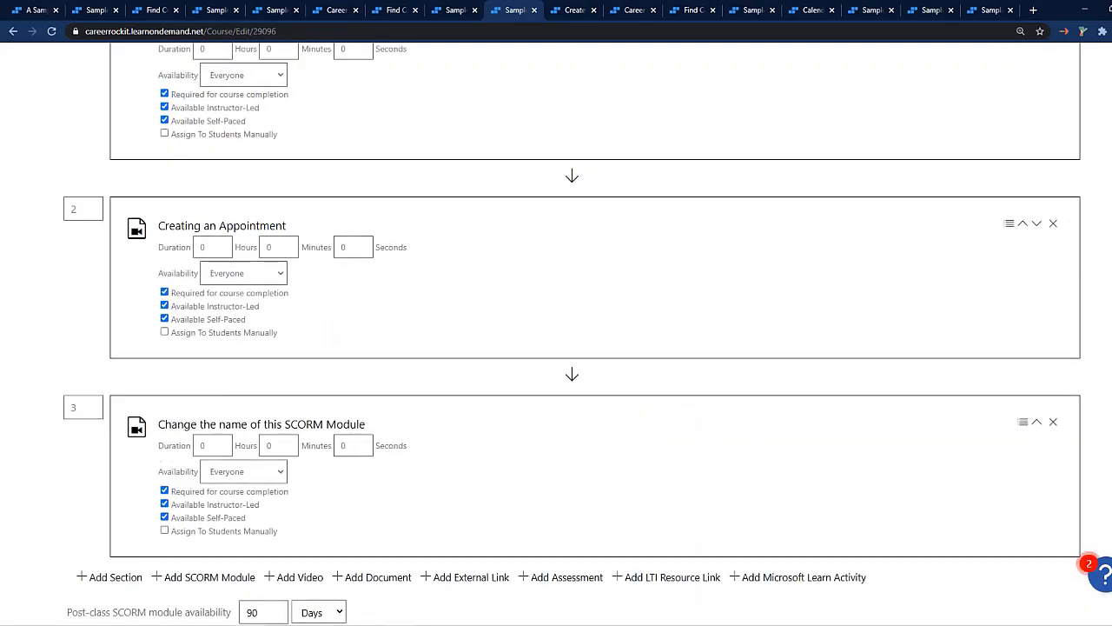
scroll(308, 263, up, 4)
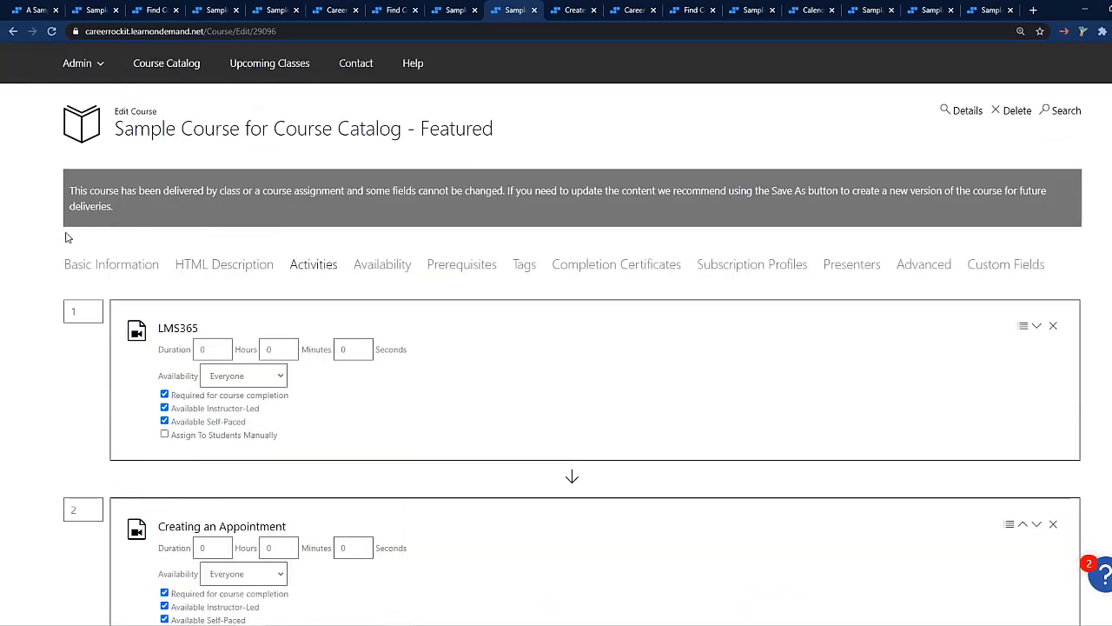
Step: Save a copy of the delivered course named Sample Course for Course Catalog - Featured v1
scroll(67, 237, down, 6)
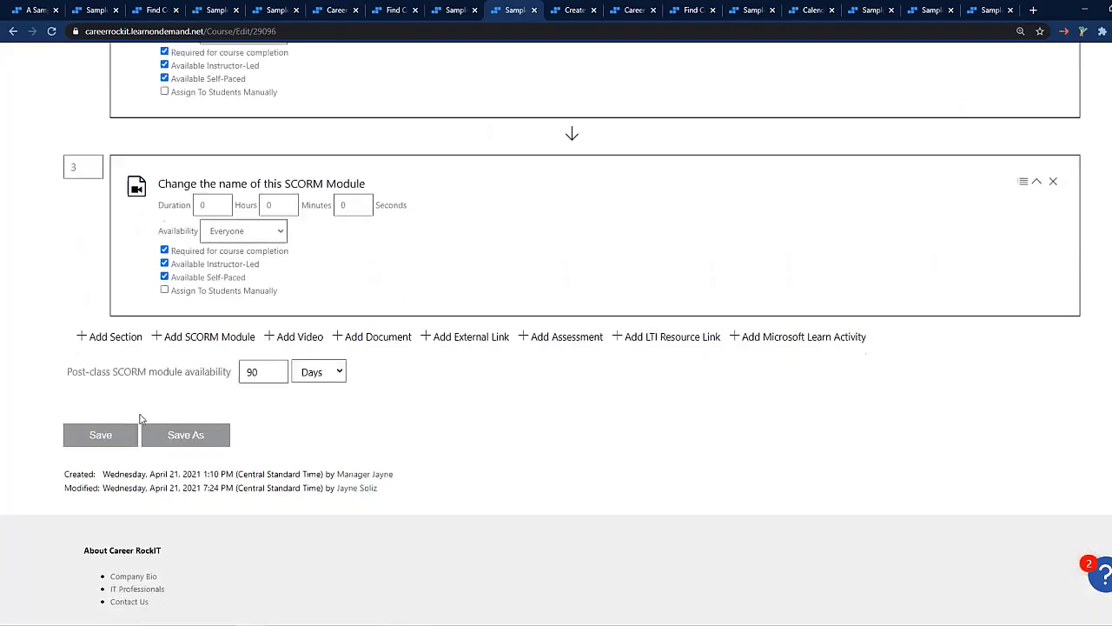
click(185, 435)
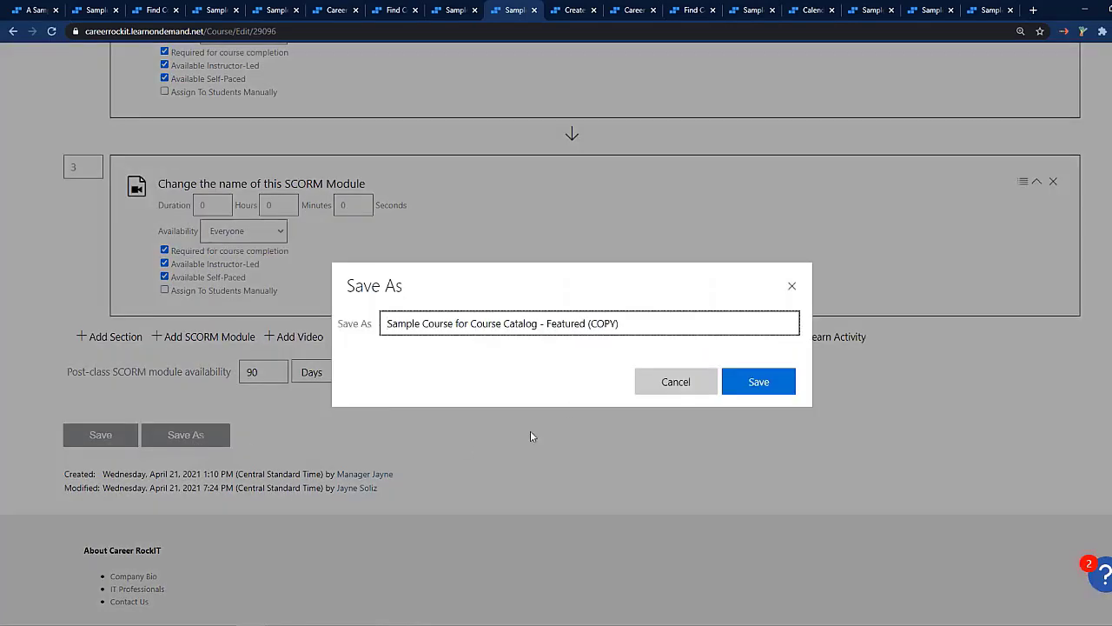
drag(621, 323, 566, 324)
text(d 1)
click(753, 384)
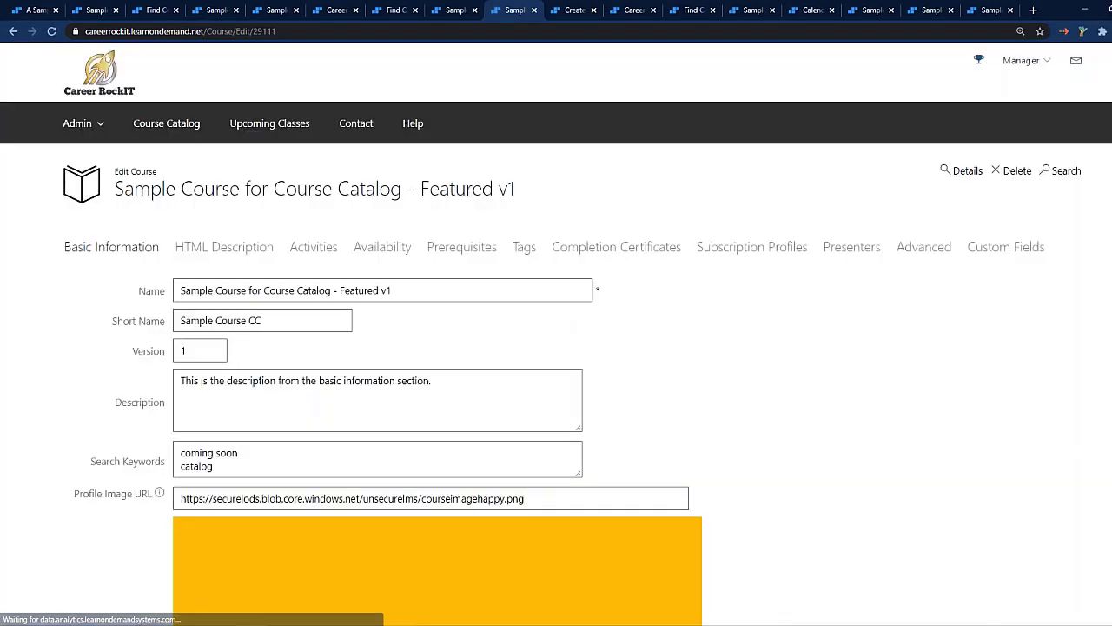
Step: Add the Automatic Course Creation lab as the fourth activity of the copied course
click(321, 259)
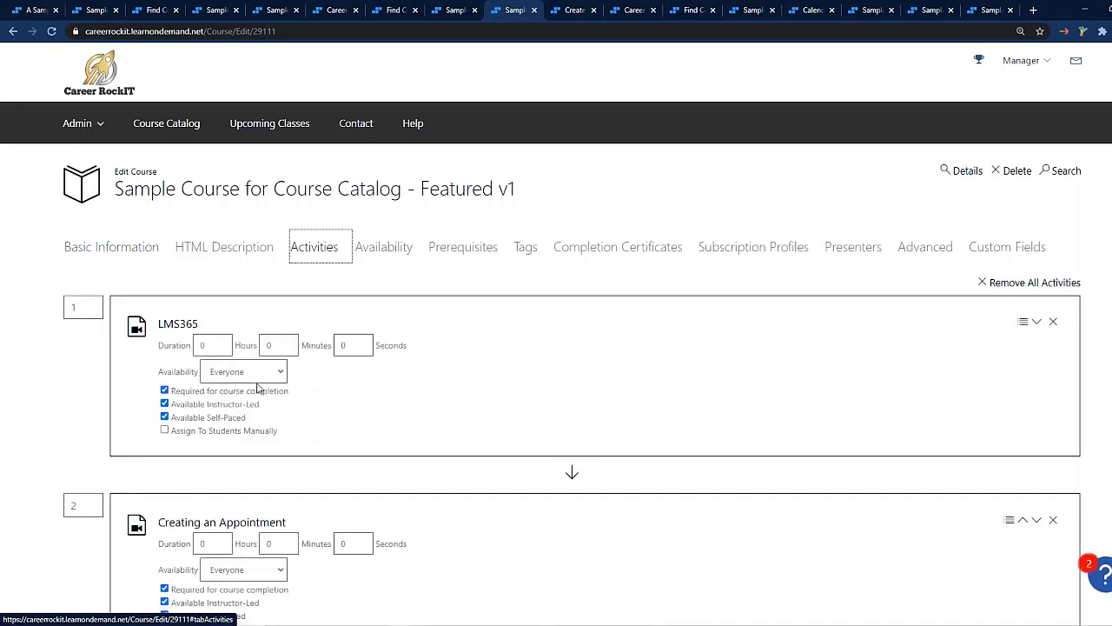
scroll(270, 393, down, 6)
click(295, 332)
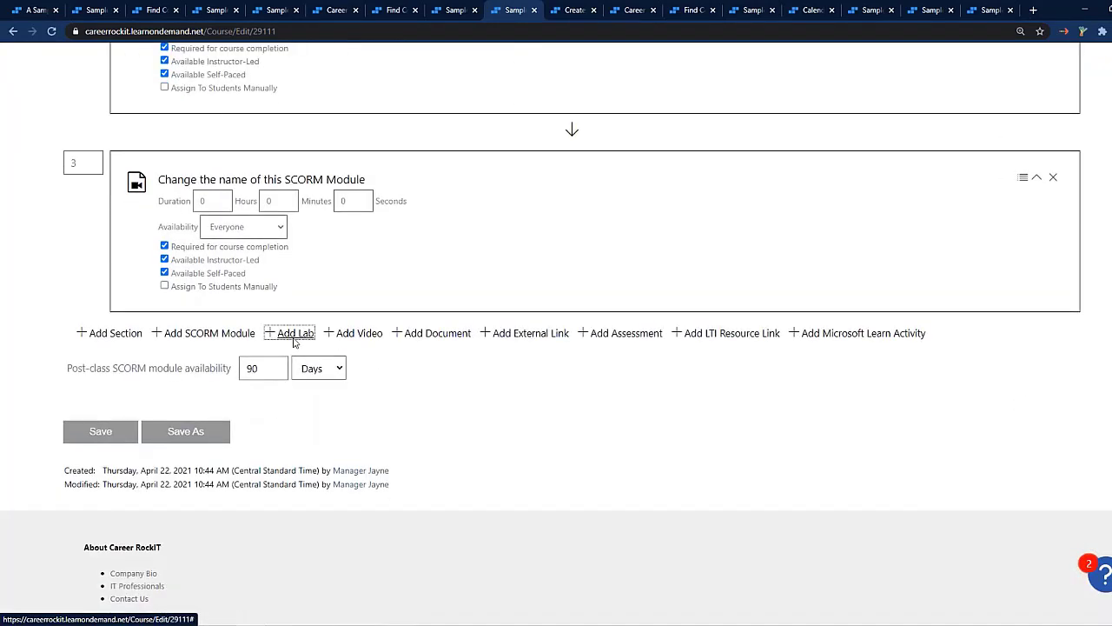
click(188, 259)
click(351, 362)
click(980, 541)
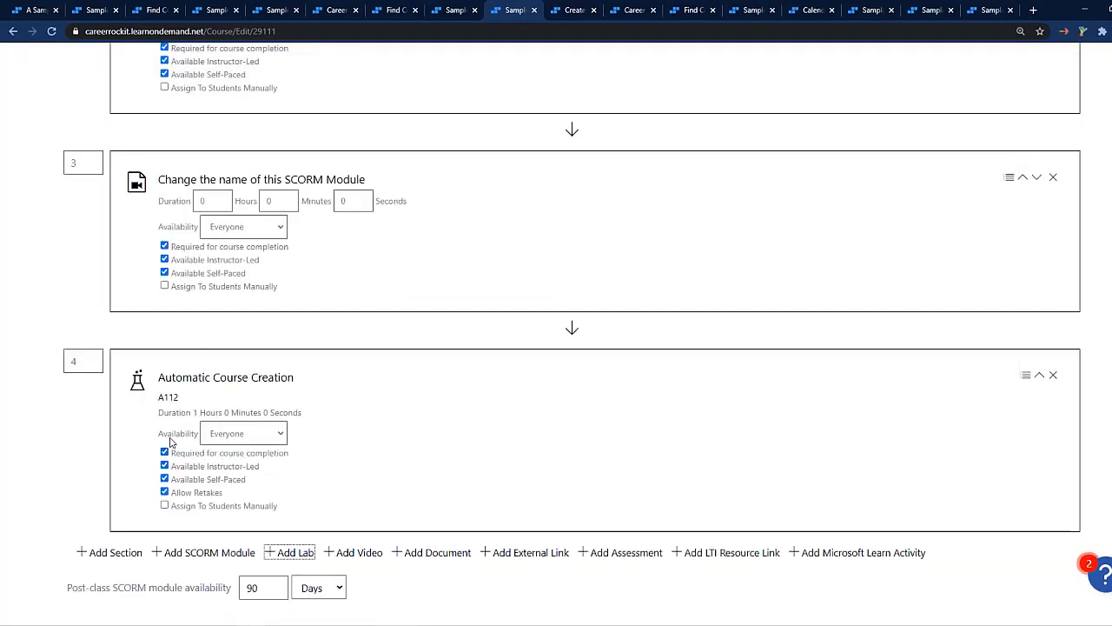
scroll(170, 442, down, 3)
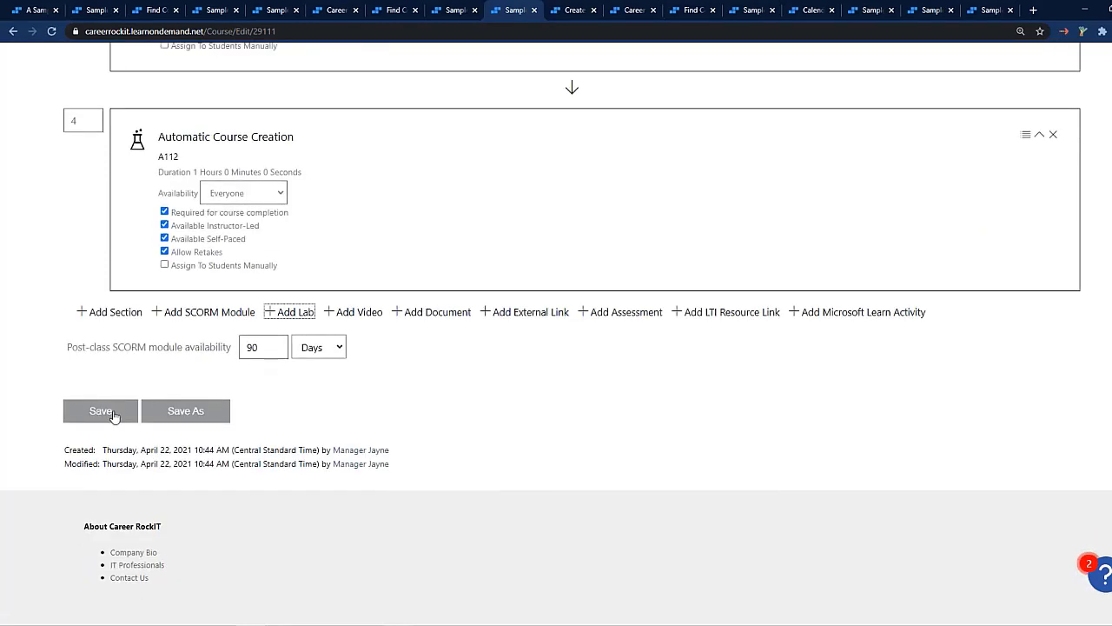
Step: Review the copied course's short name and version in its Basic Information, and open the course details
scroll(113, 417, up, 2)
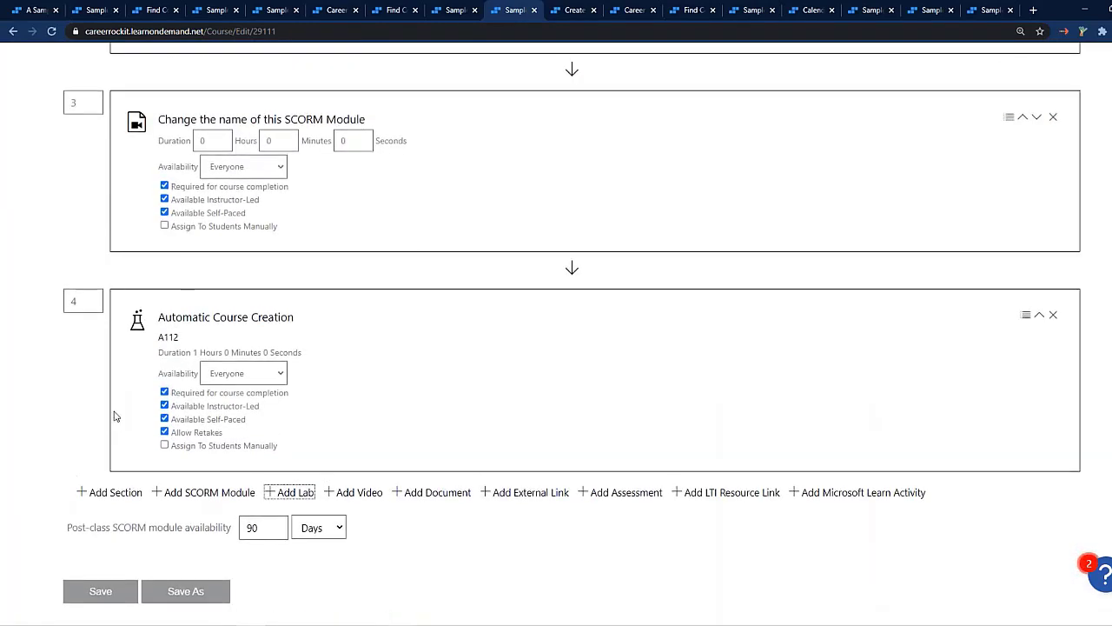
scroll(113, 416, up, 7)
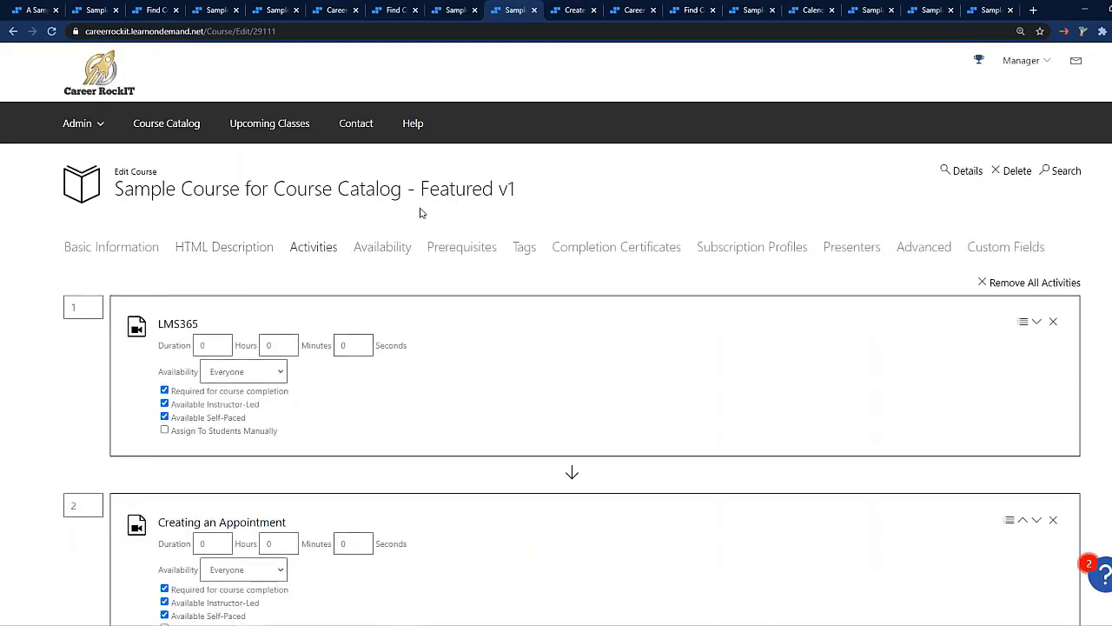
click(139, 248)
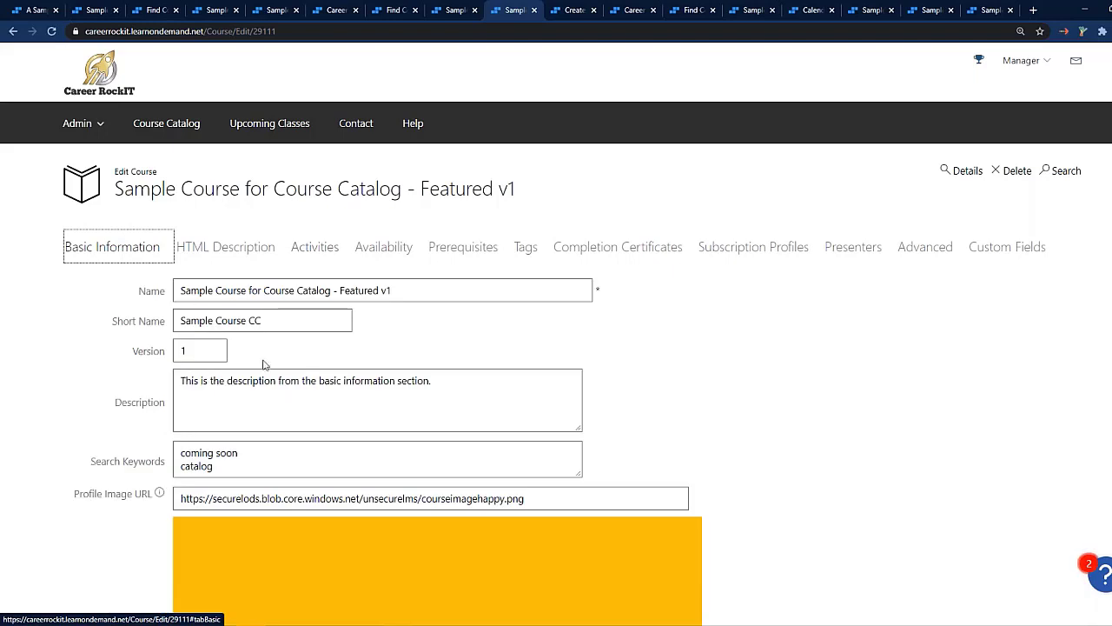
drag(271, 323, 181, 321)
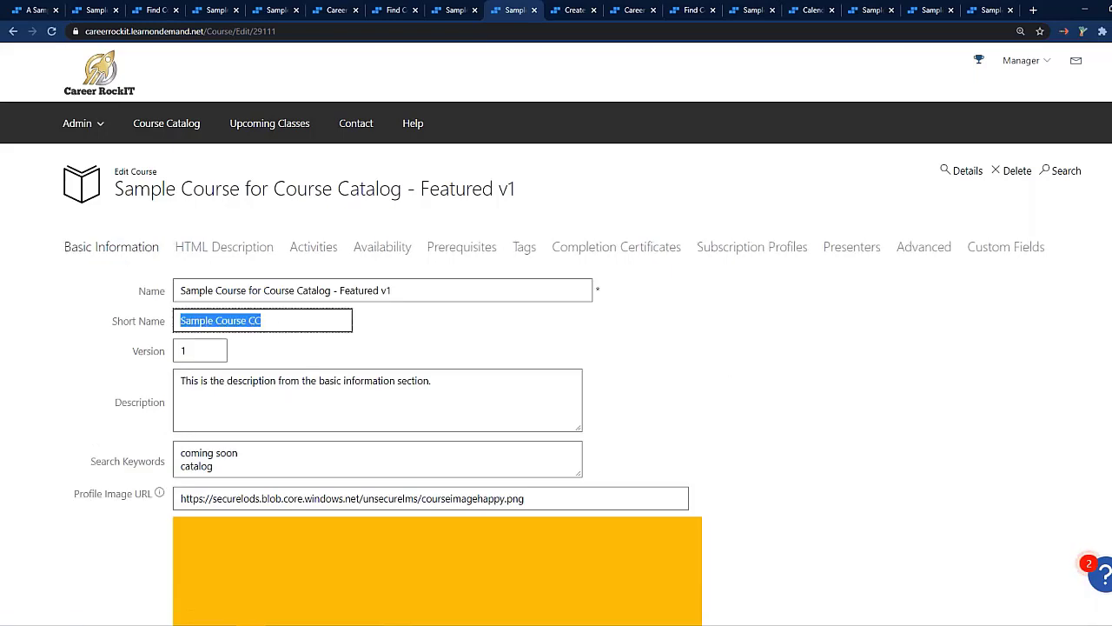
mouse_move(190, 352)
mouse_down()
mouse_move(174, 359)
mouse_move(188, 355)
mouse_up()
click(208, 353)
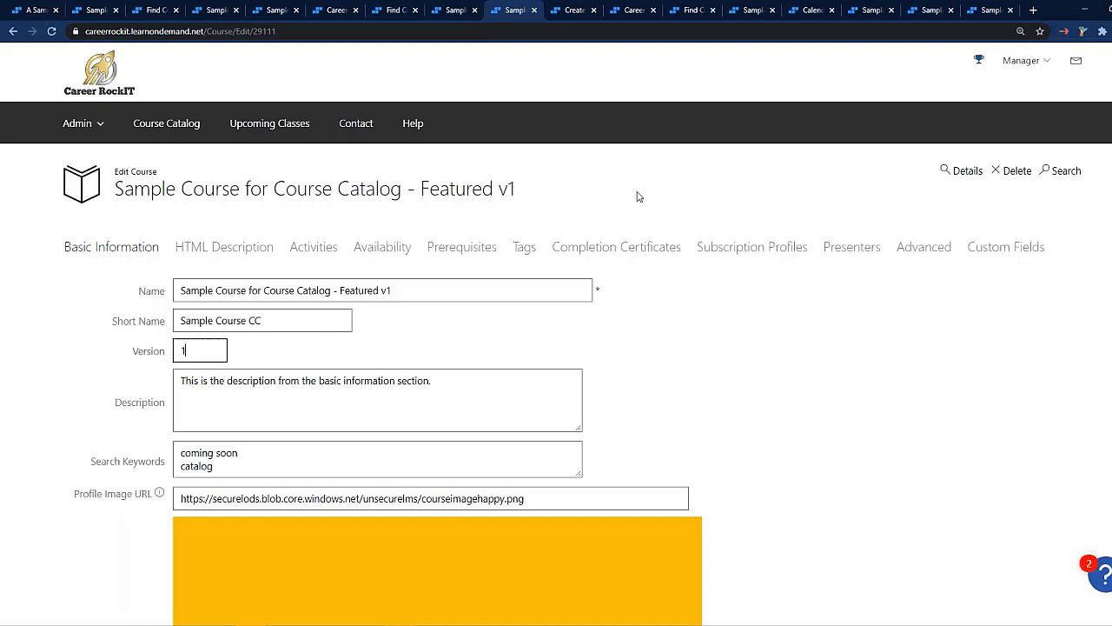
click(960, 172)
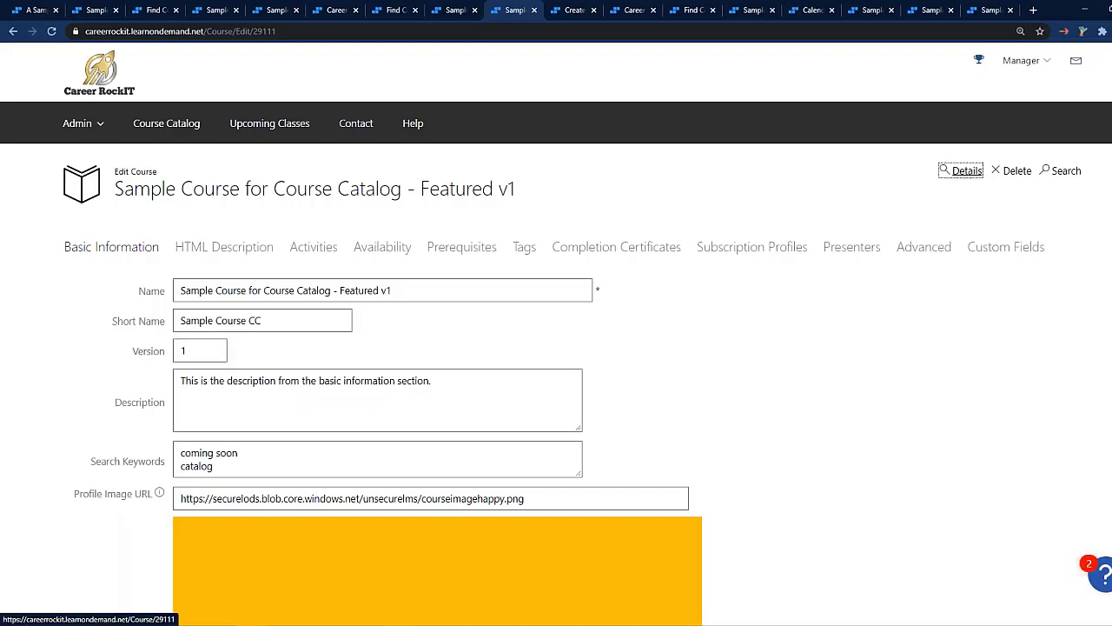